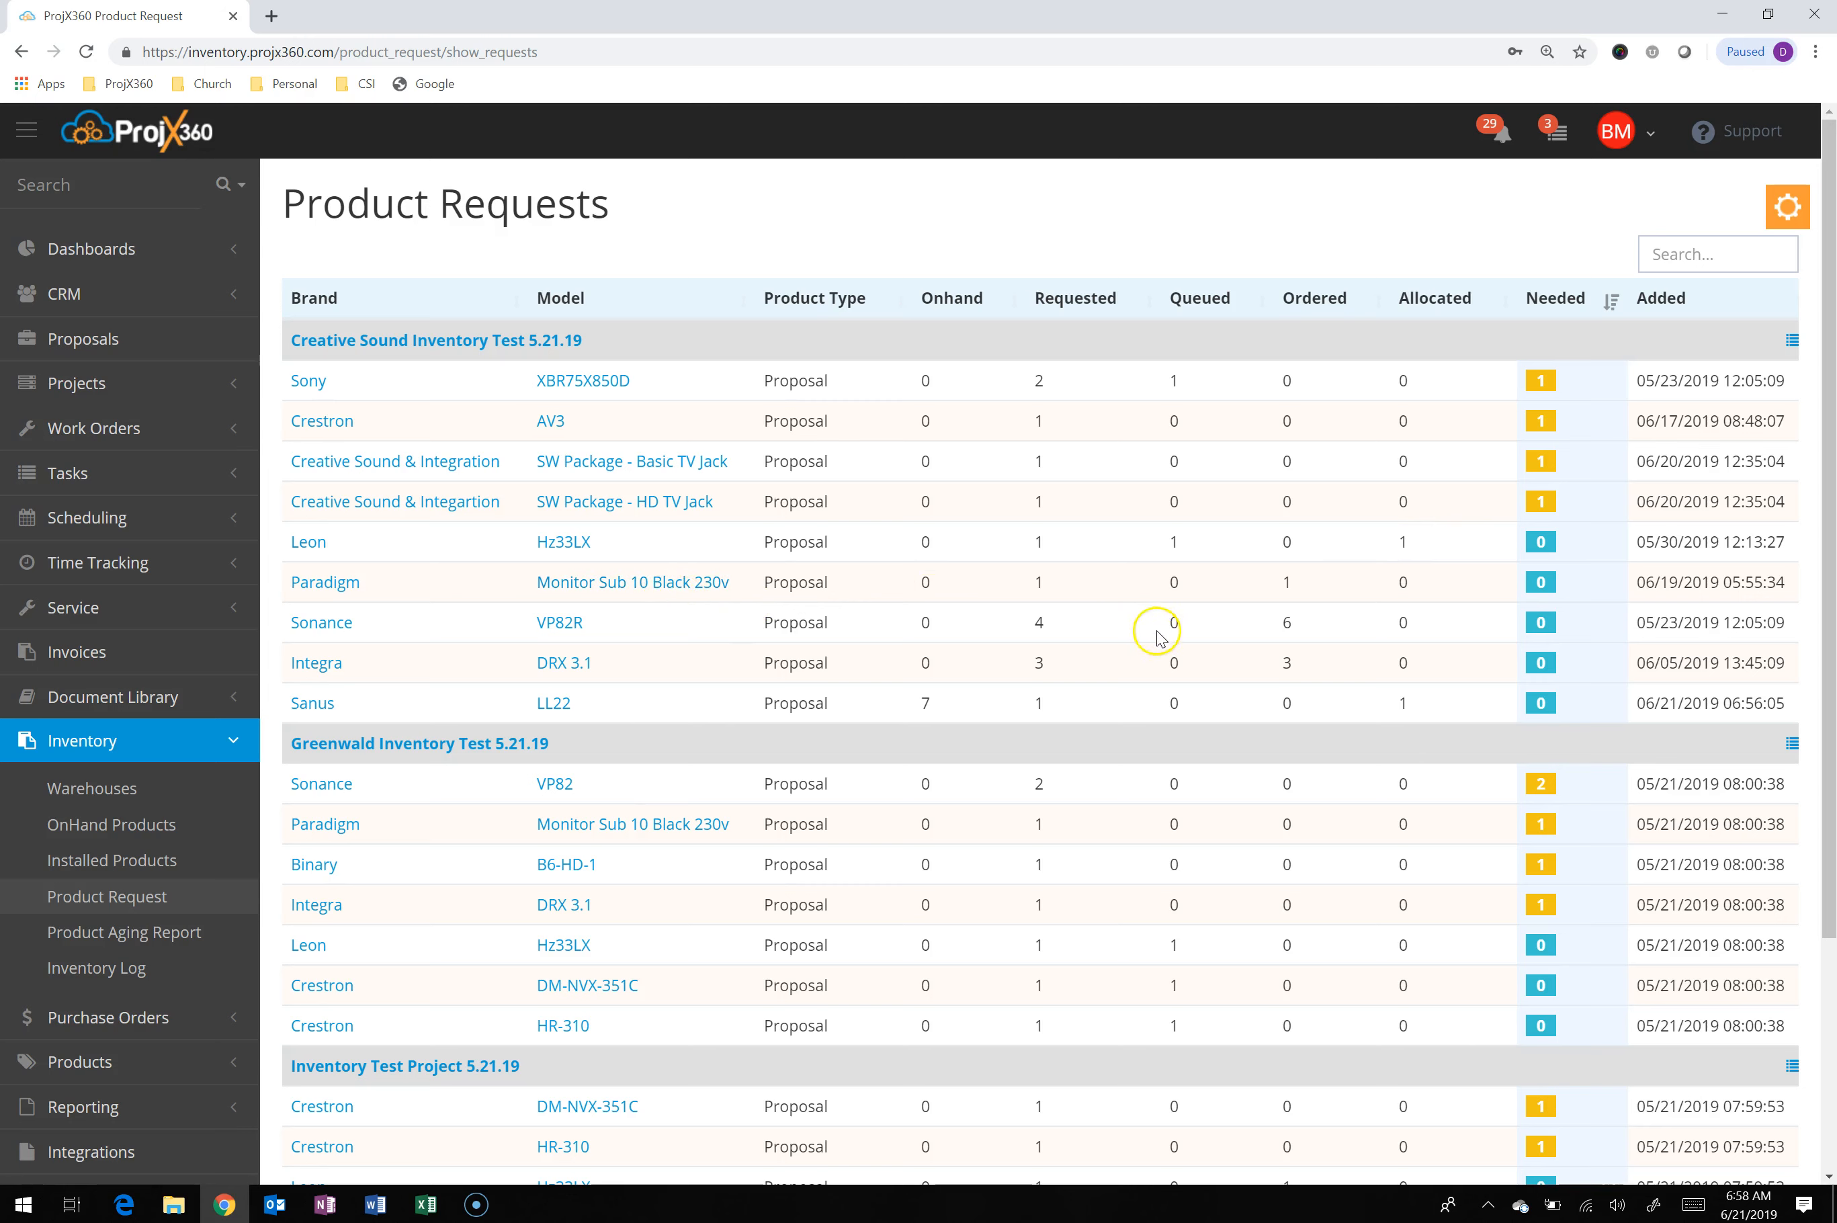
Start a Fulfill Request transfer for the Leon Hz33LX and Sanus LL22 requests under Creative Sound Inventory Test 5.21.19
left_click(716, 549)
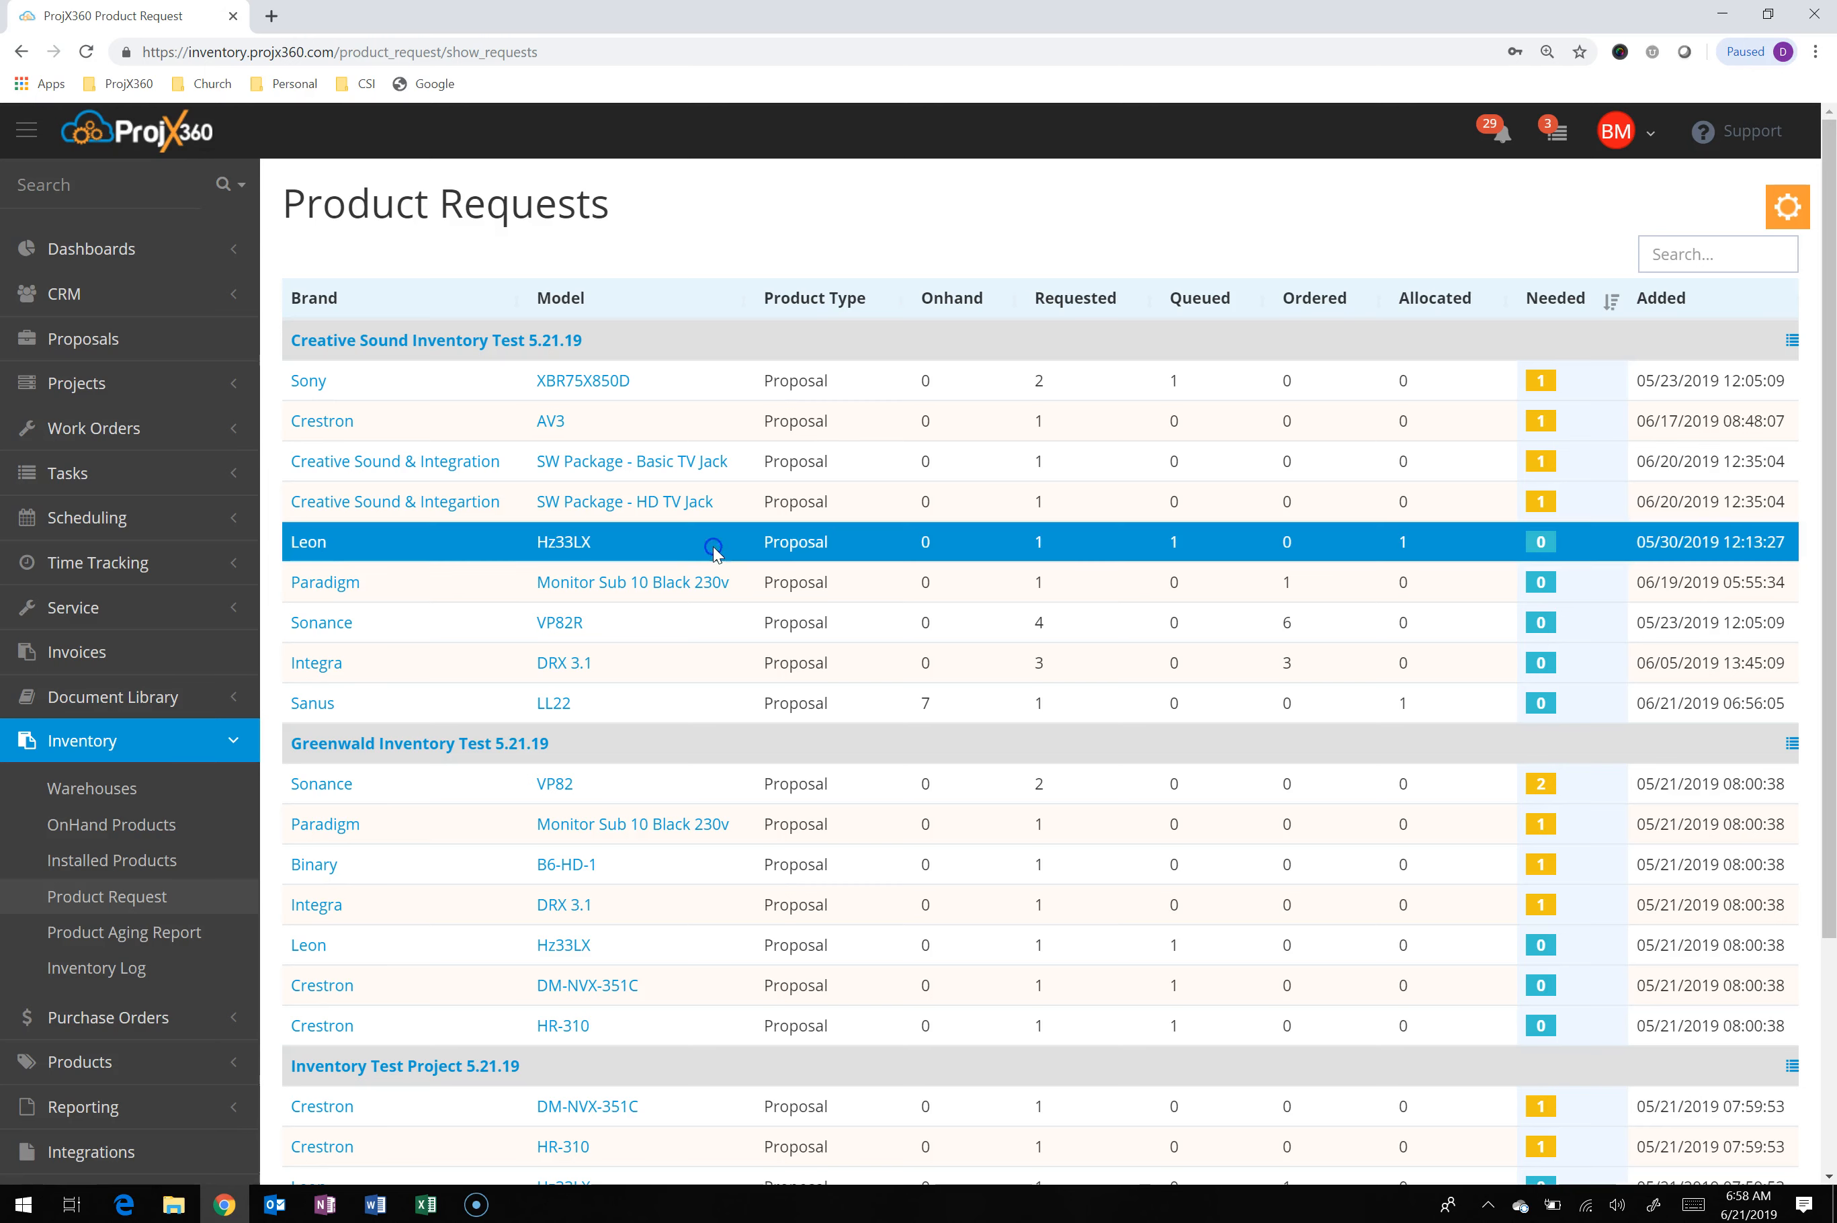
left_click(721, 706)
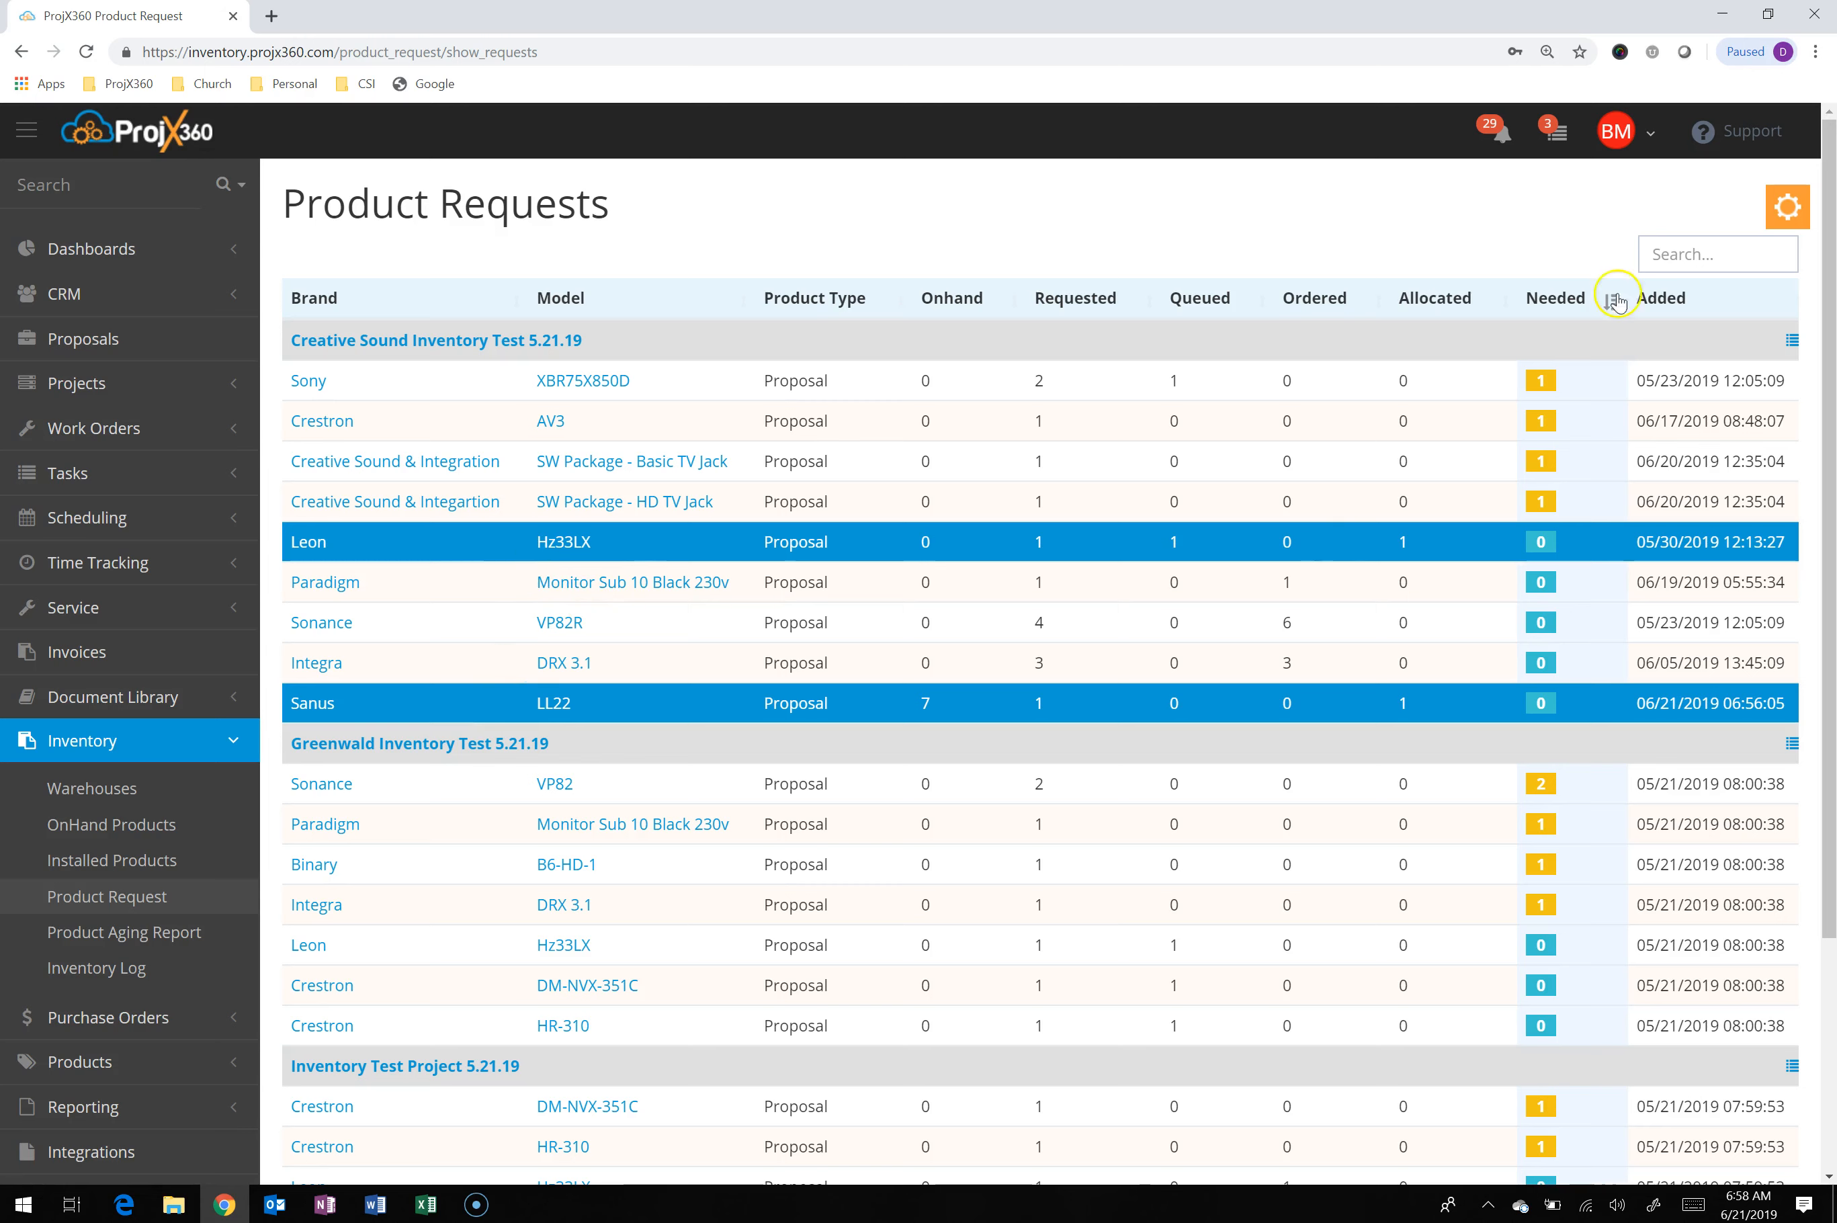
left_click(1775, 211)
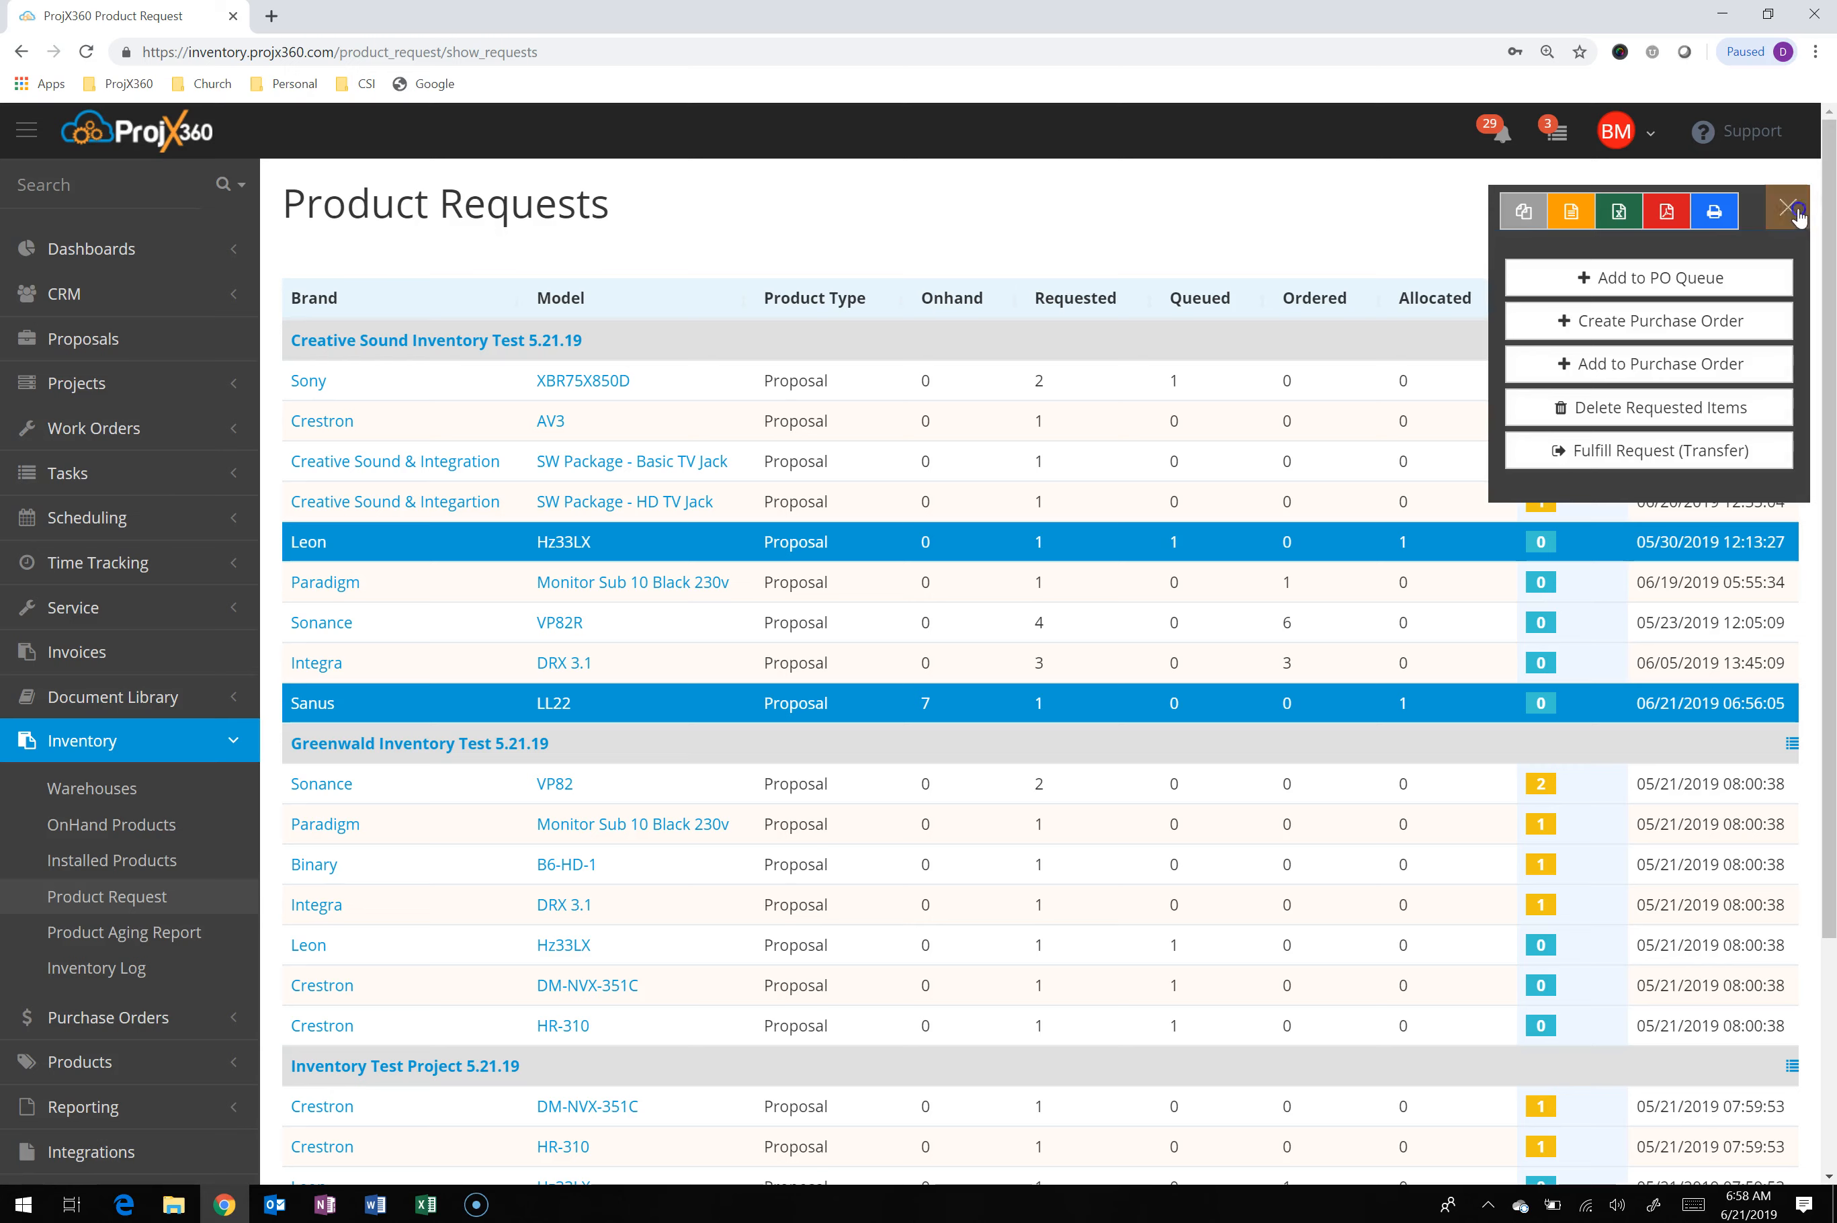
left_click(1594, 452)
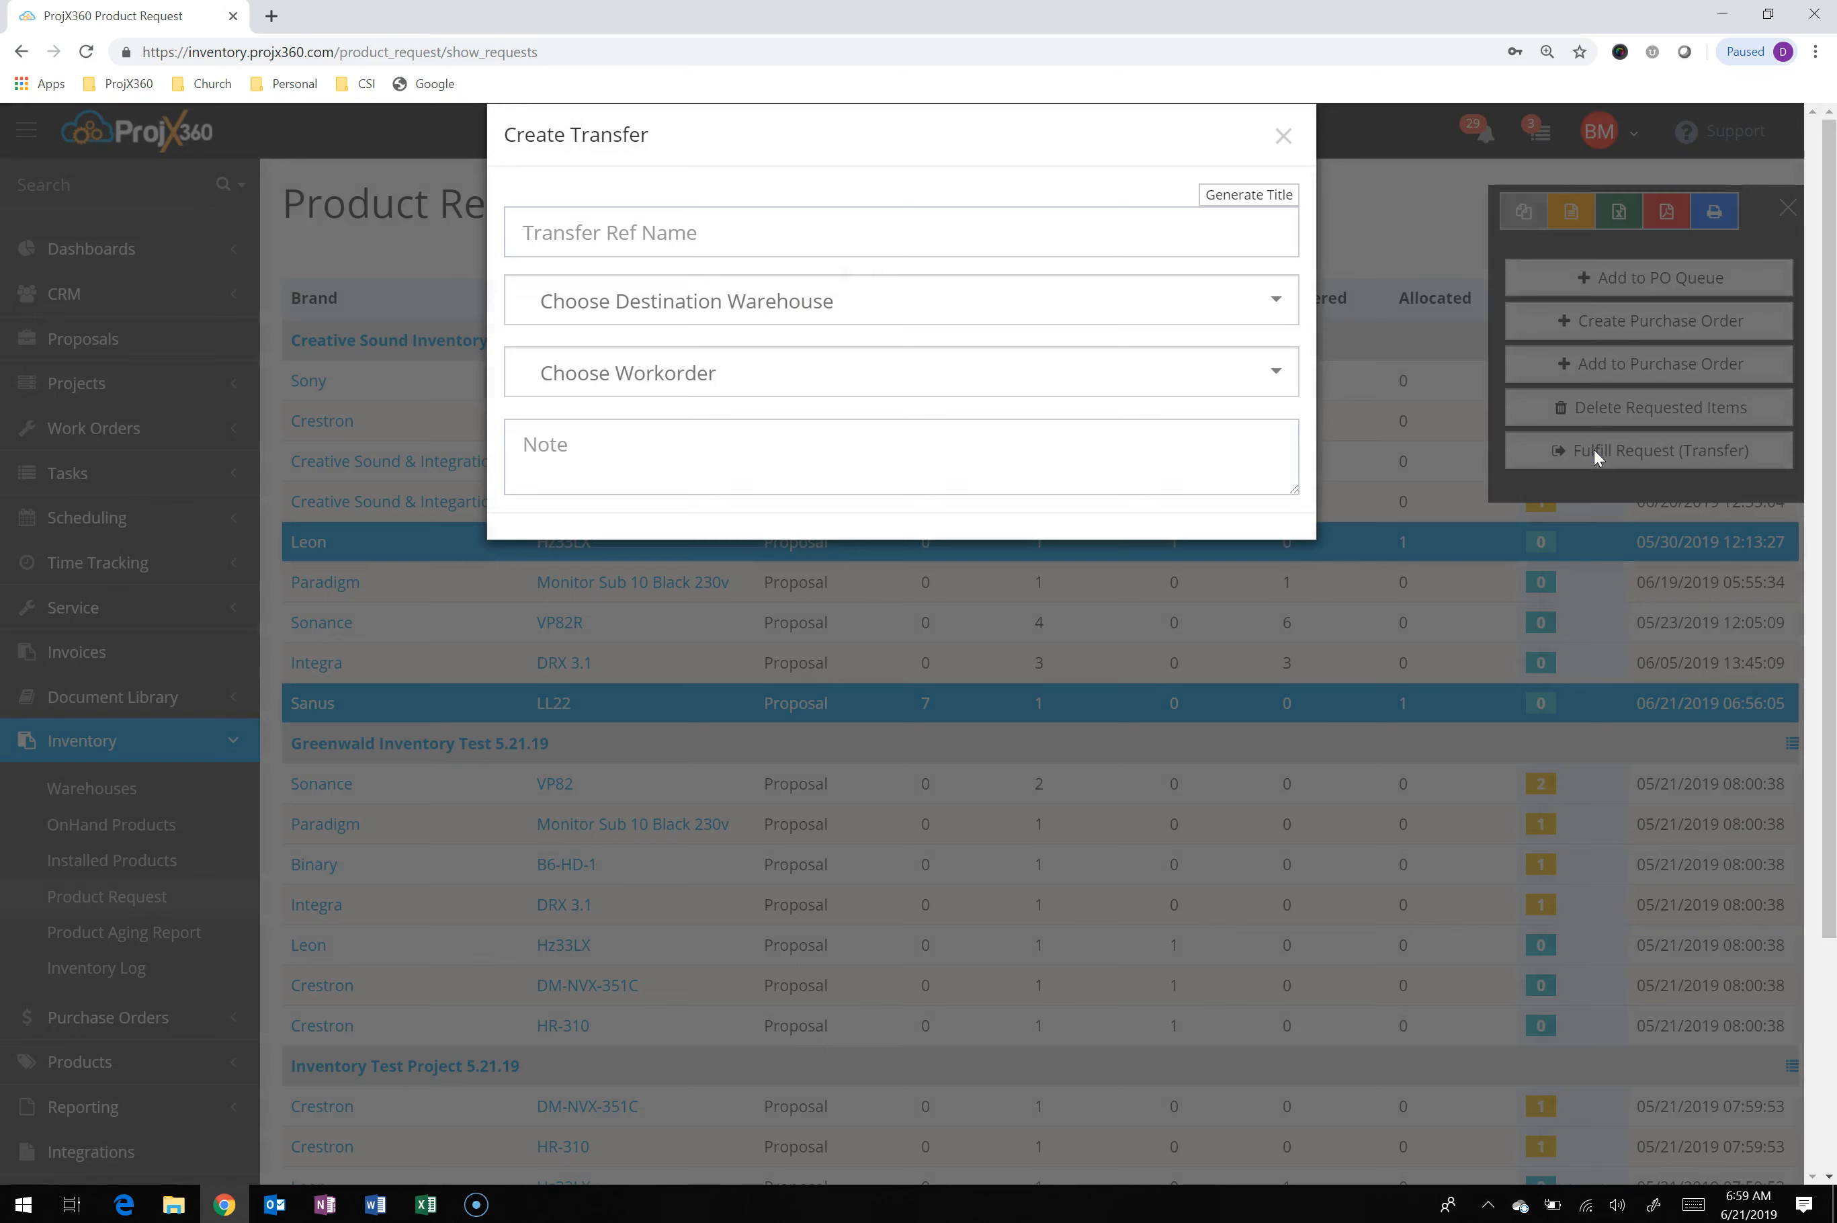
Create the transfer with a generated title, Van #1 as destination warehouse and Inventory Test 6.21.19 as work order
left_click(1224, 193)
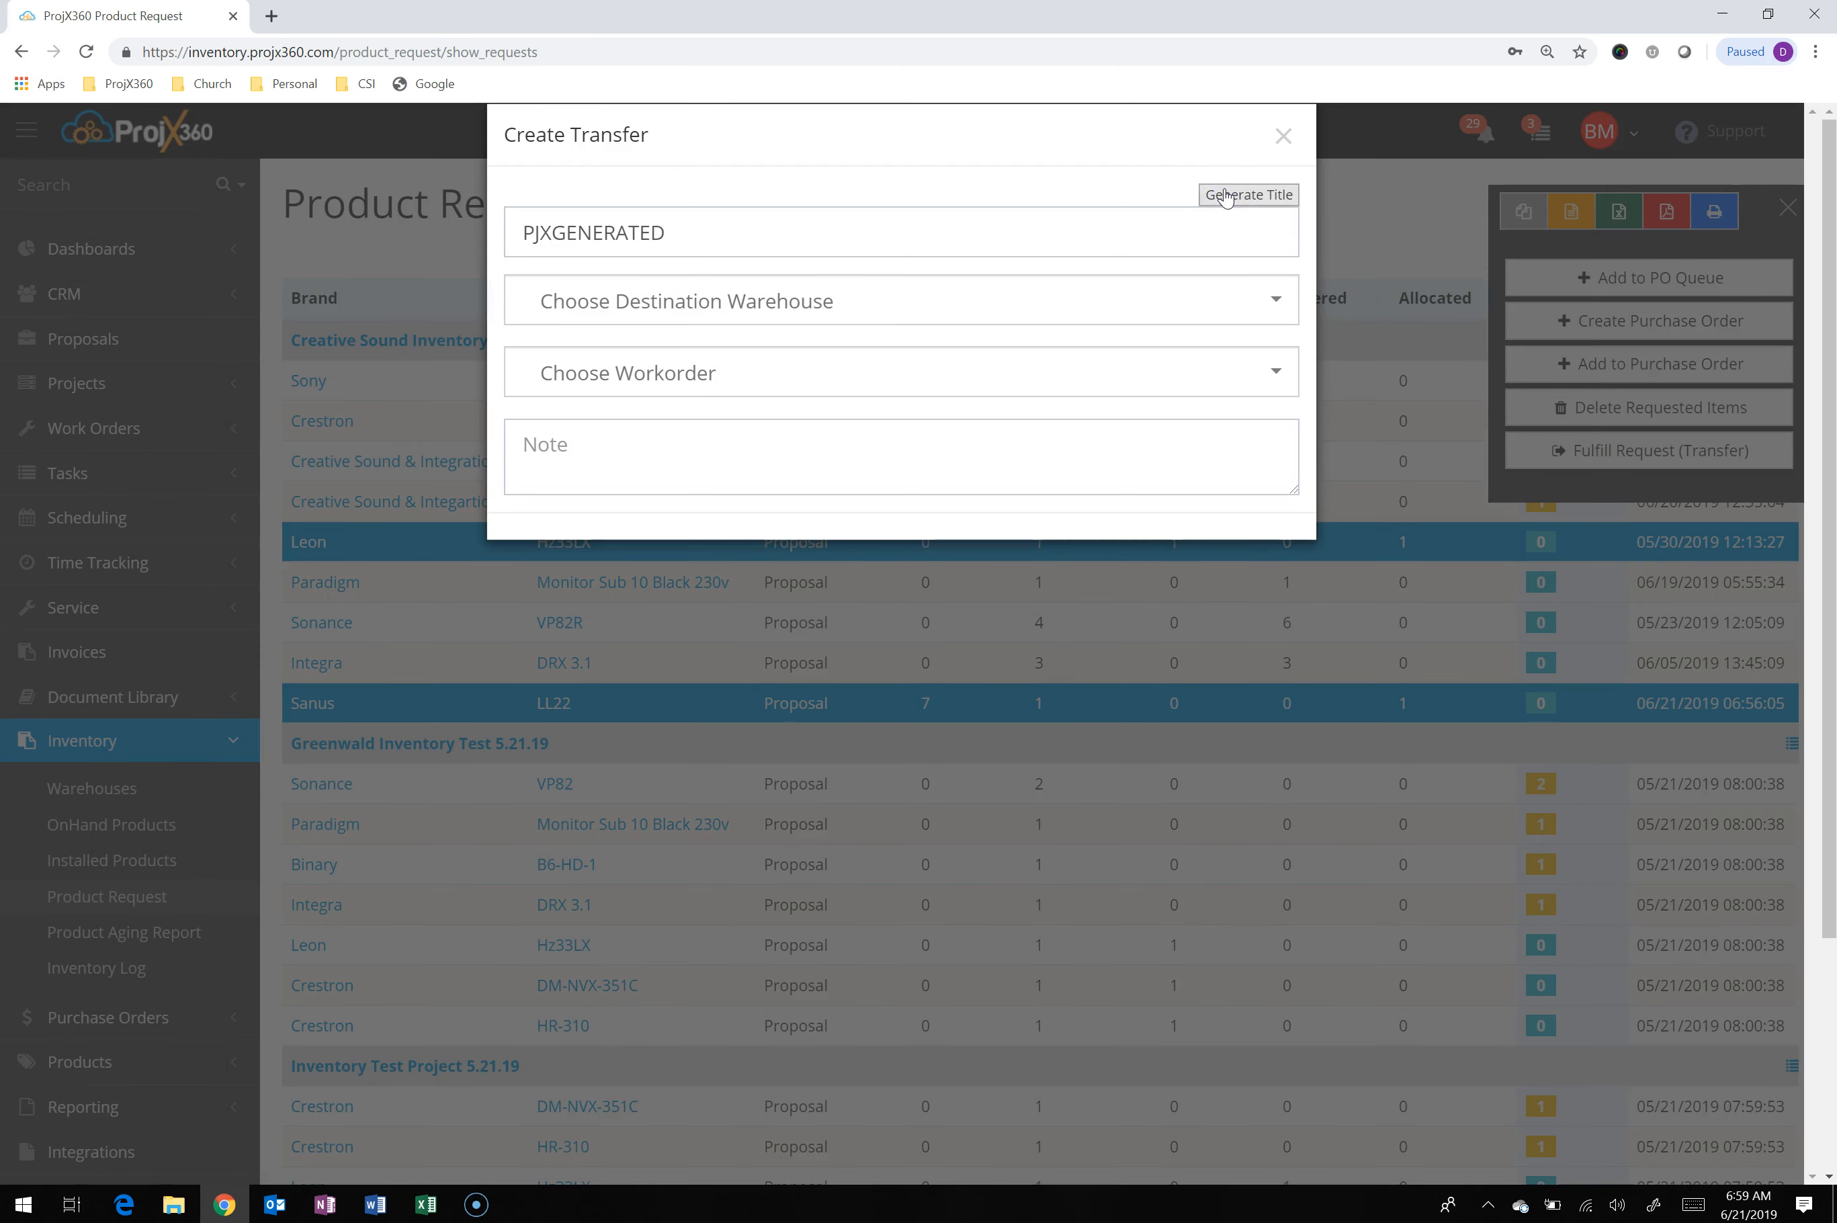
left_click(1047, 246)
left_click(1038, 297)
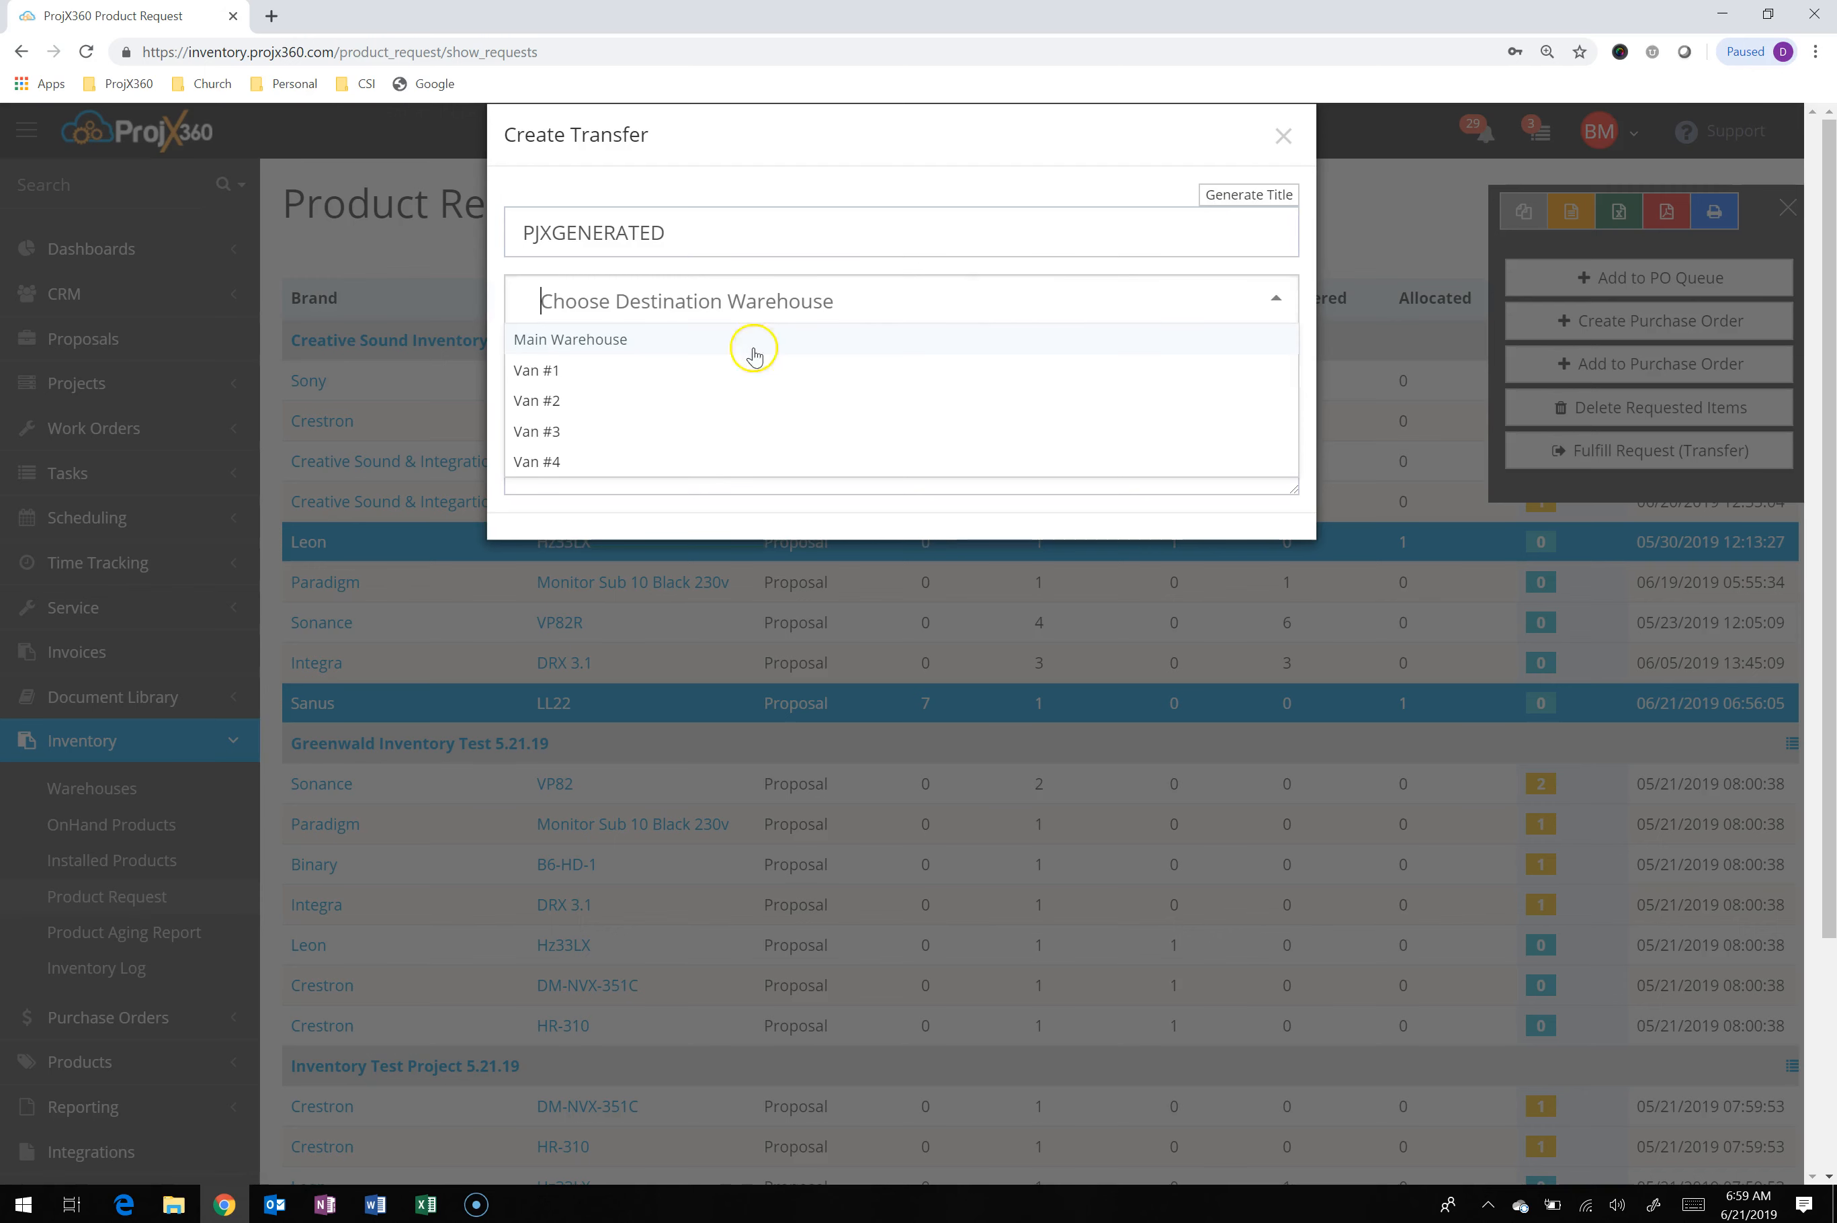
left_click(583, 381)
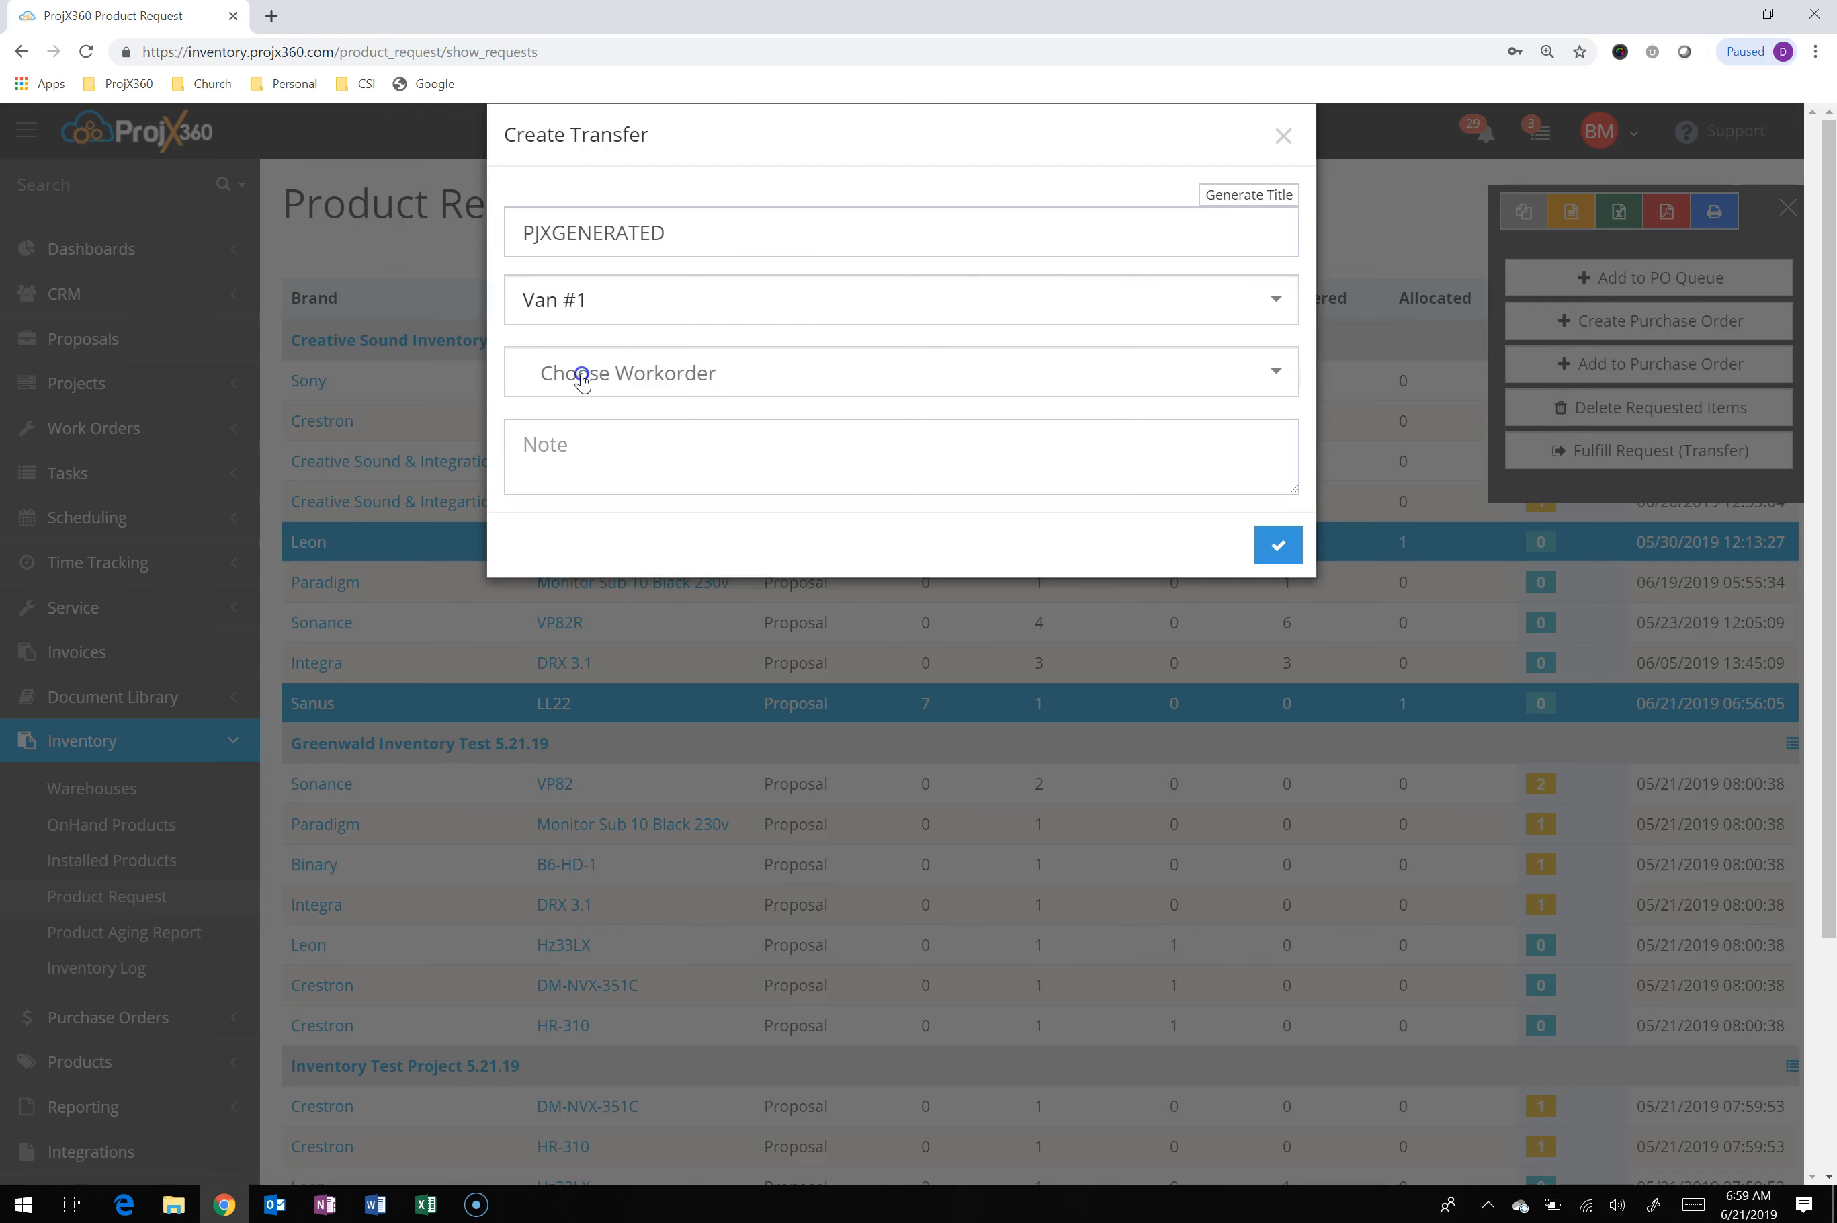
left_click(864, 384)
type("inv")
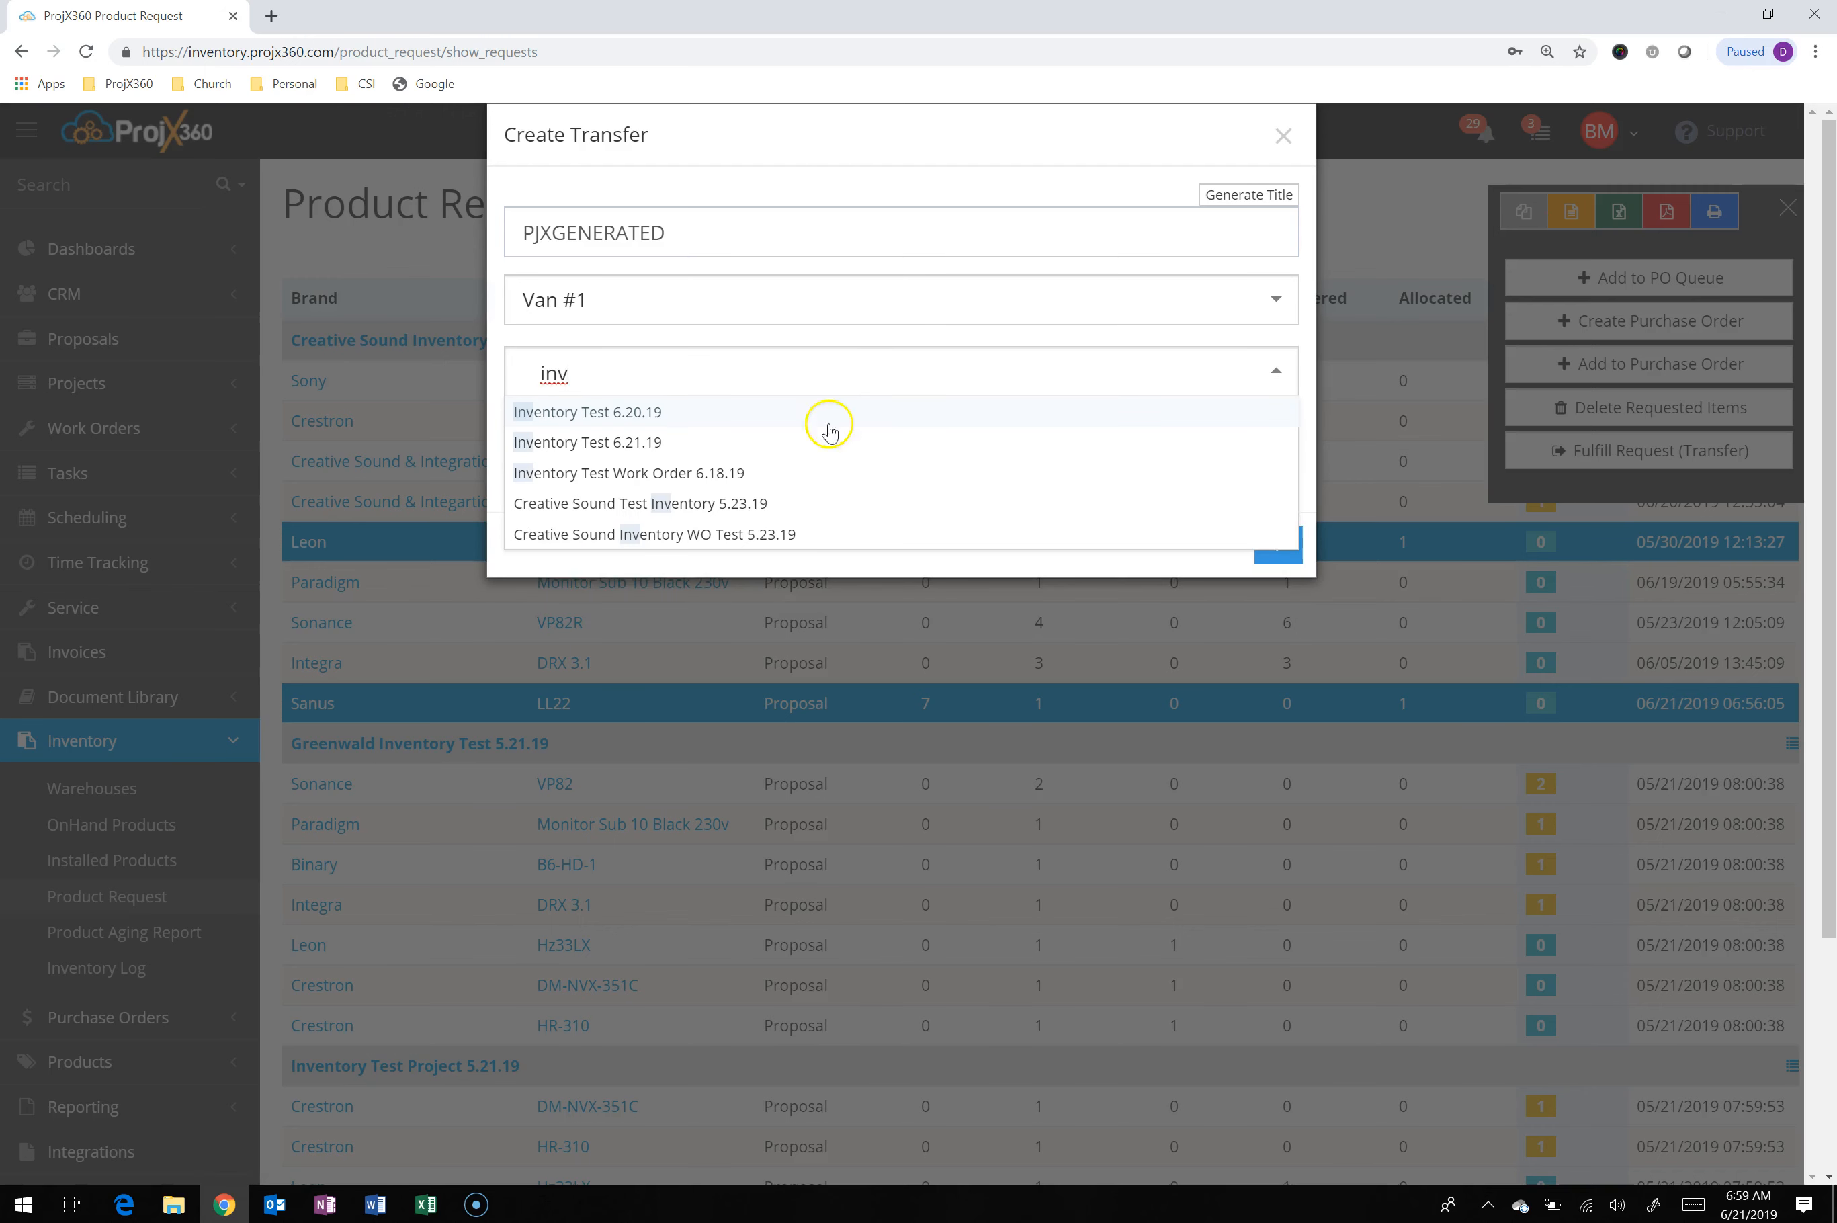
left_click(678, 437)
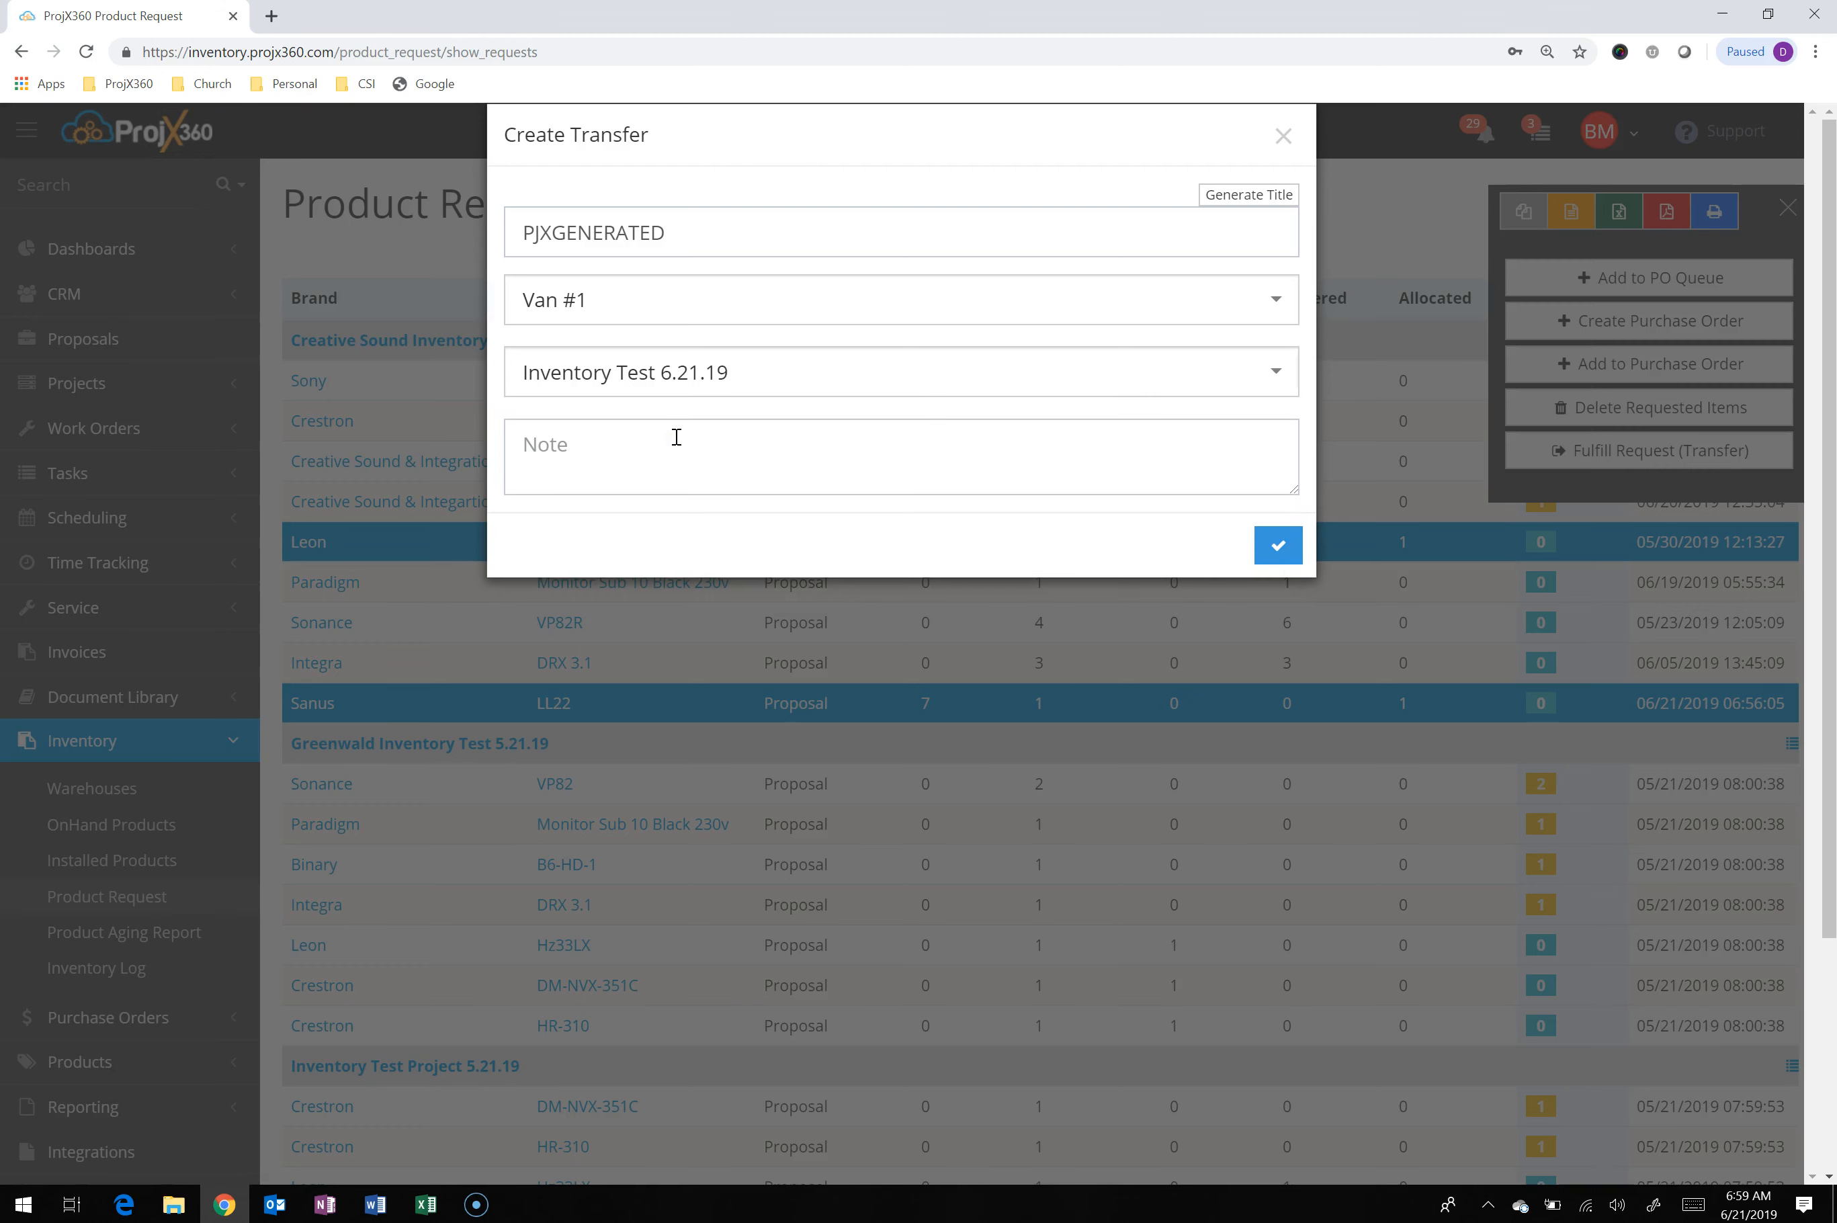
left_click(1278, 545)
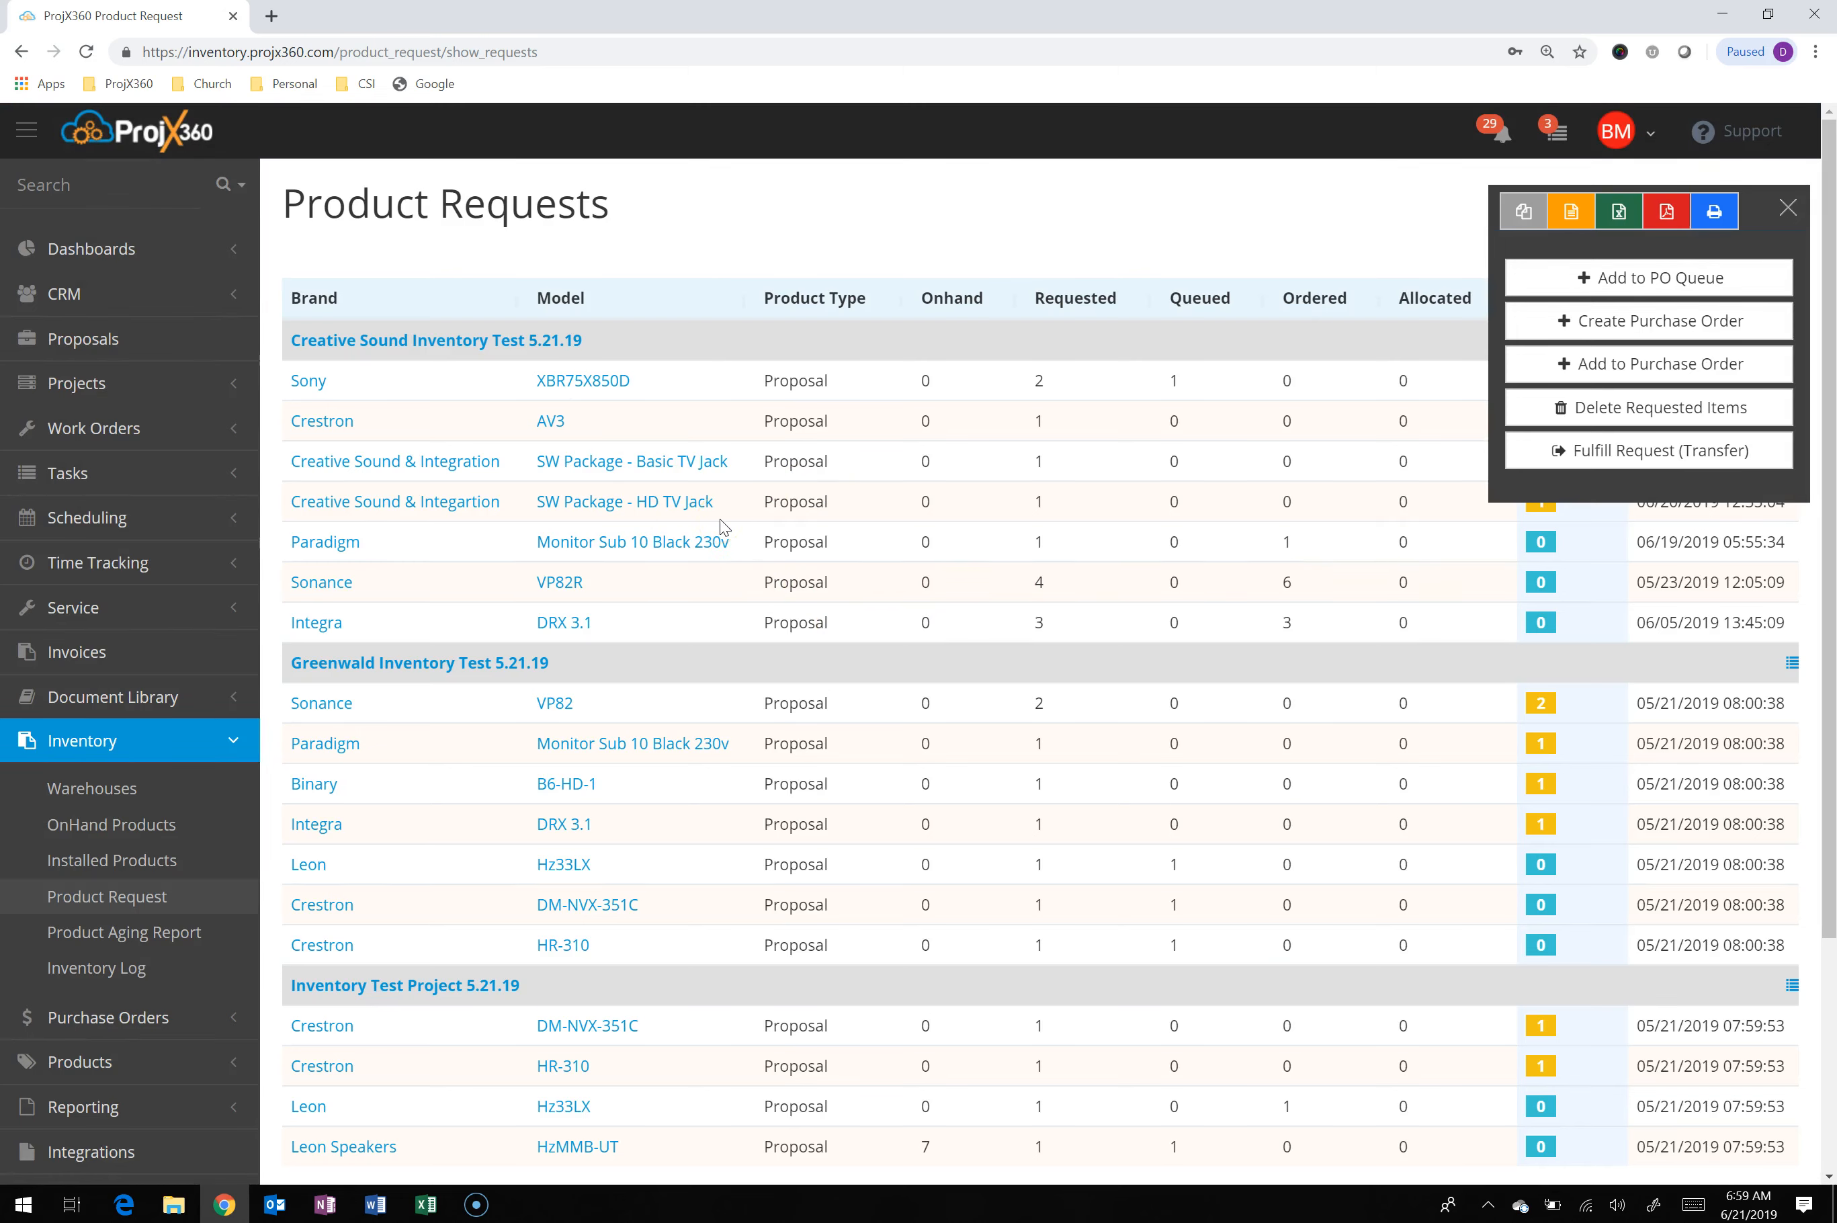
Open Transfer #23 from the incoming transfers of the Van #1 warehouse
left_click(85, 799)
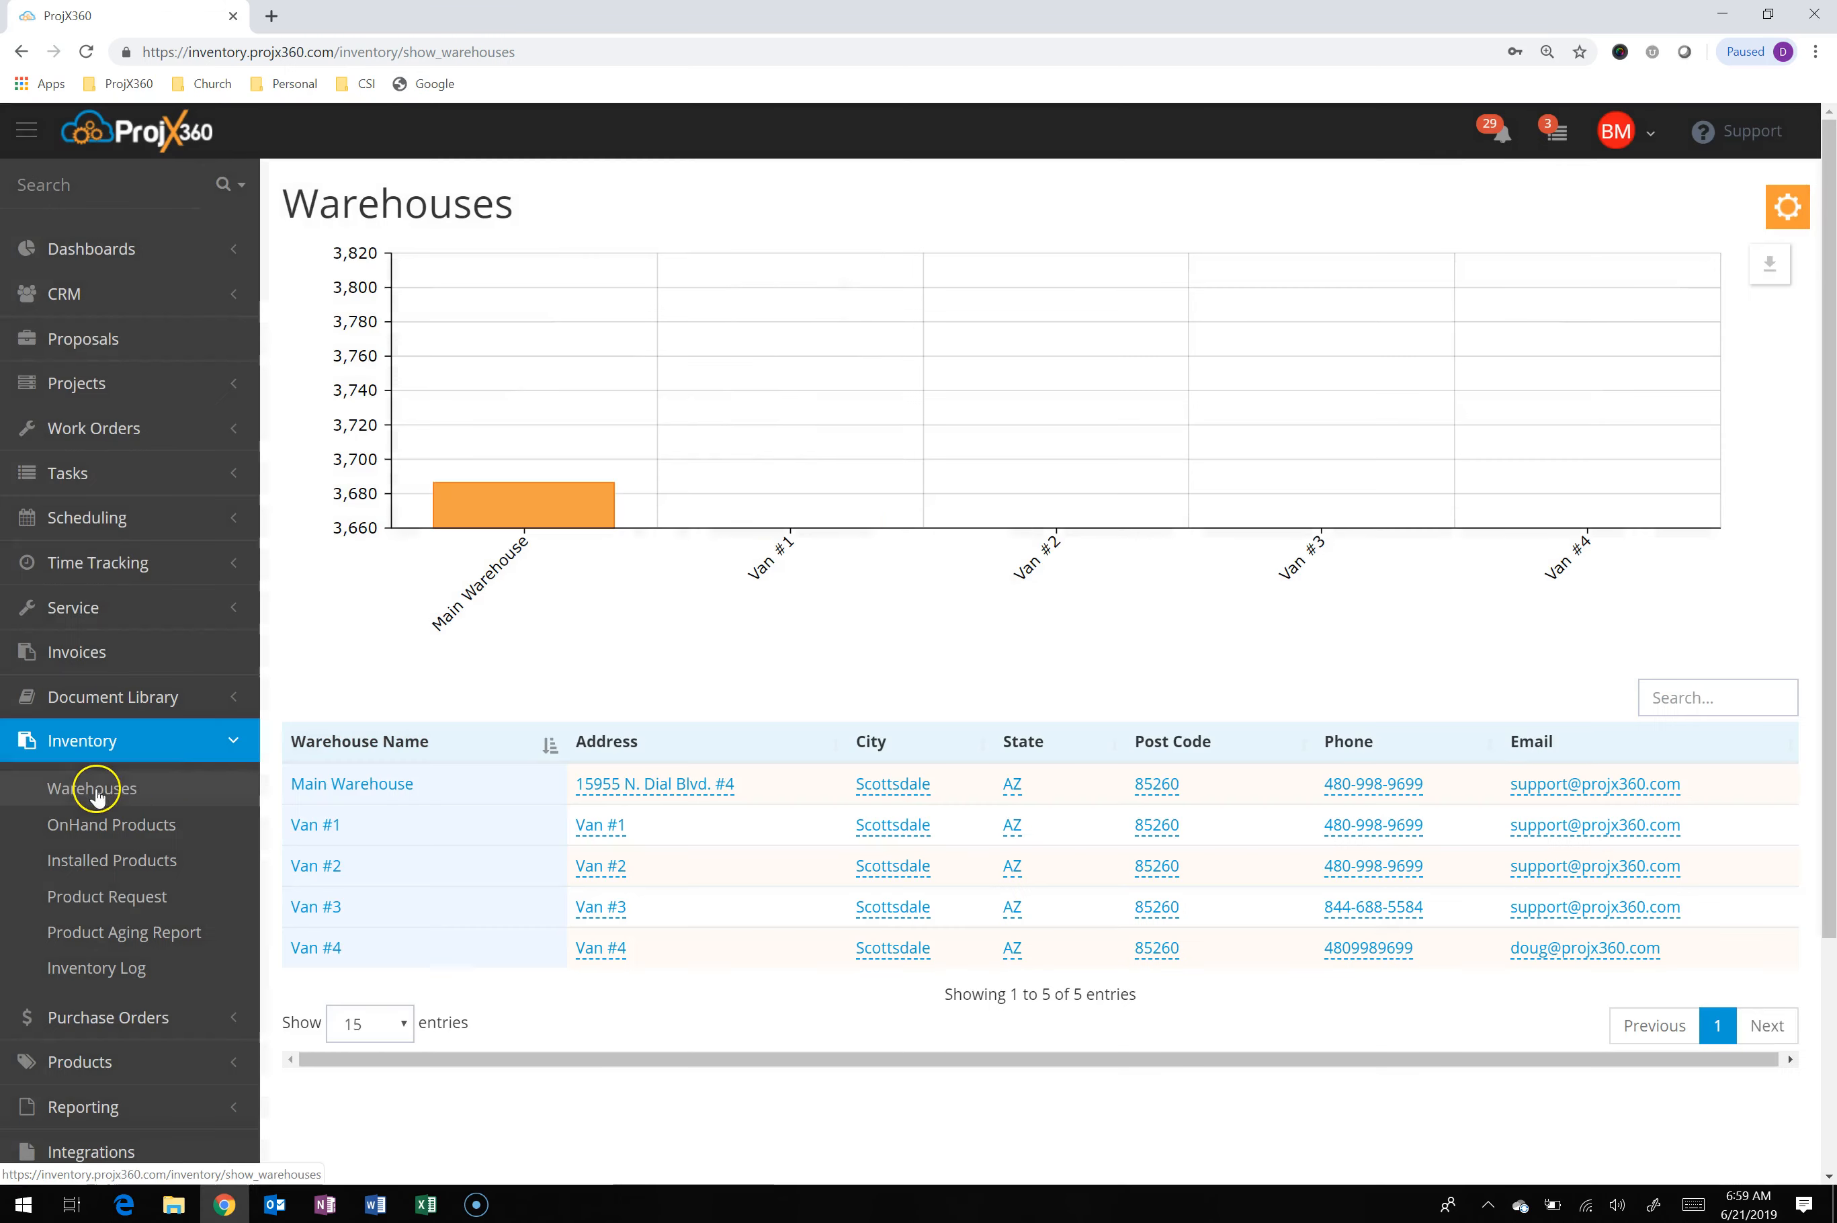
left_click(324, 827)
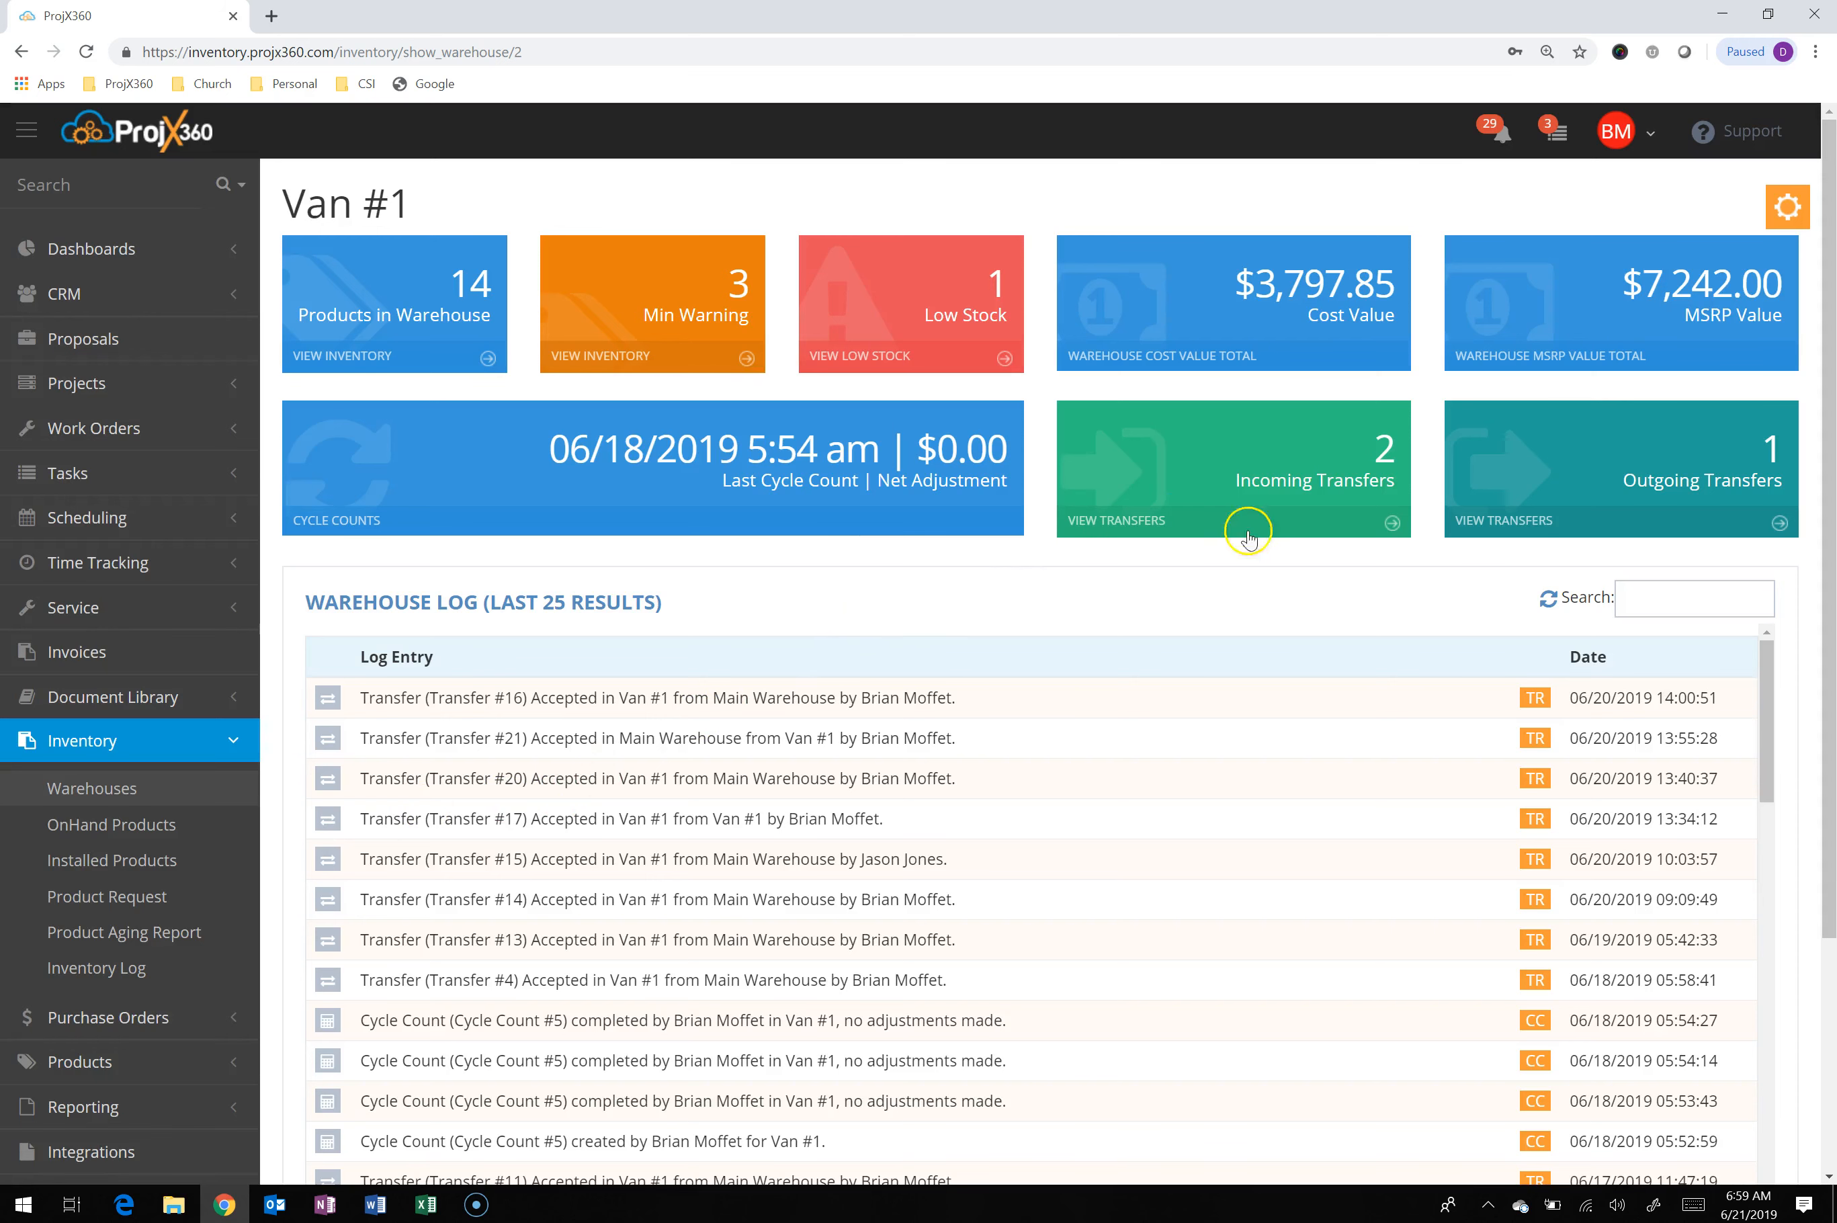
left_click(1314, 543)
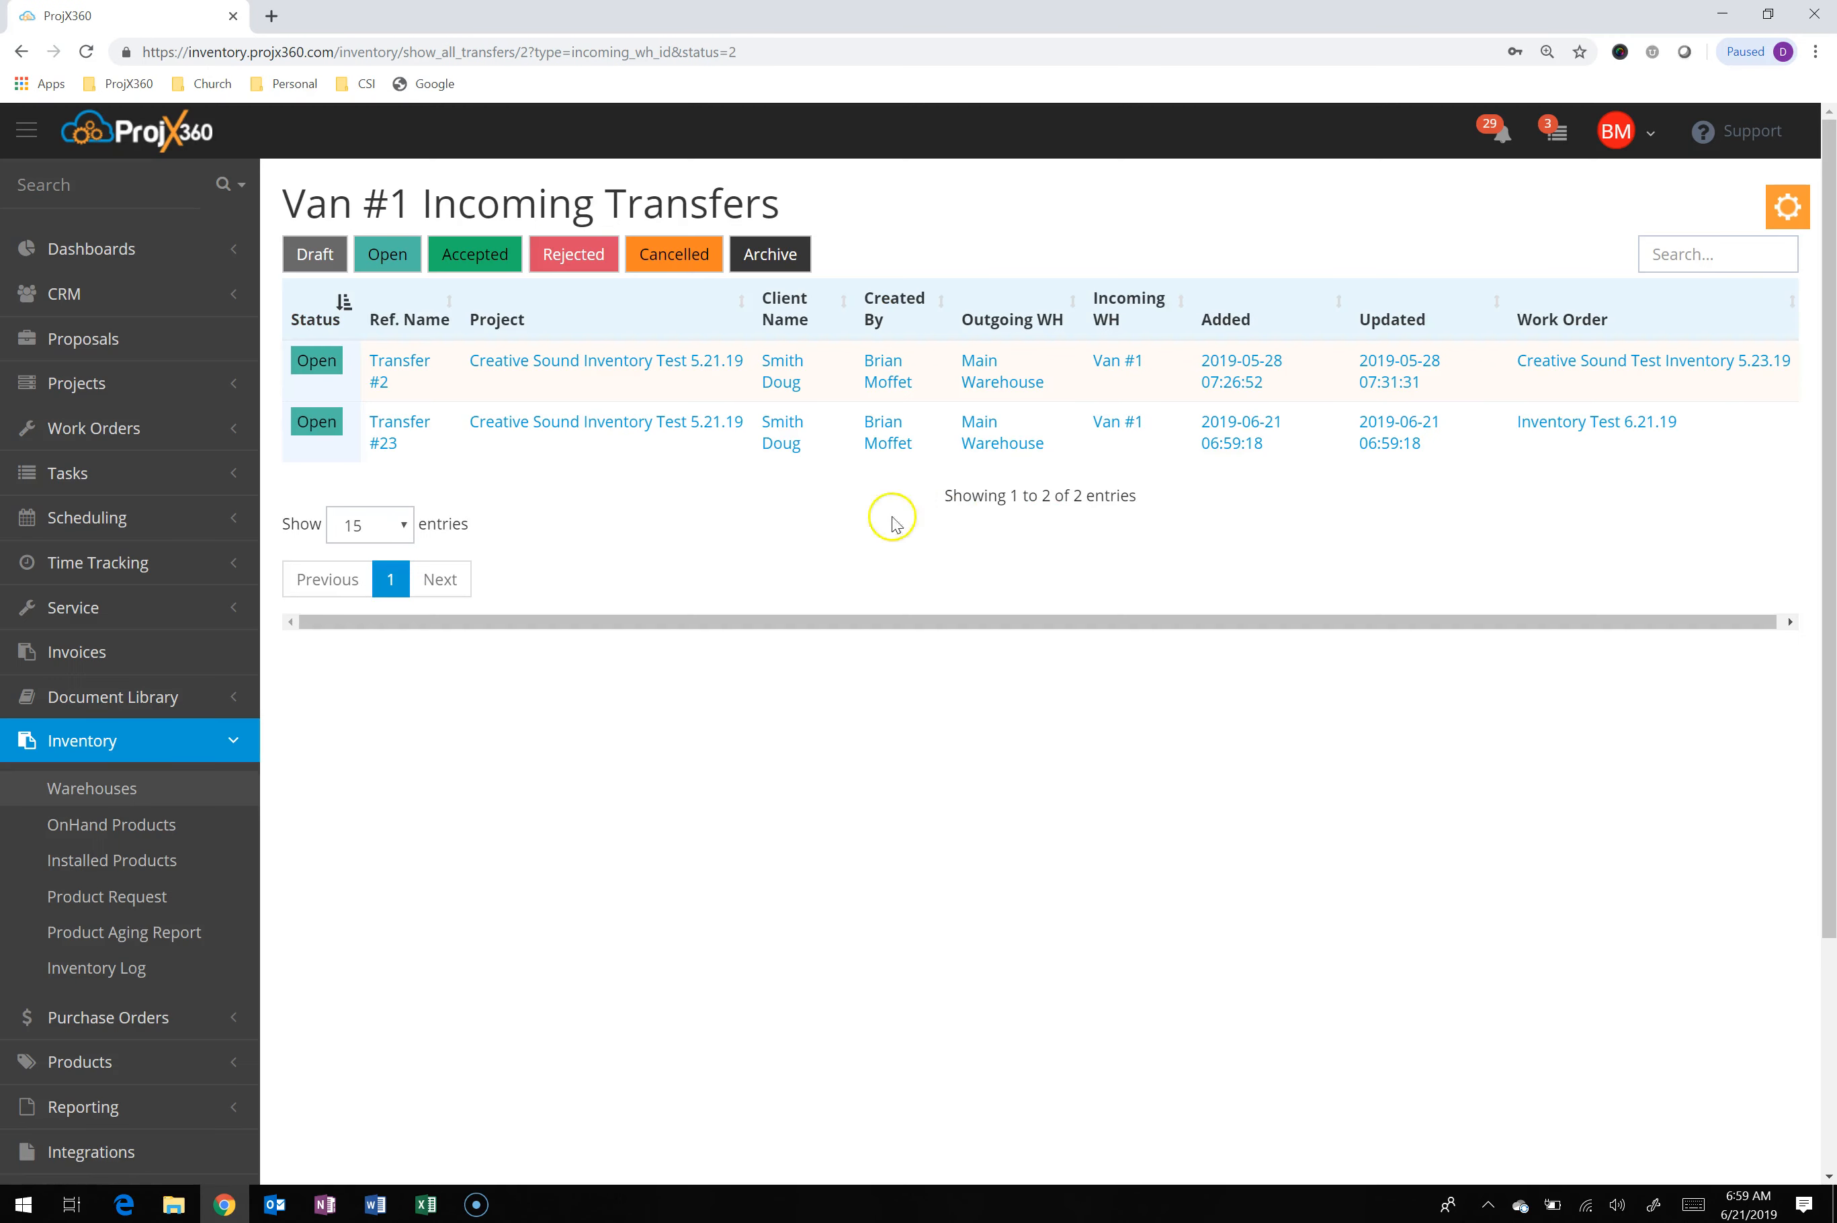
left_click(401, 433)
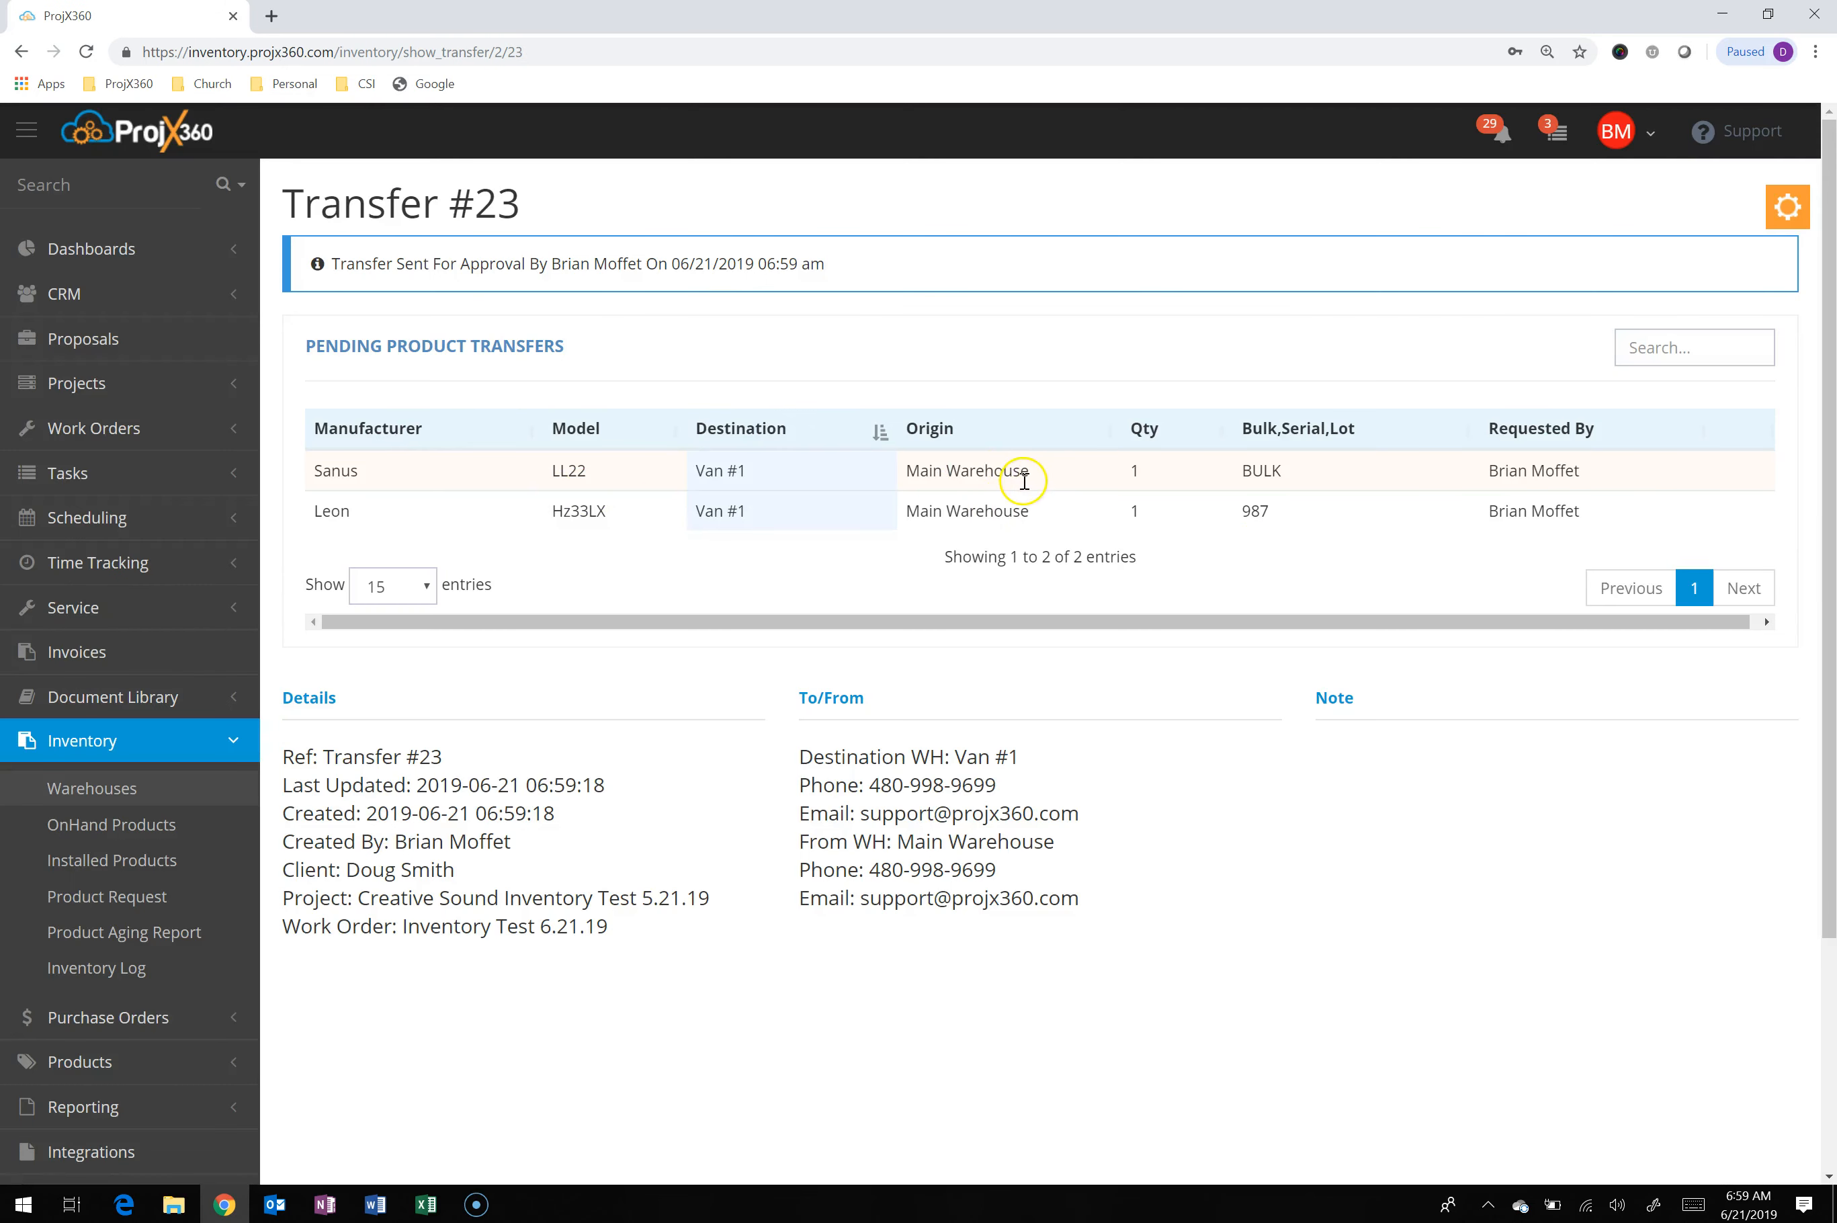
Accept Transfer #23, setting Shelf # 3 as the default bin for the Leon Hz33LX
left_click(1788, 208)
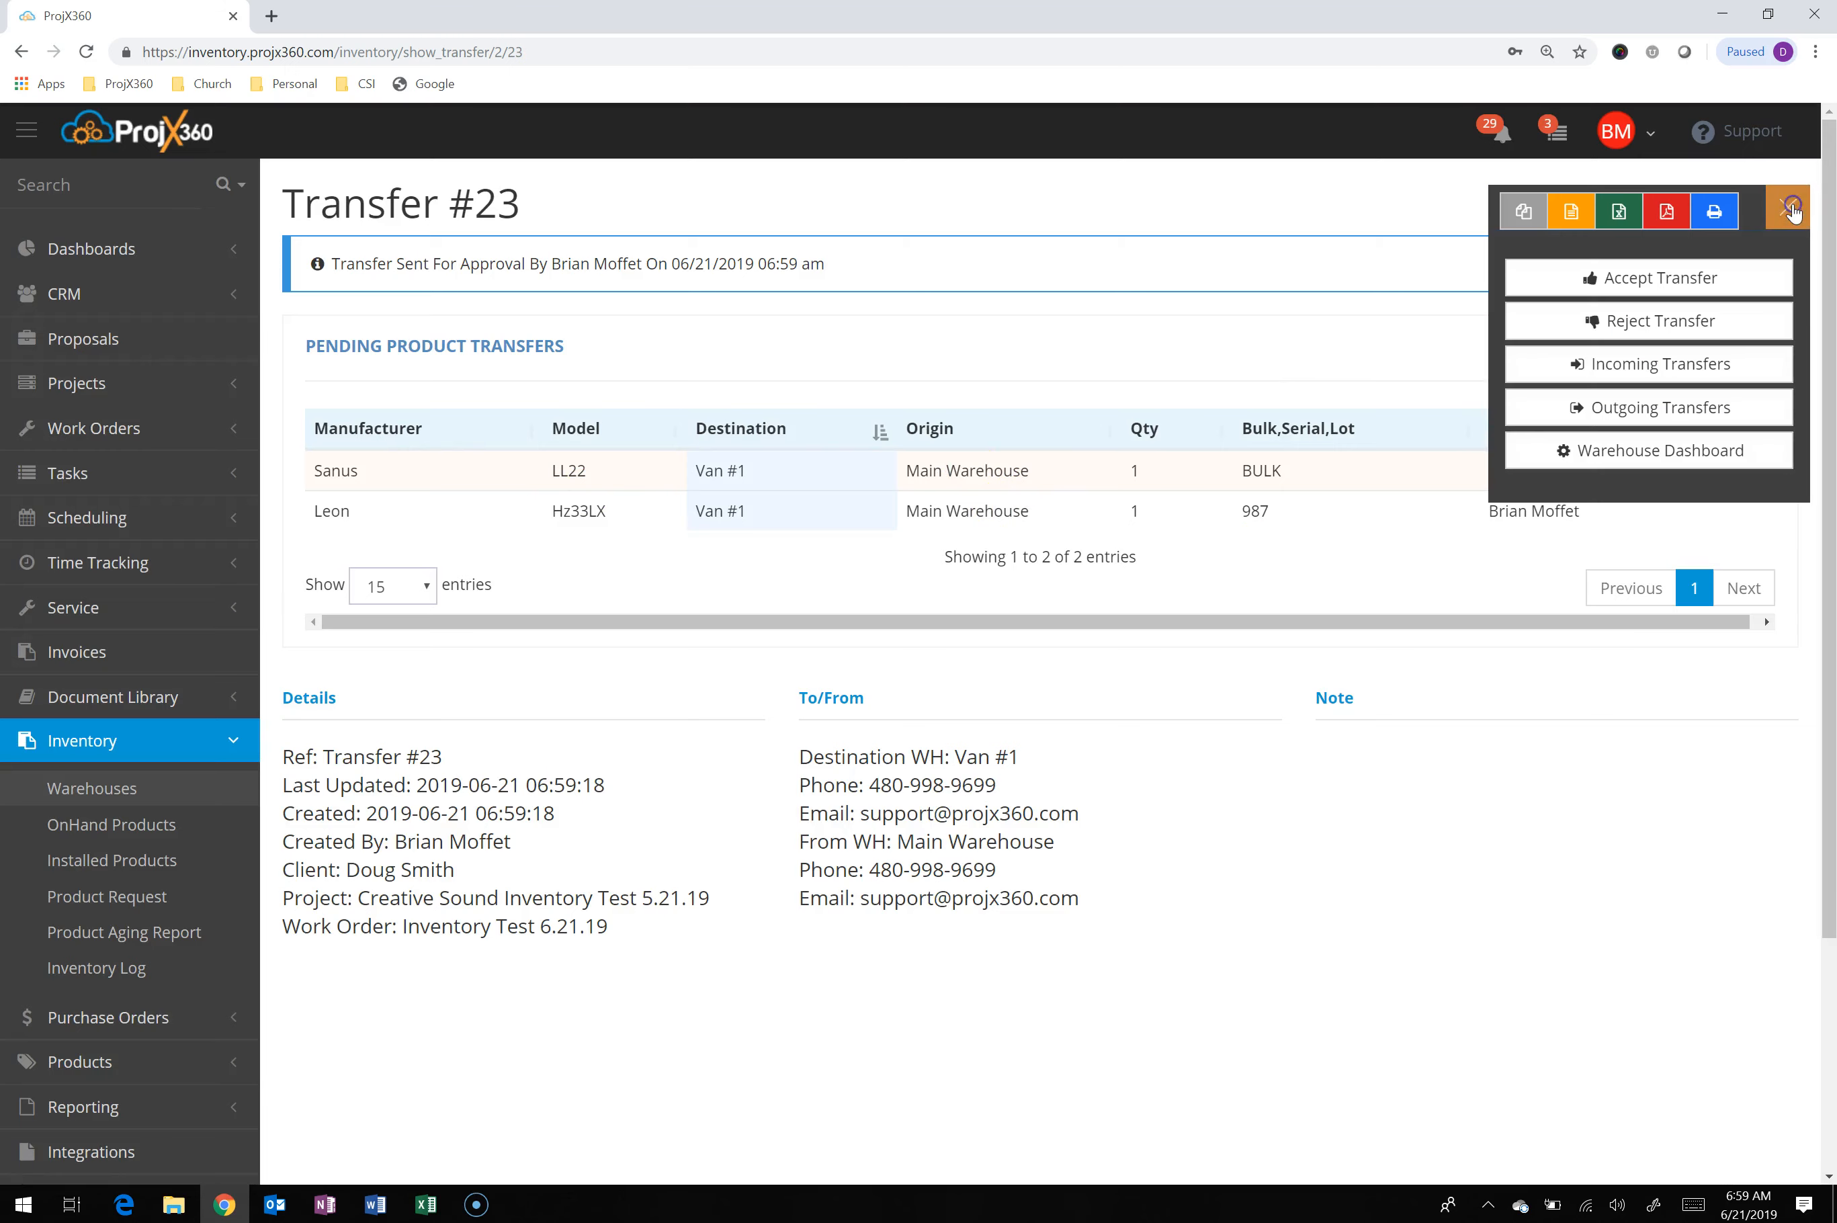
left_click(1661, 278)
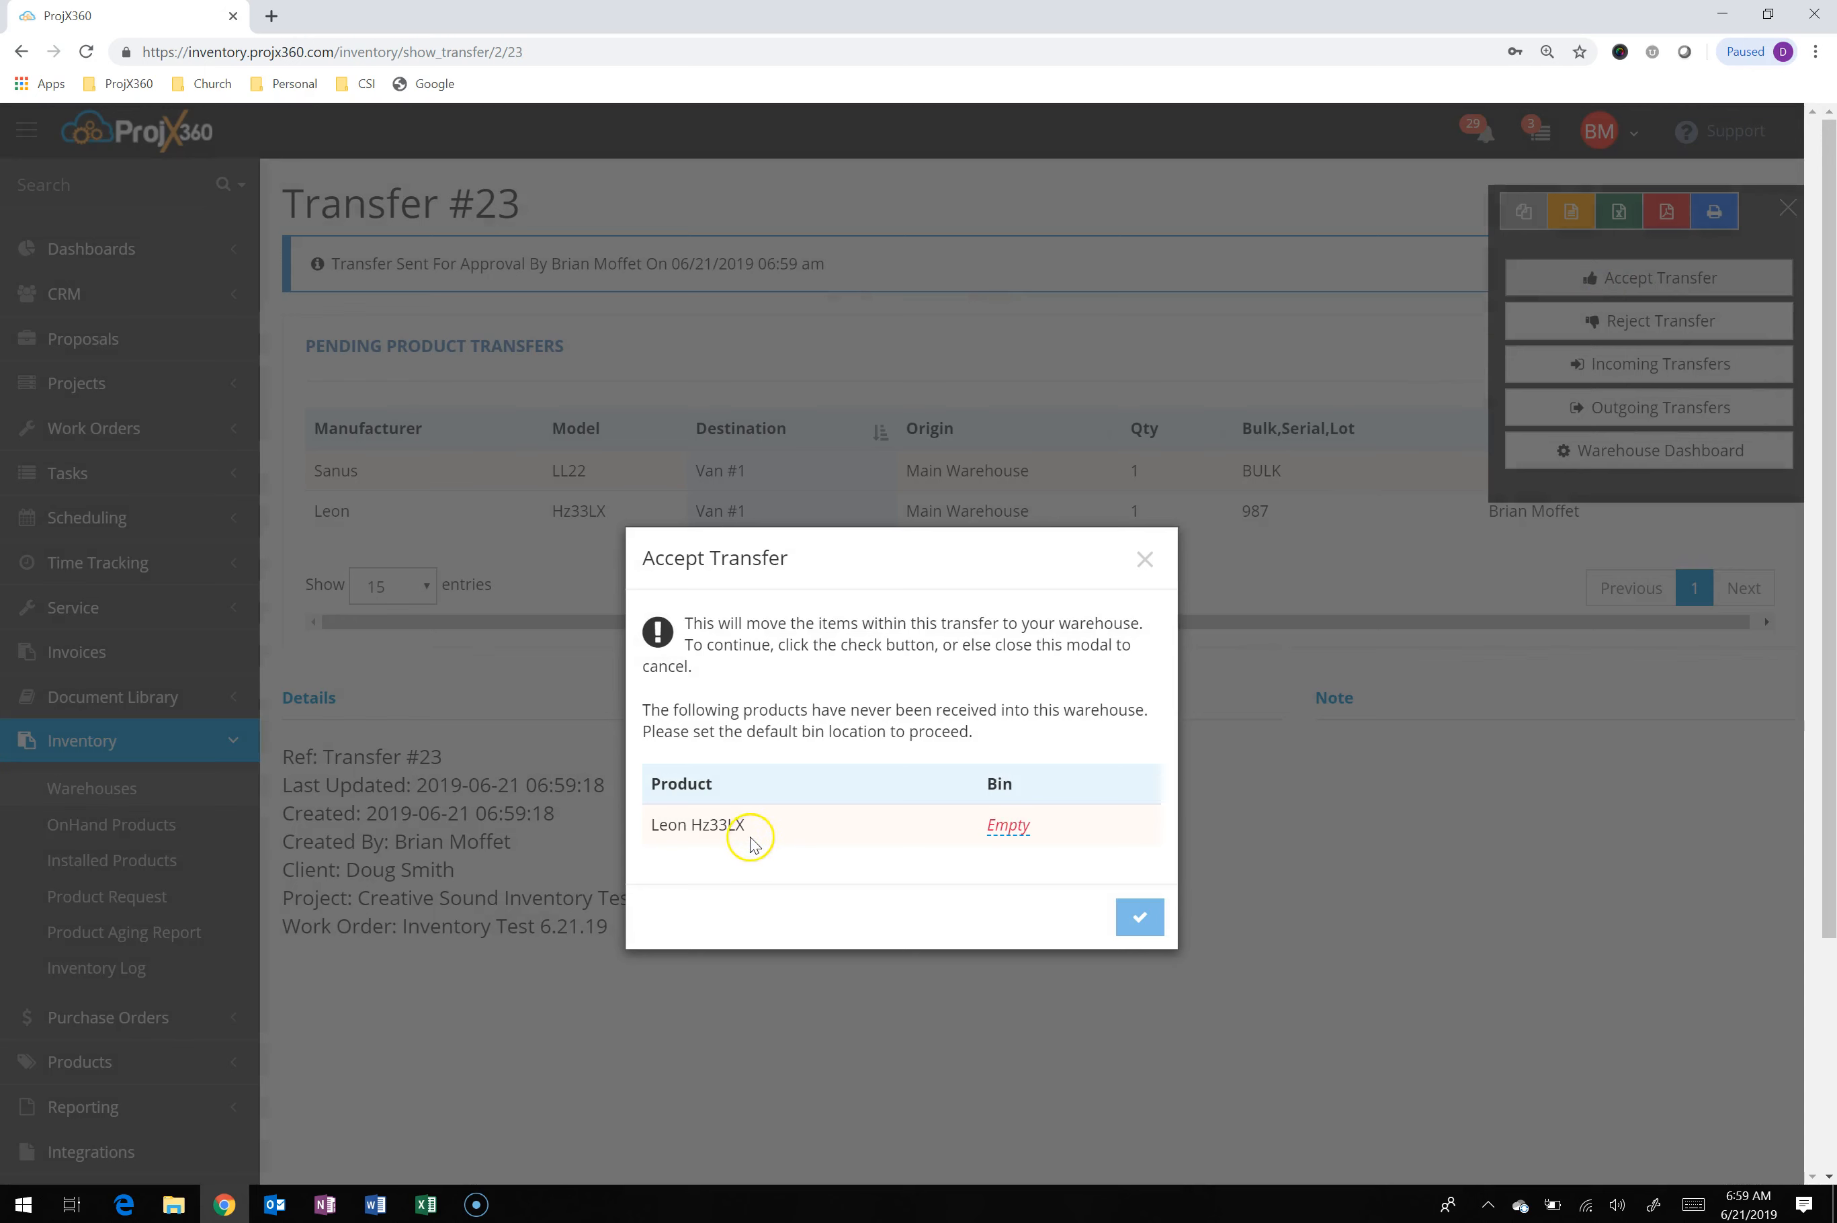
left_click(1018, 830)
left_click(994, 909)
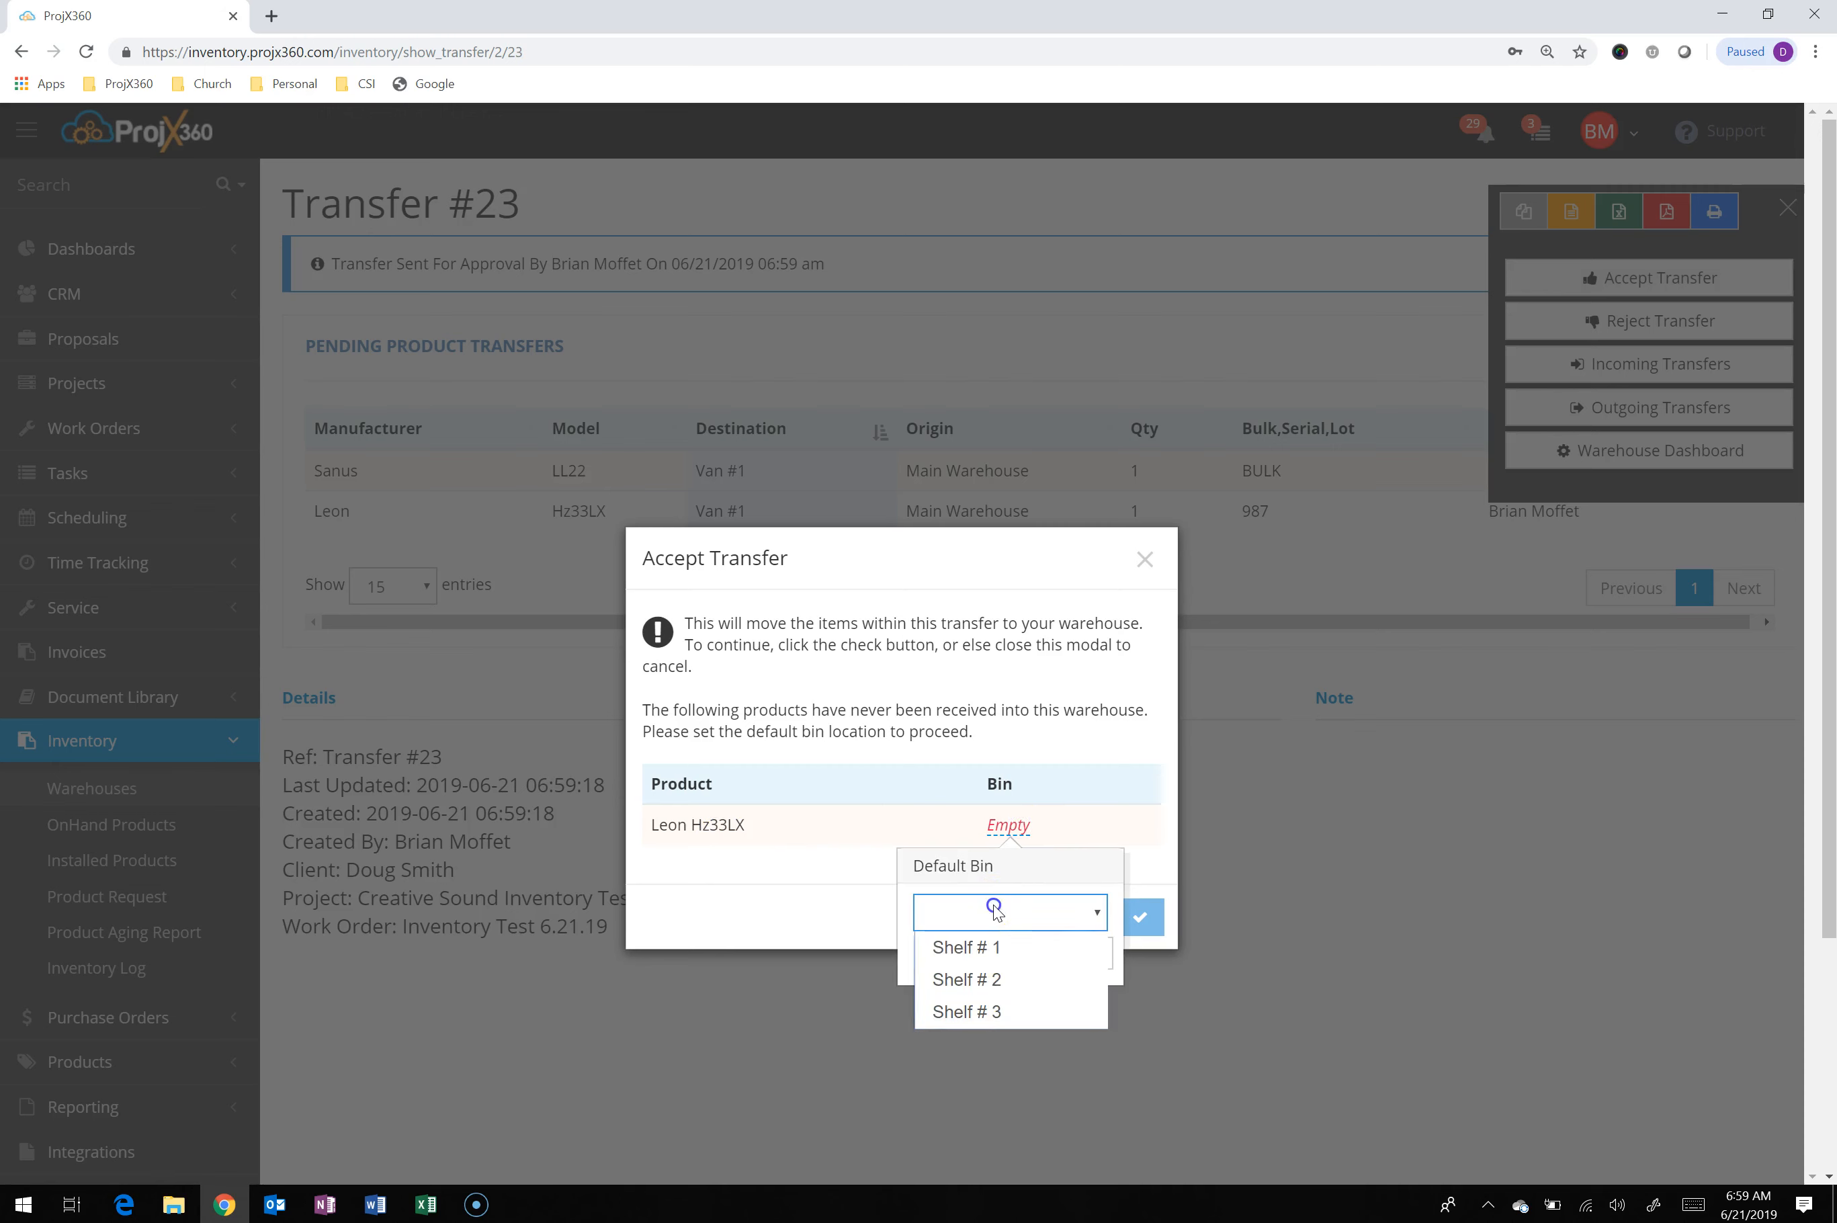
left_click(972, 1012)
left_click(1048, 954)
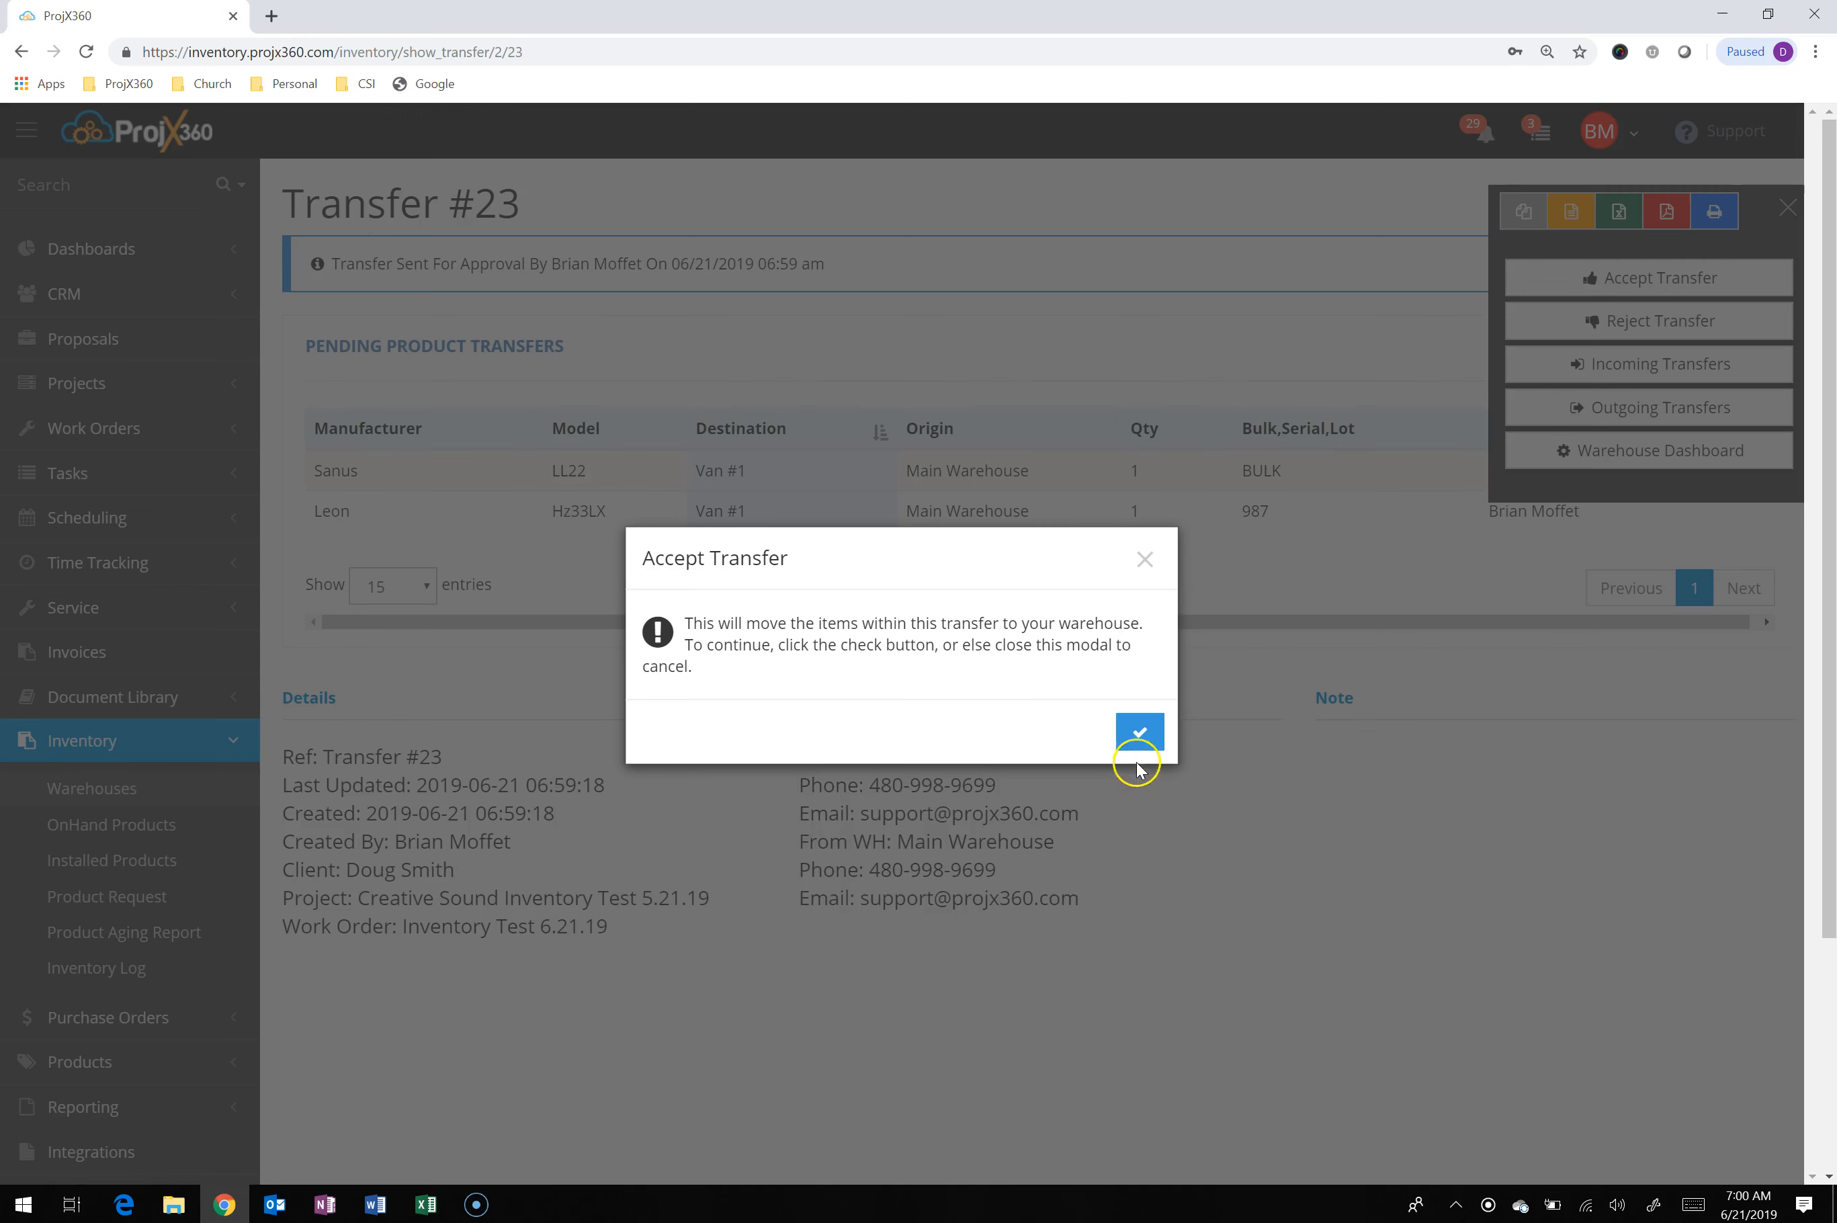
left_click(1139, 734)
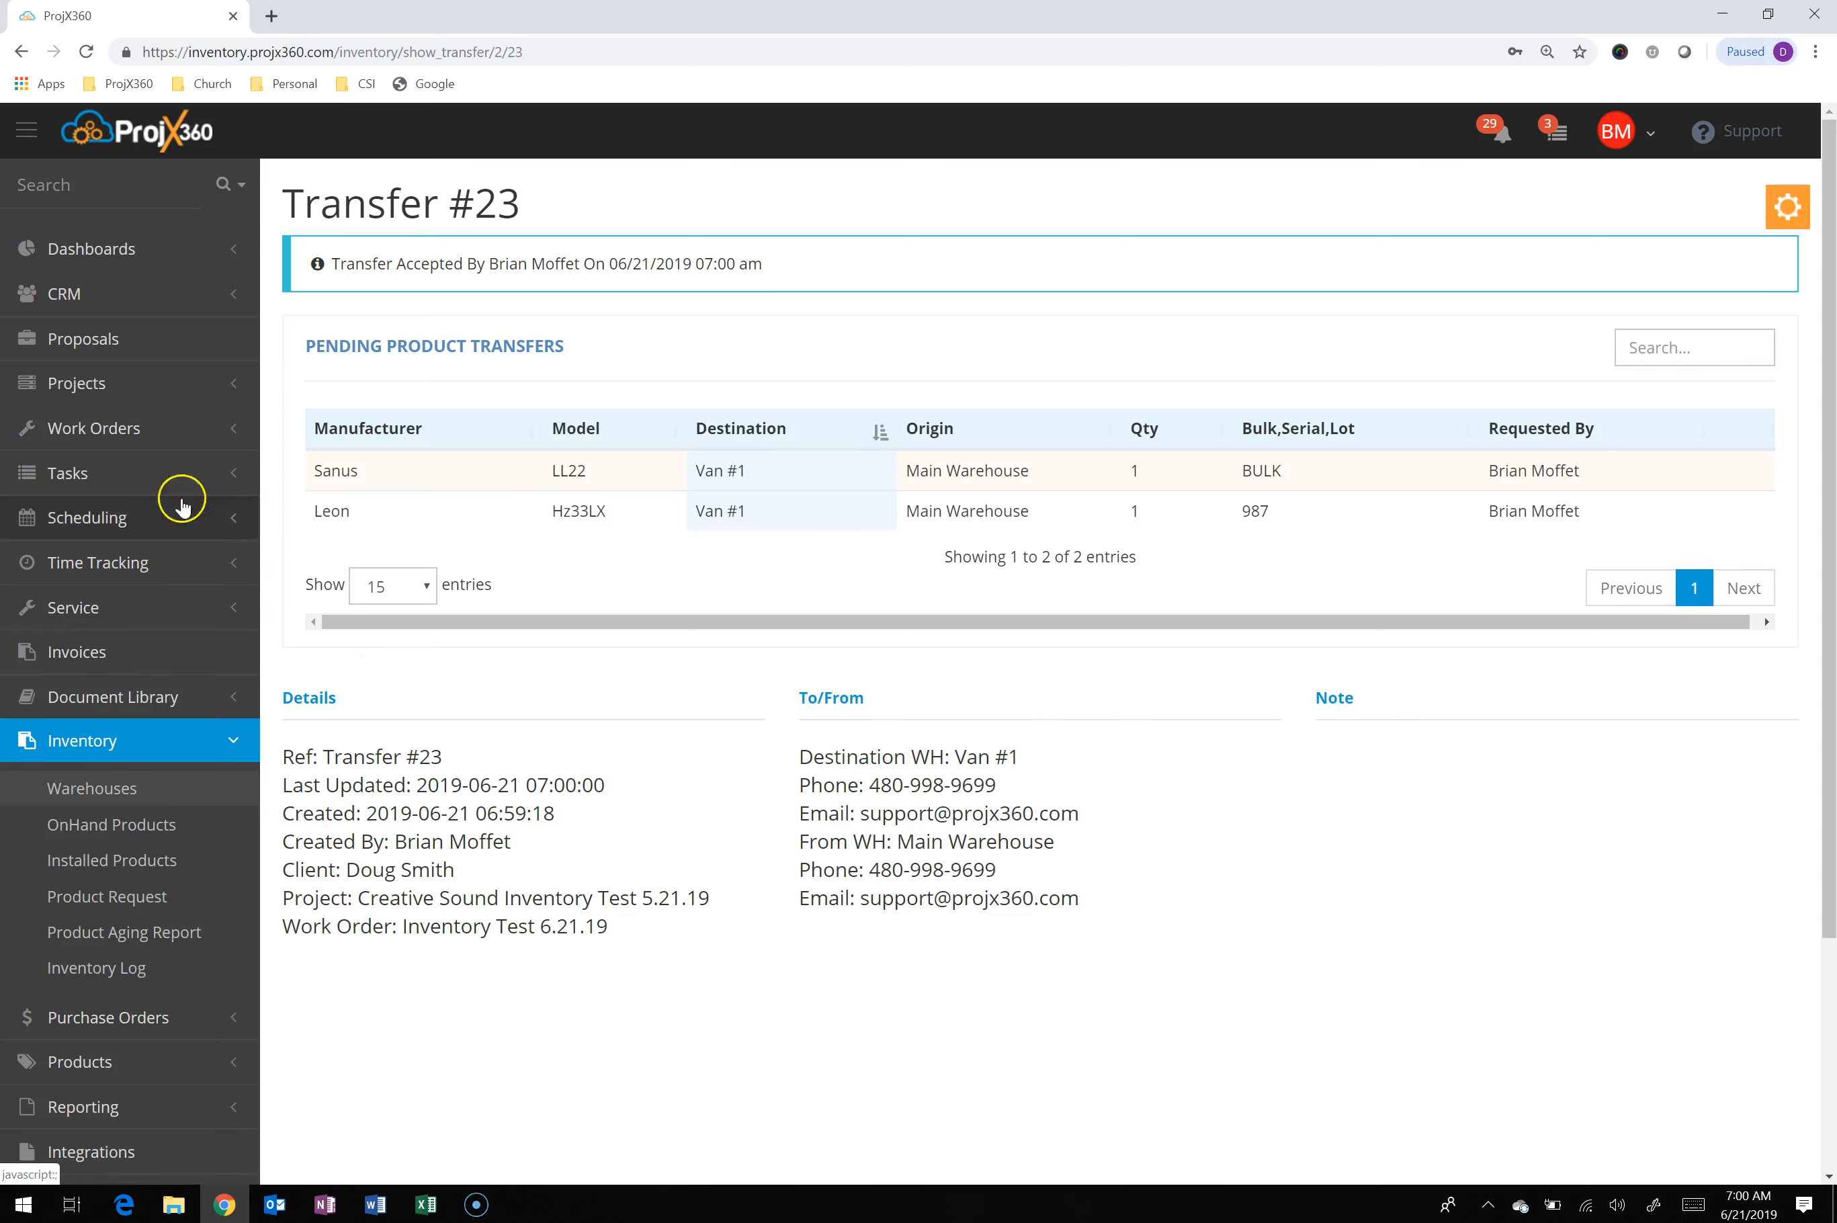
Search the work orders for "invent" and open the Inventory Test 6.21.19 work order
left_click(118, 428)
left_click(110, 452)
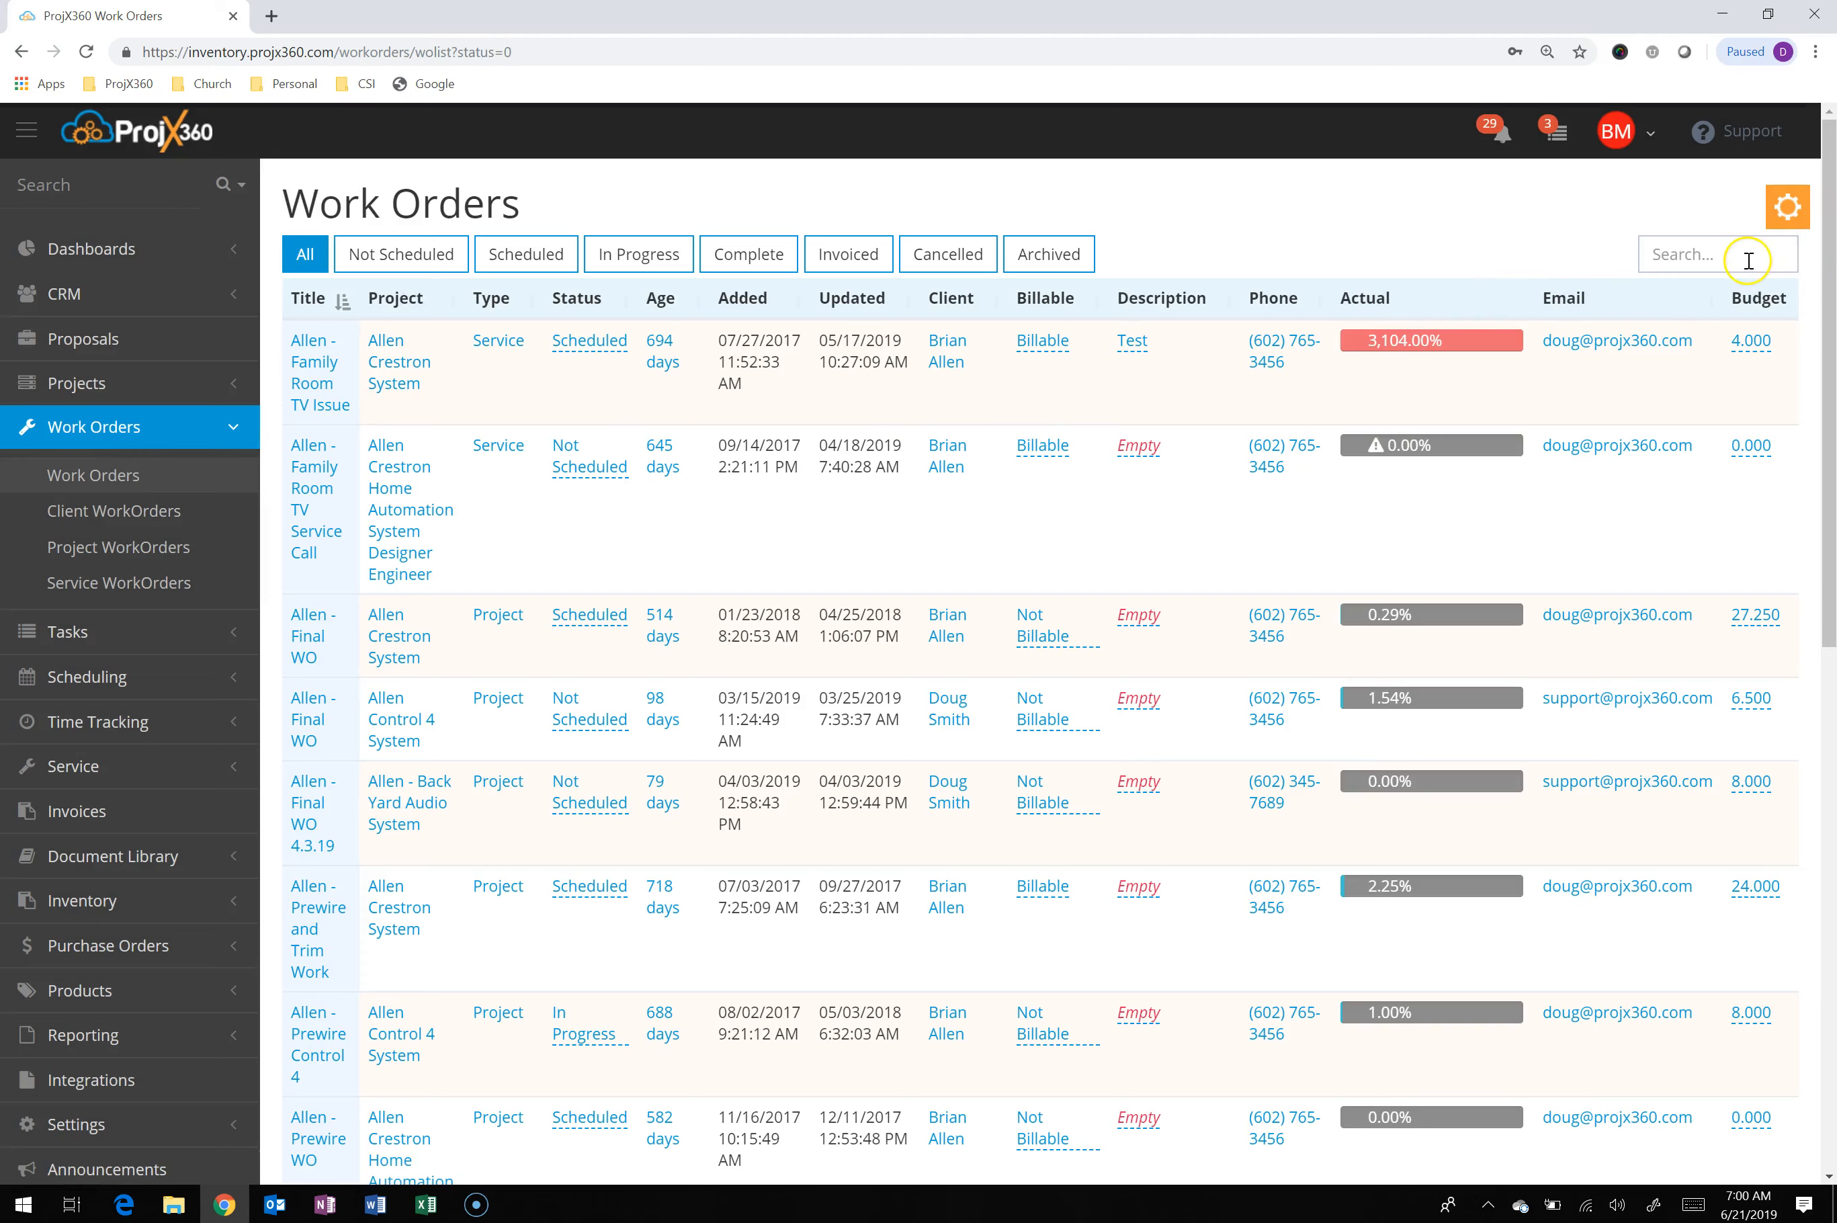
left_click(1726, 252)
type("invent")
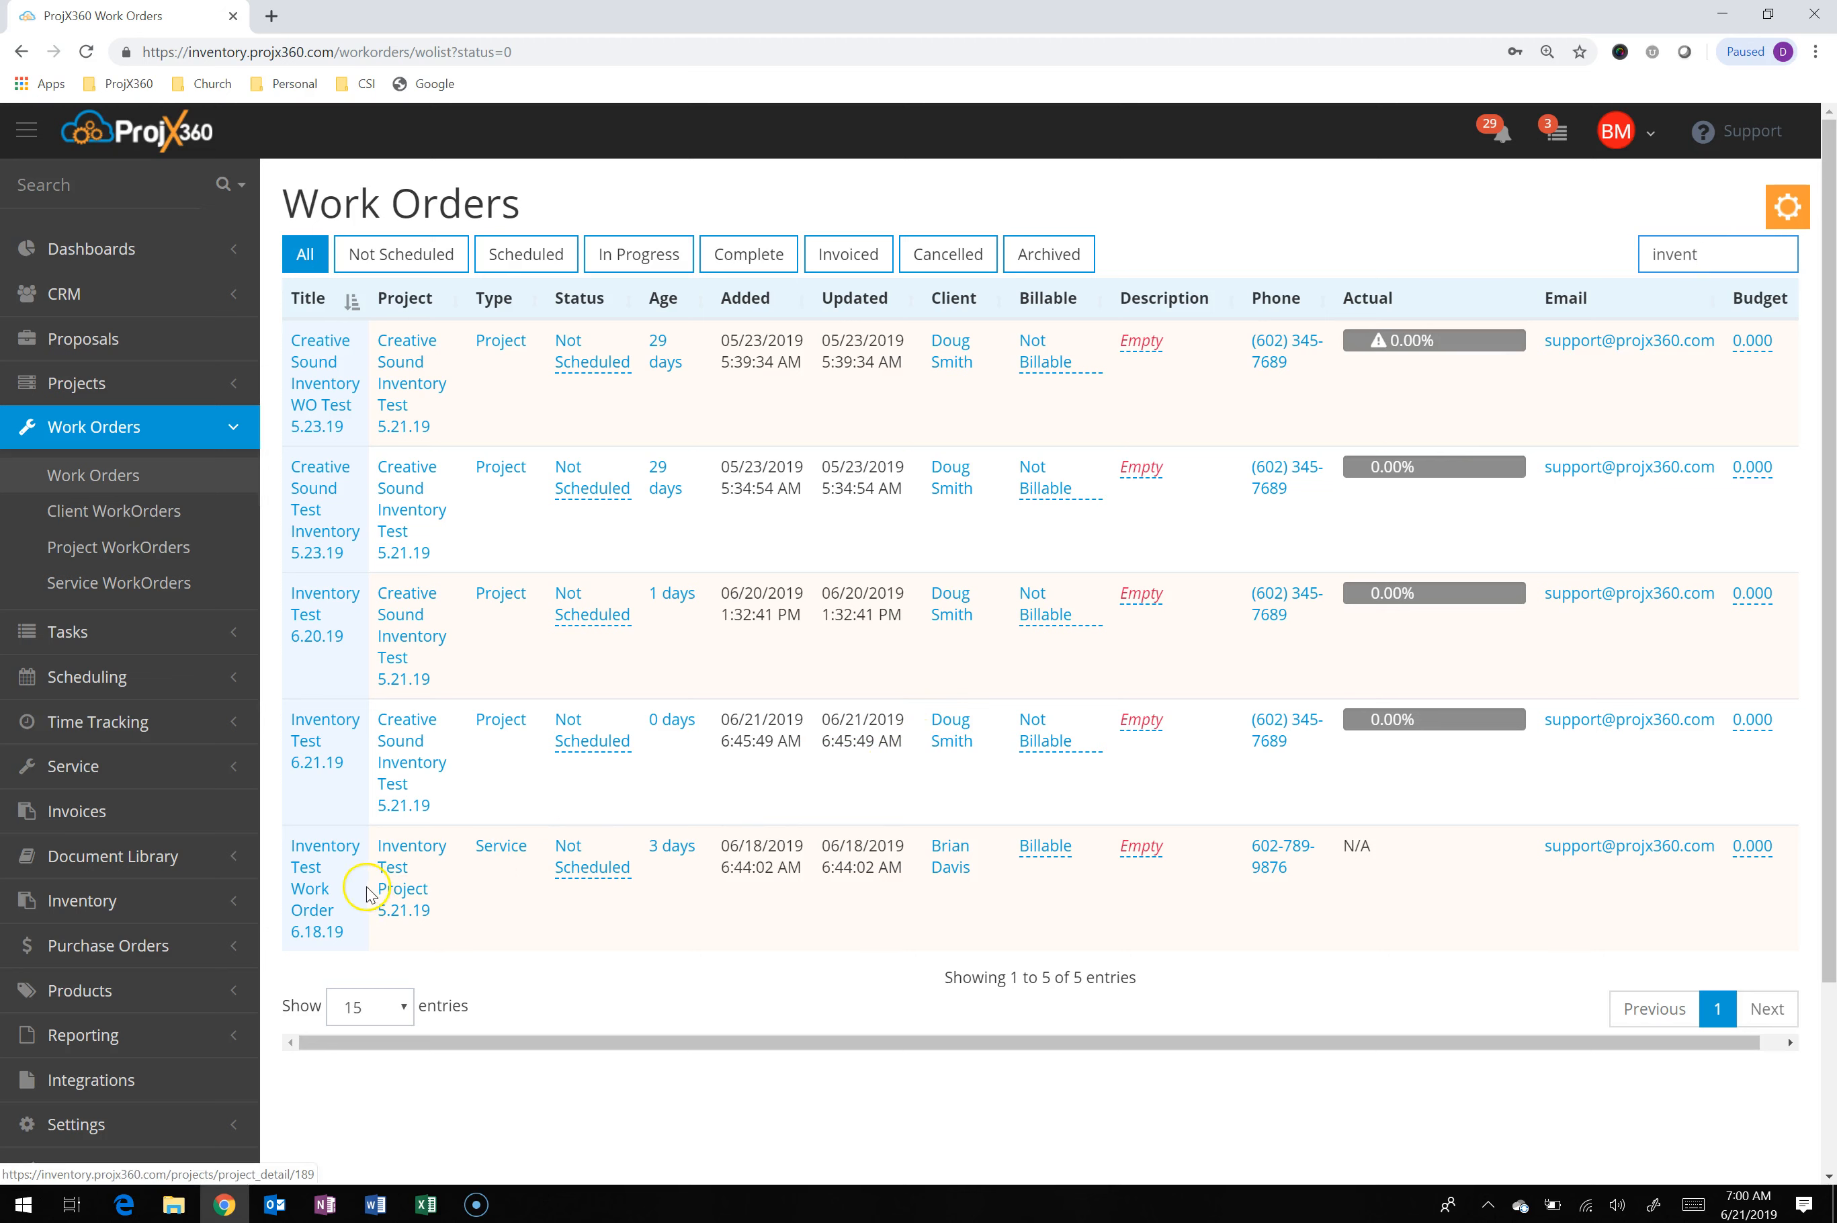
left_click(324, 751)
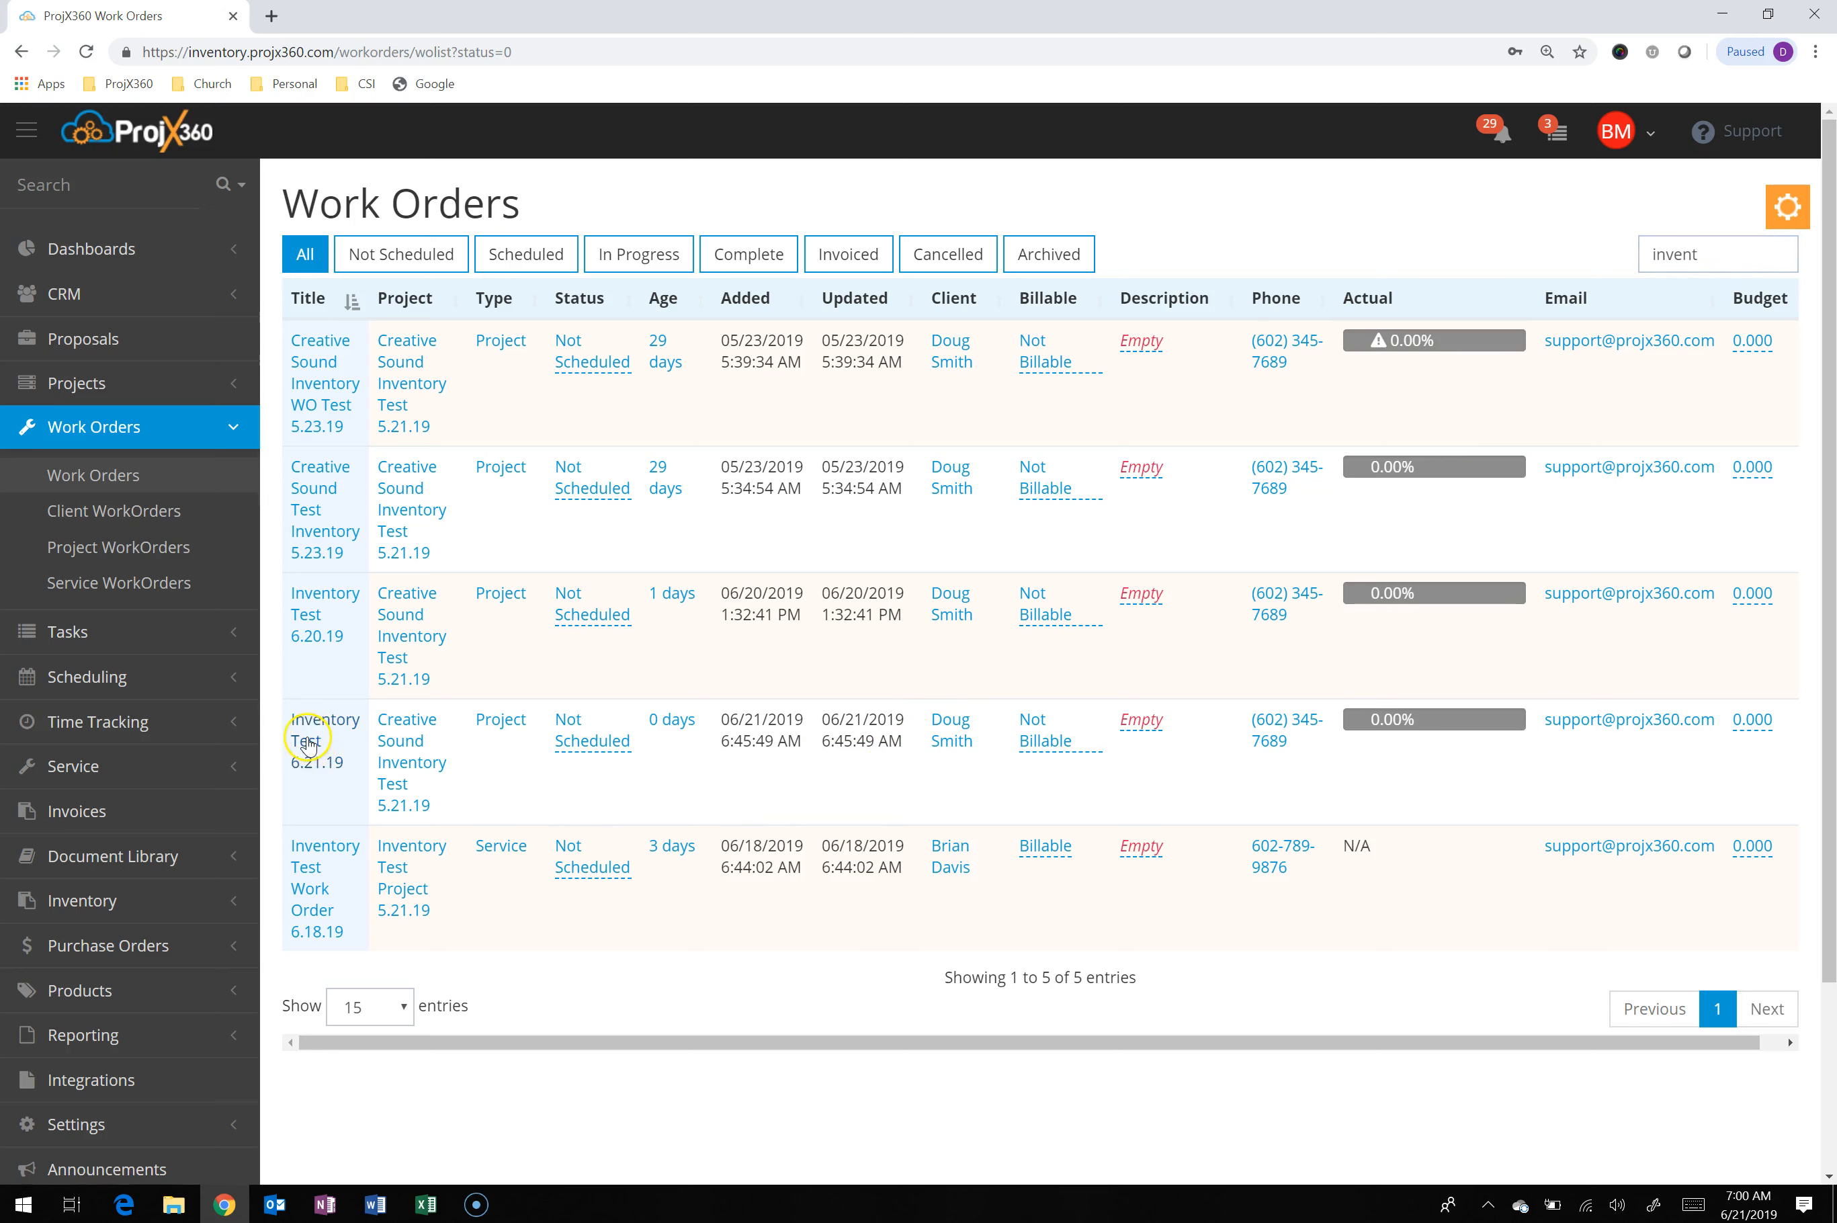
left_click(306, 736)
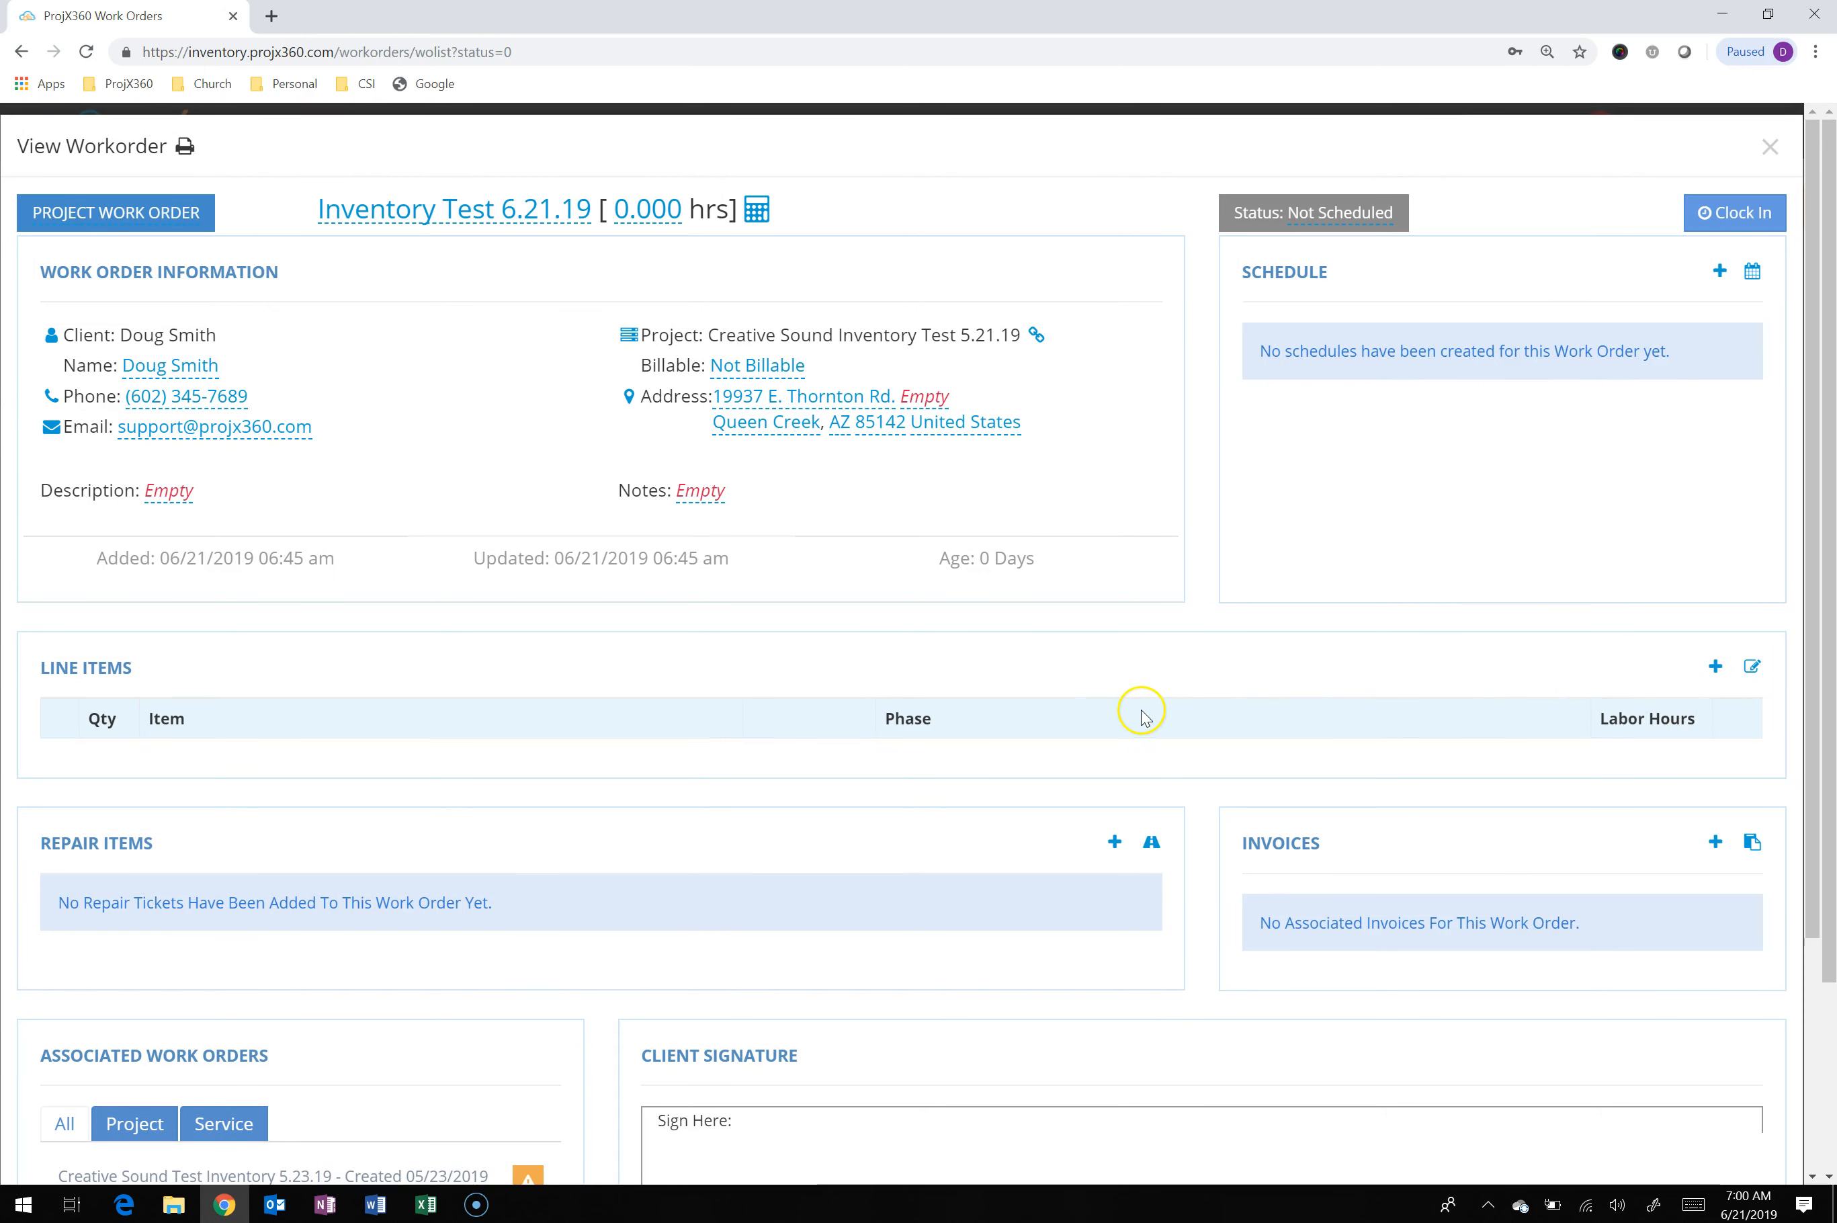
Add the products of Inventory Transfer "Transfer #23" as line items on the work order
left_click(1718, 666)
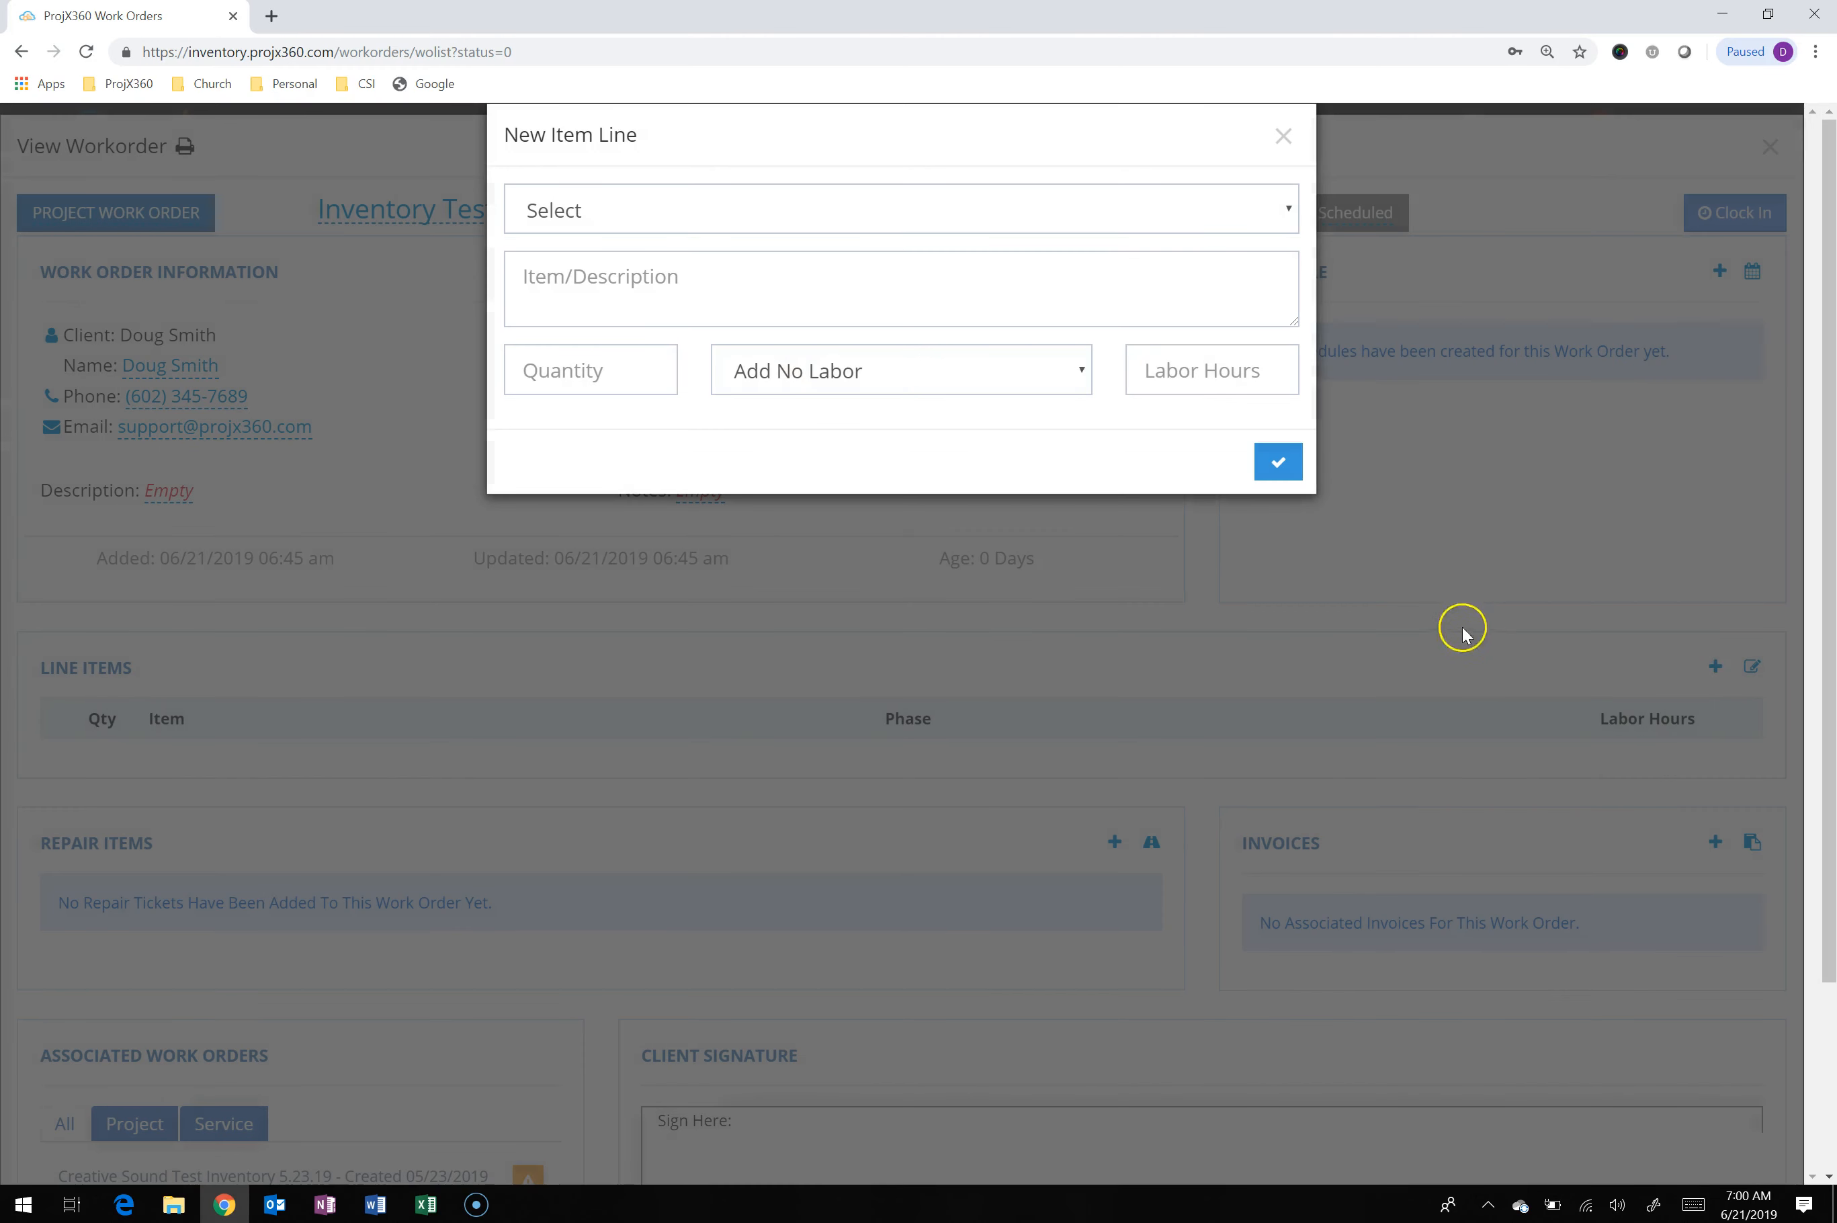
left_click(1059, 213)
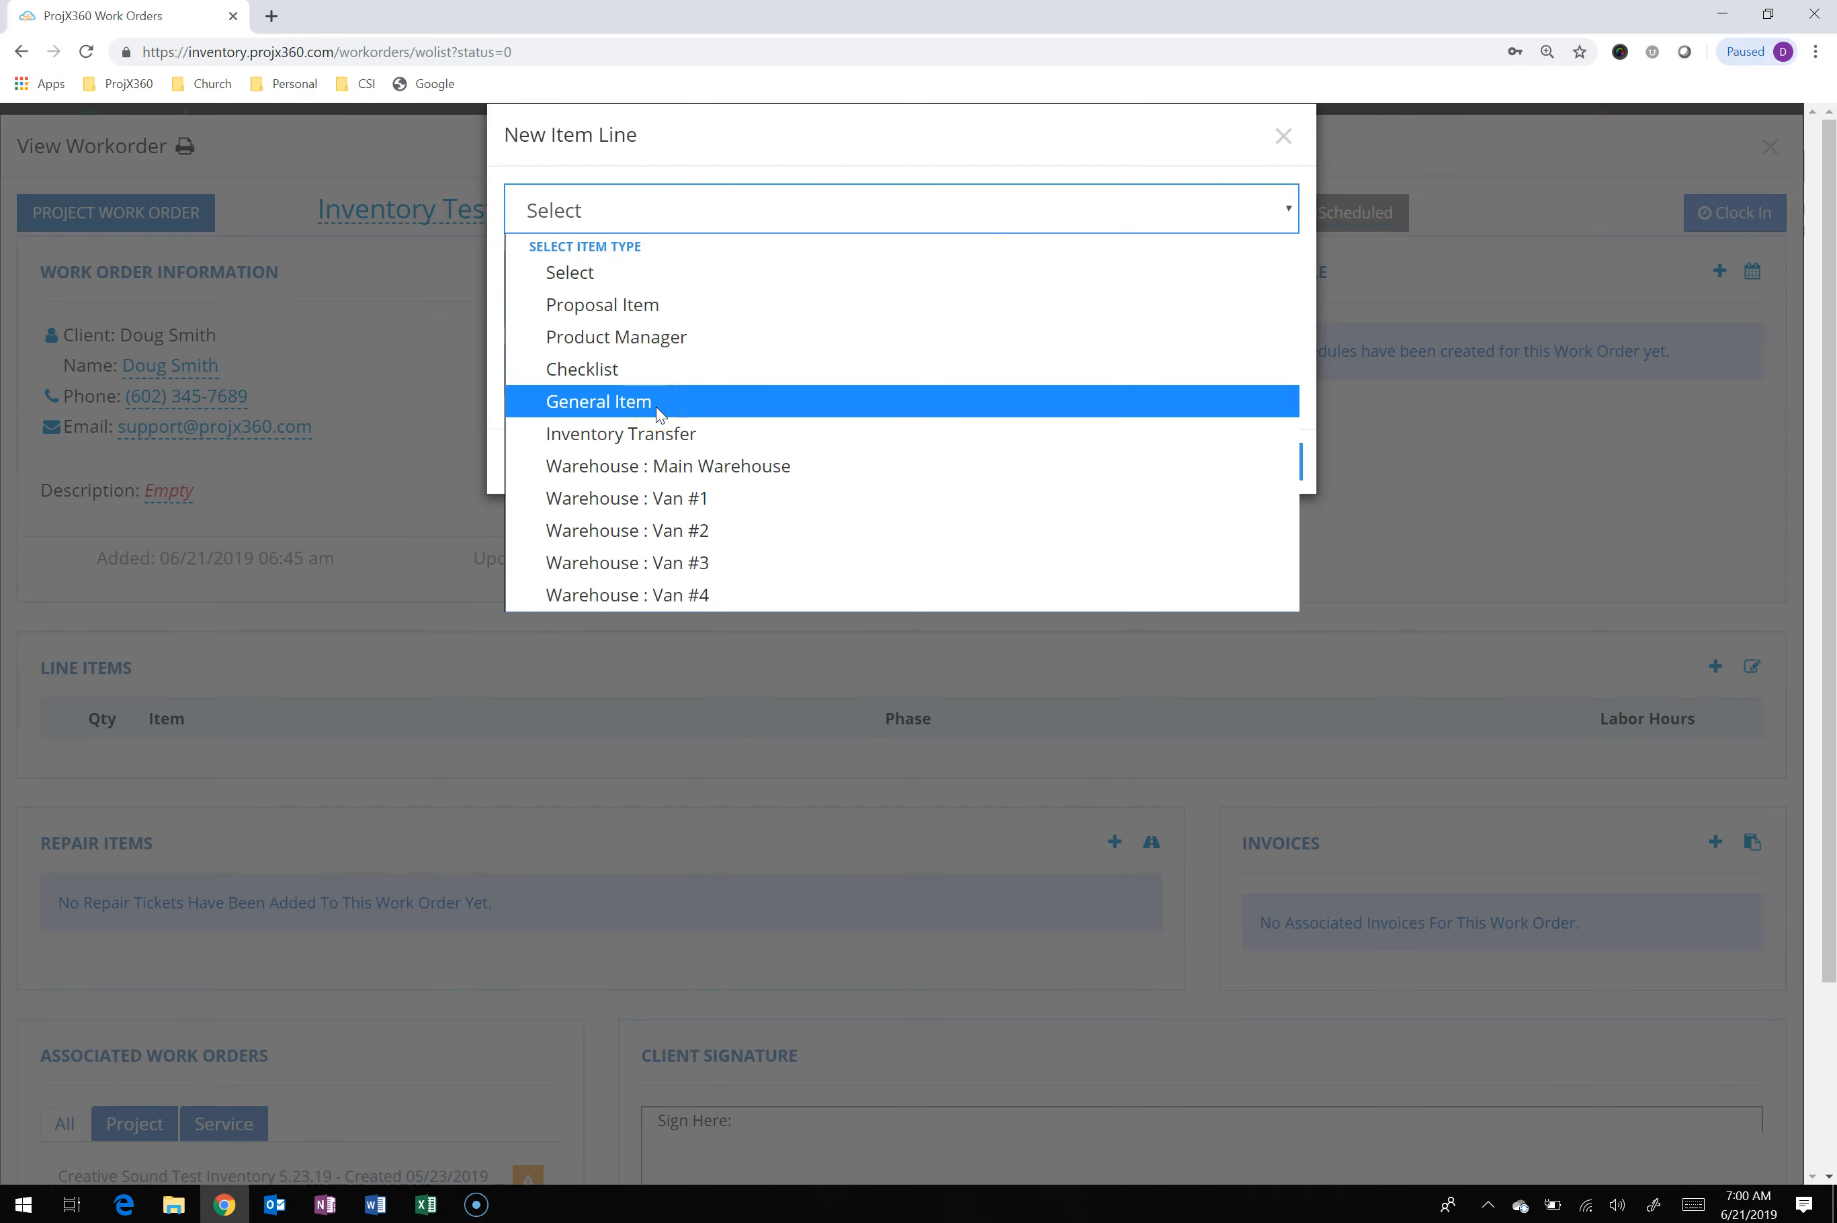
left_click(668, 441)
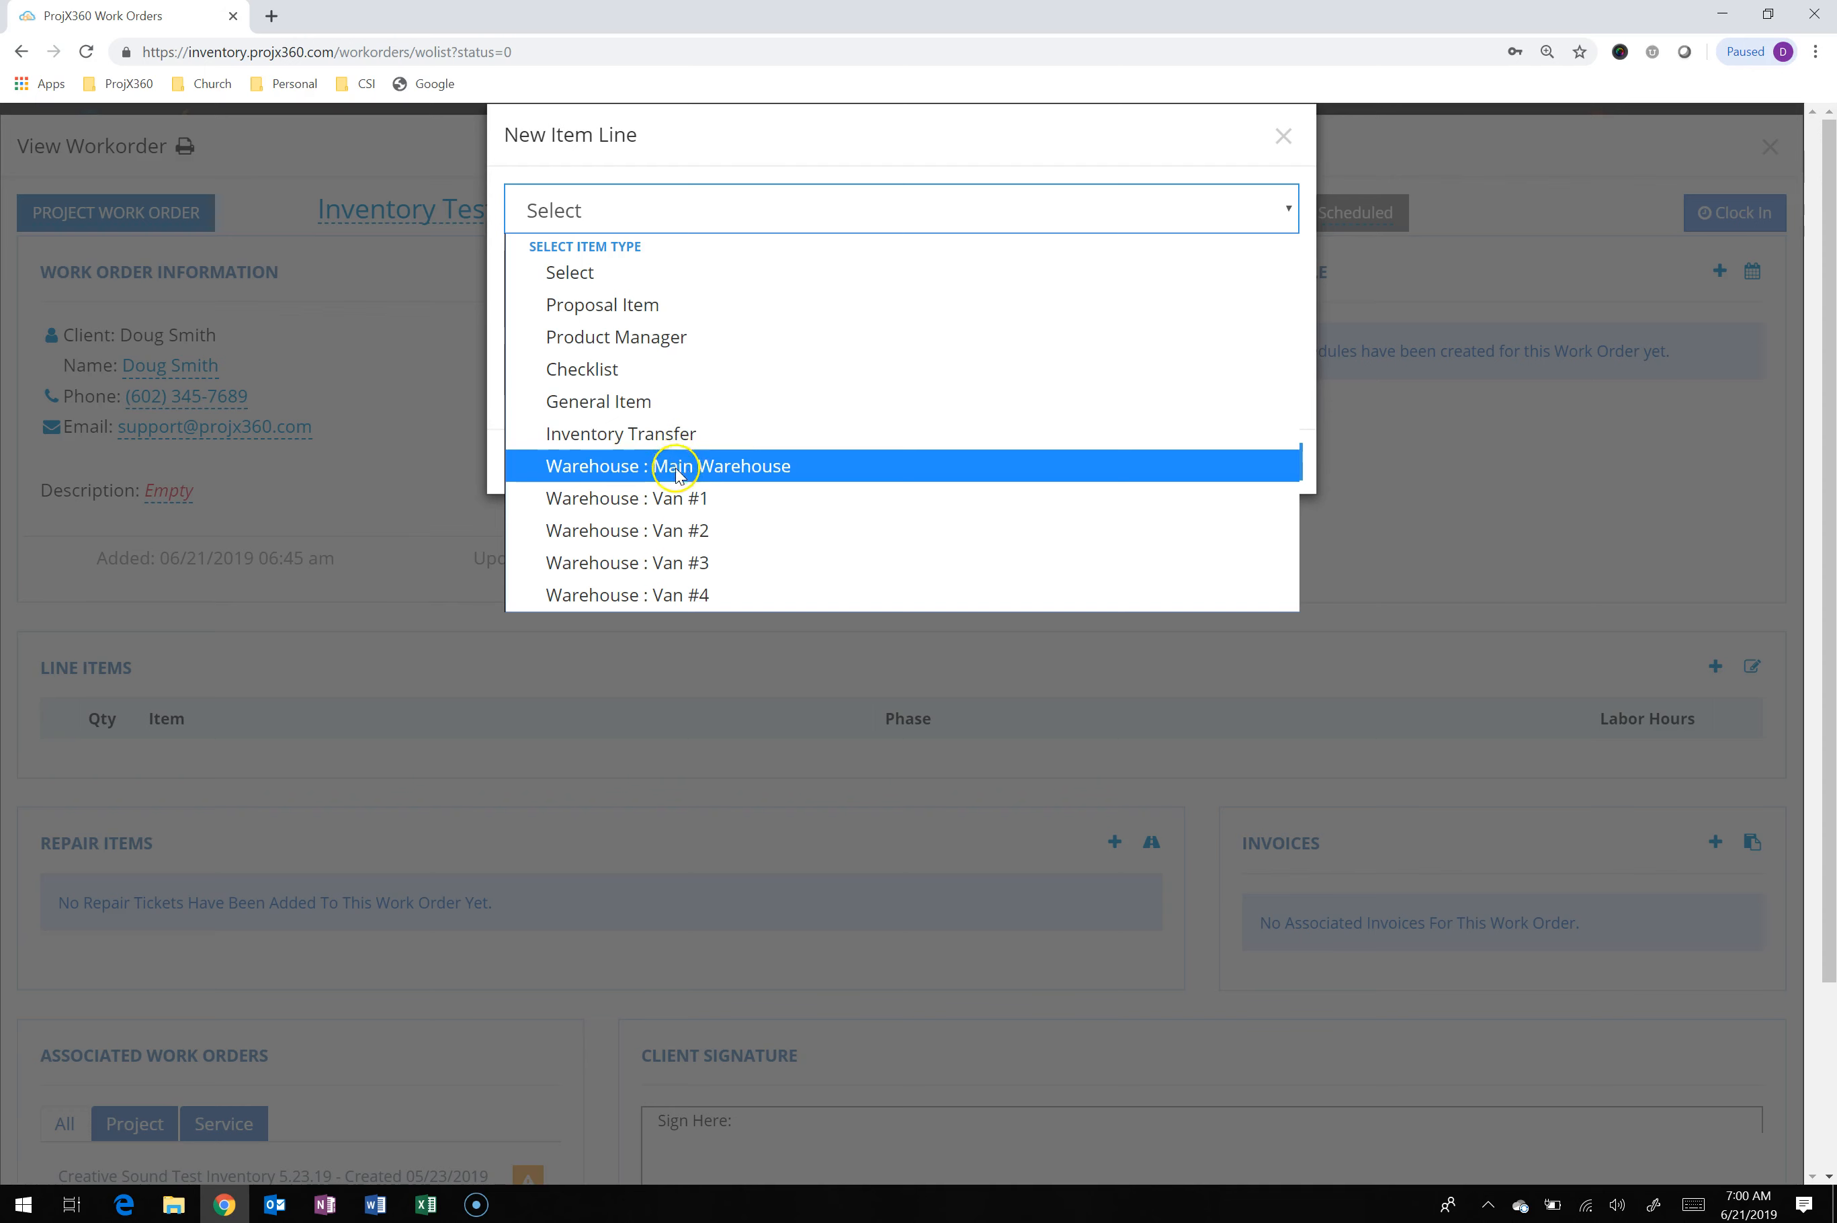
left_click(681, 593)
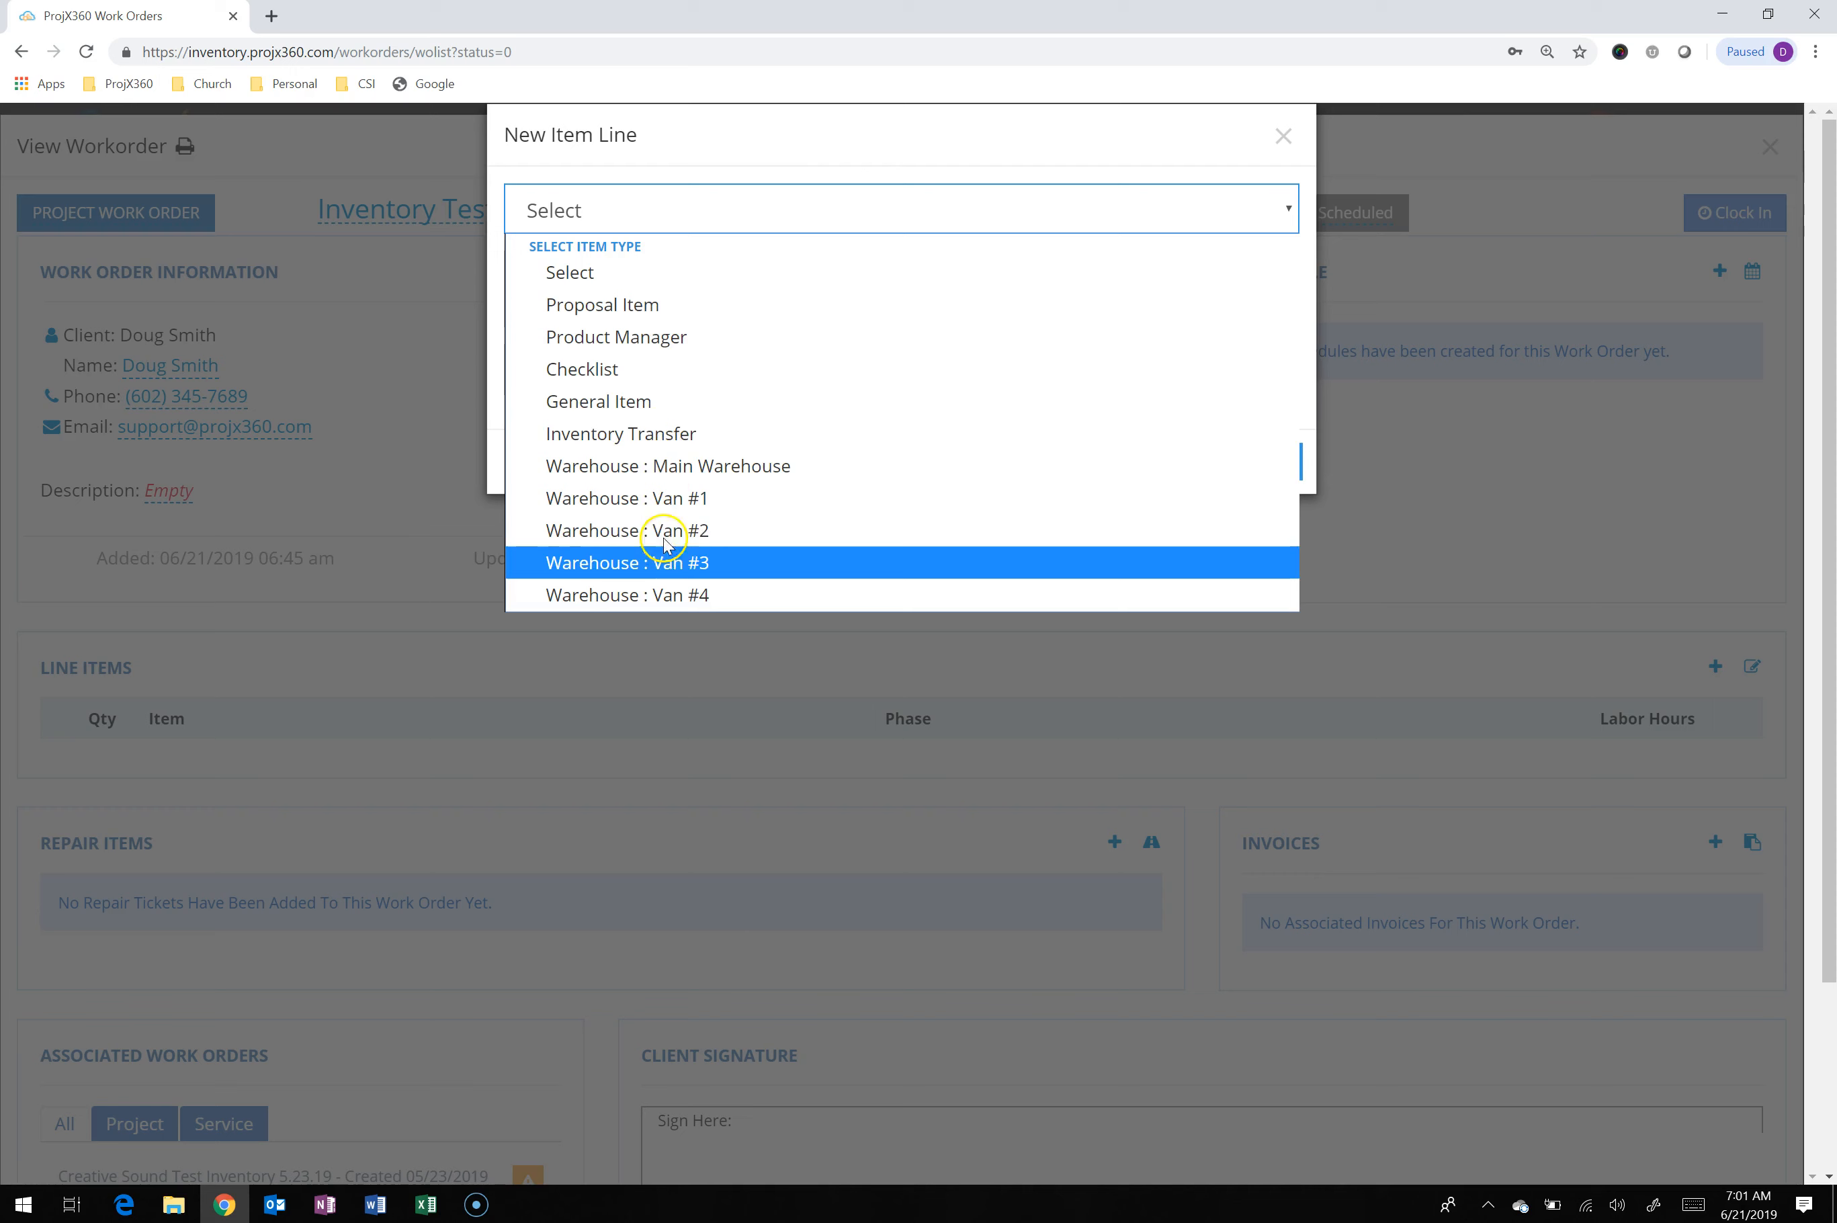
left_click(676, 436)
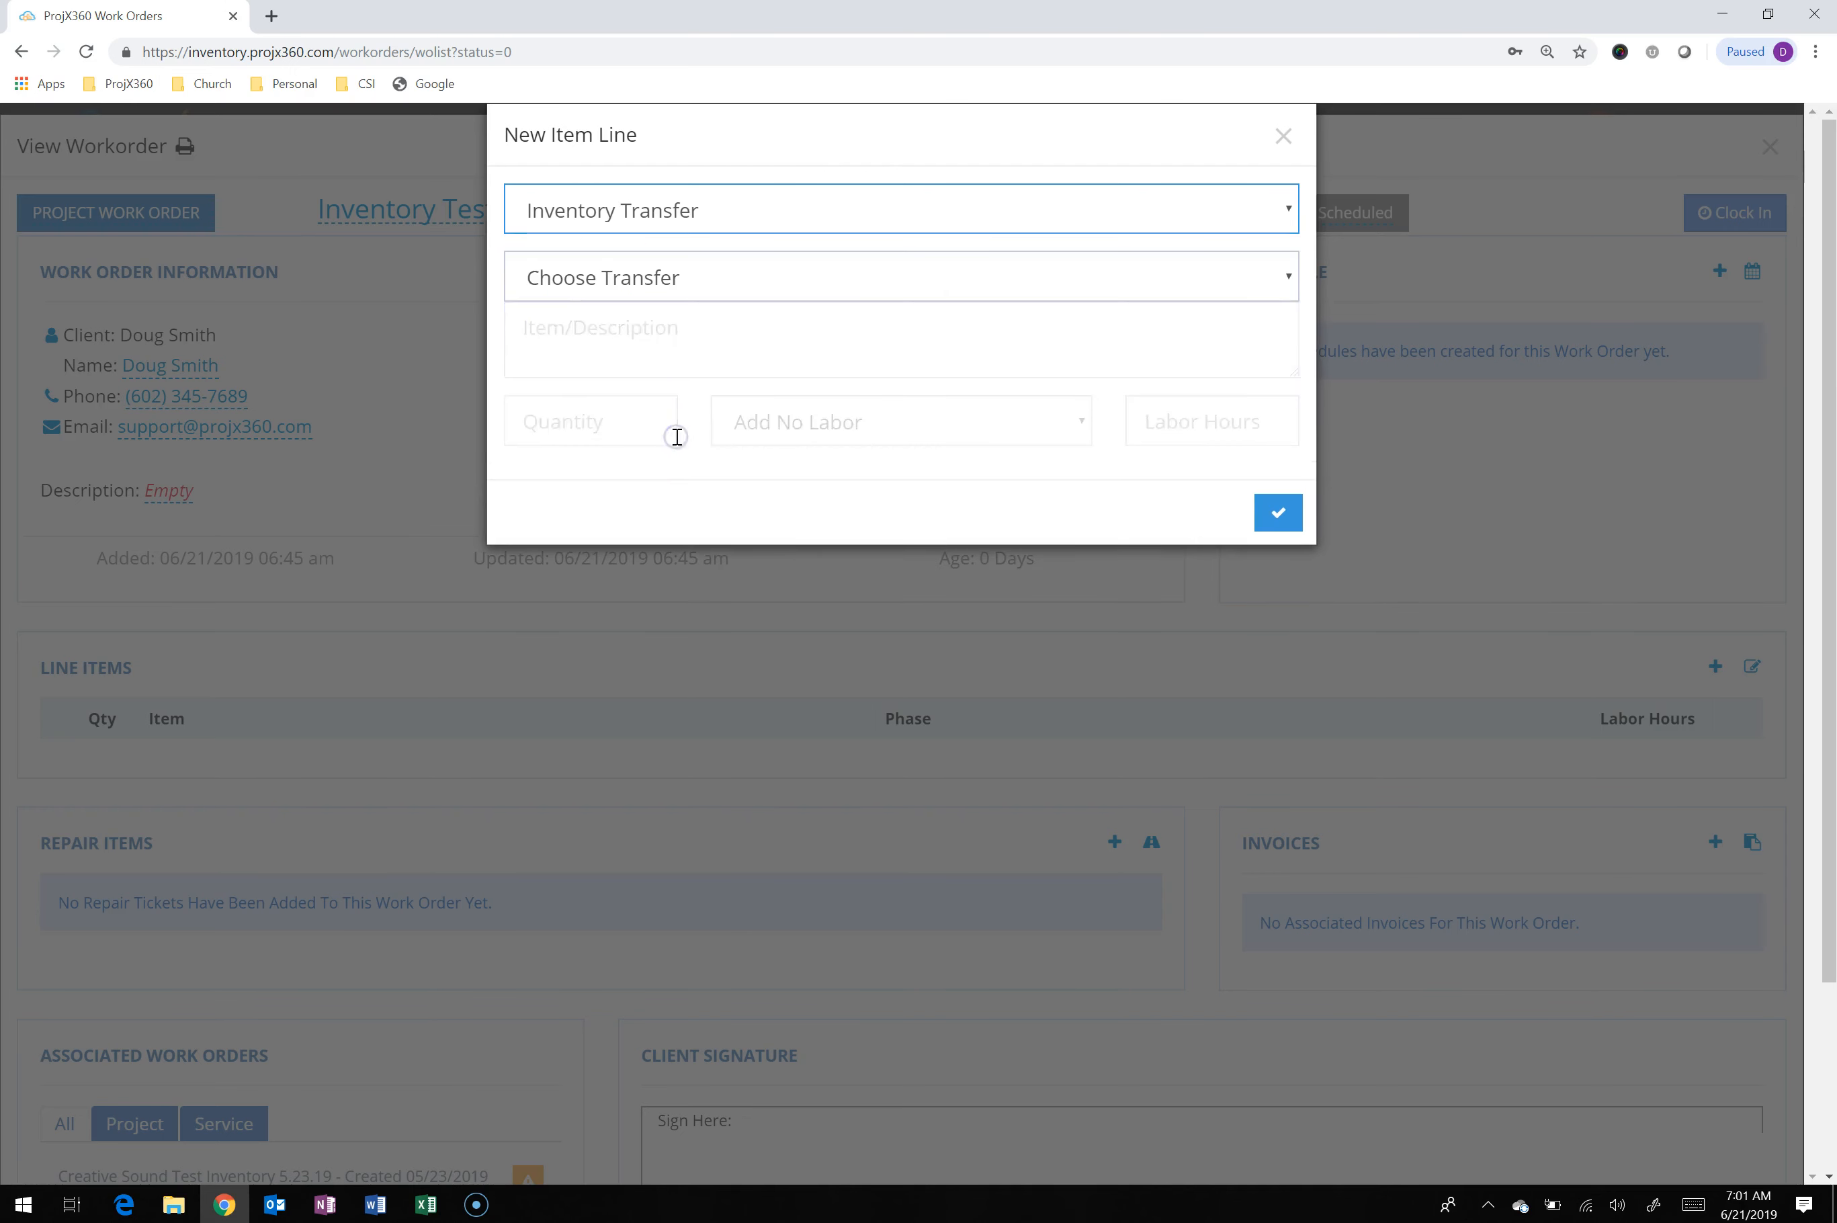
left_click(876, 280)
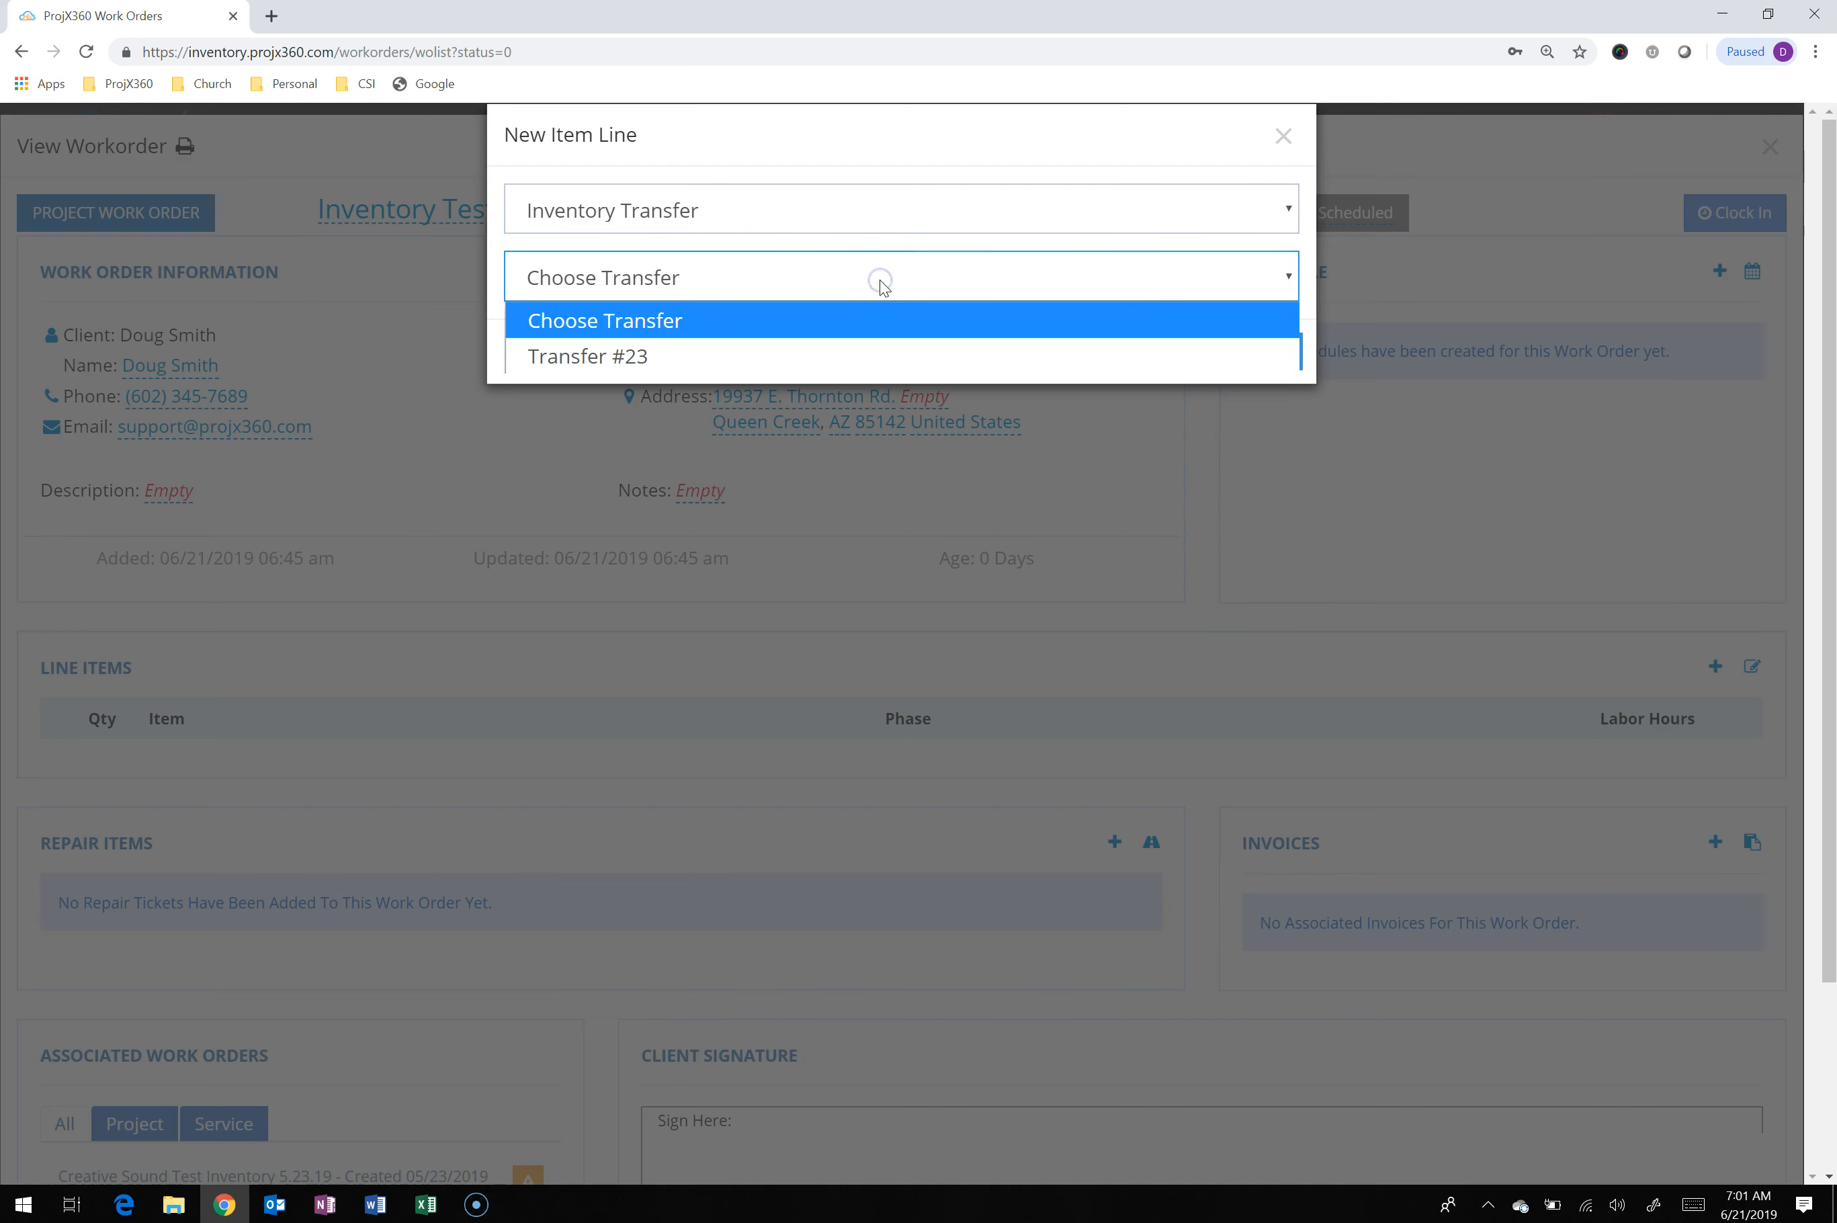
left_click(685, 353)
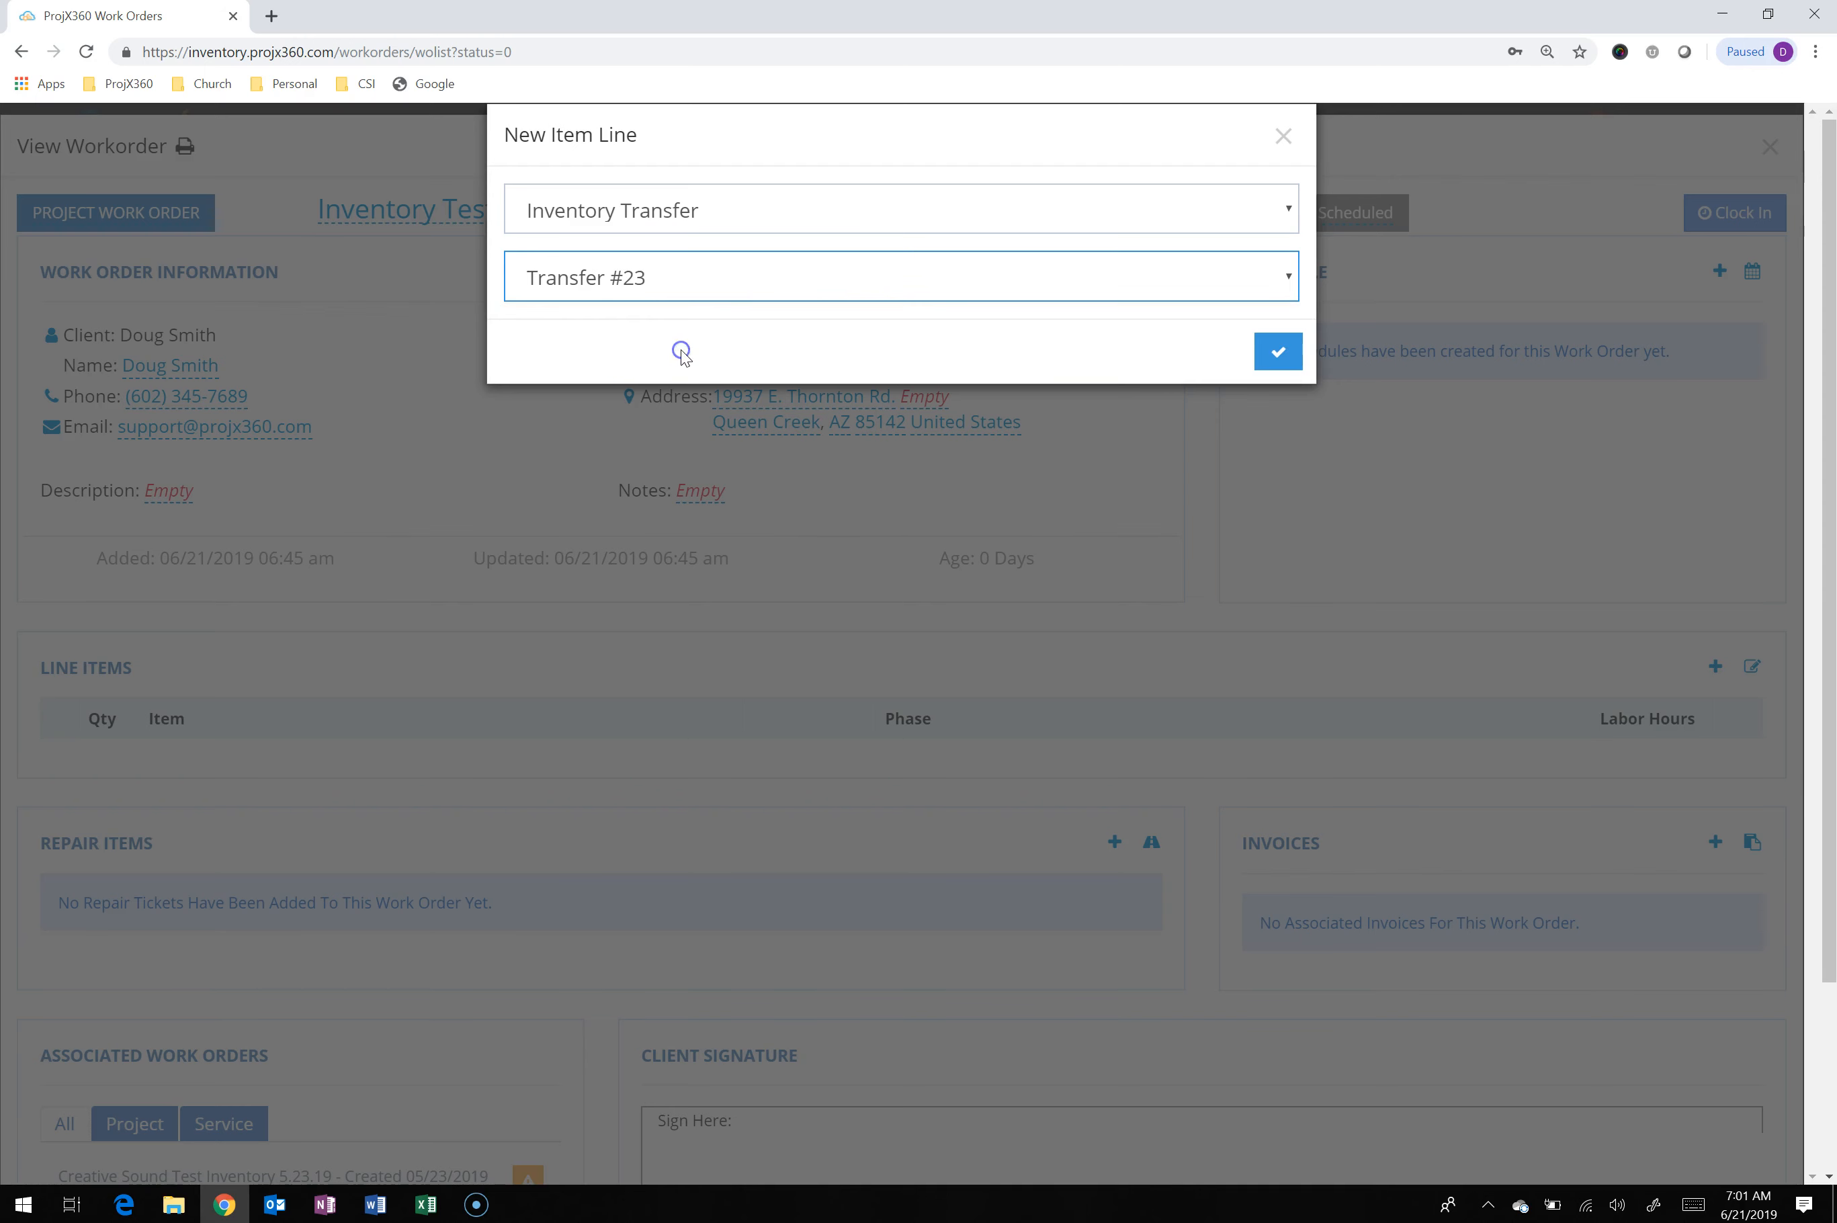
left_click(1275, 355)
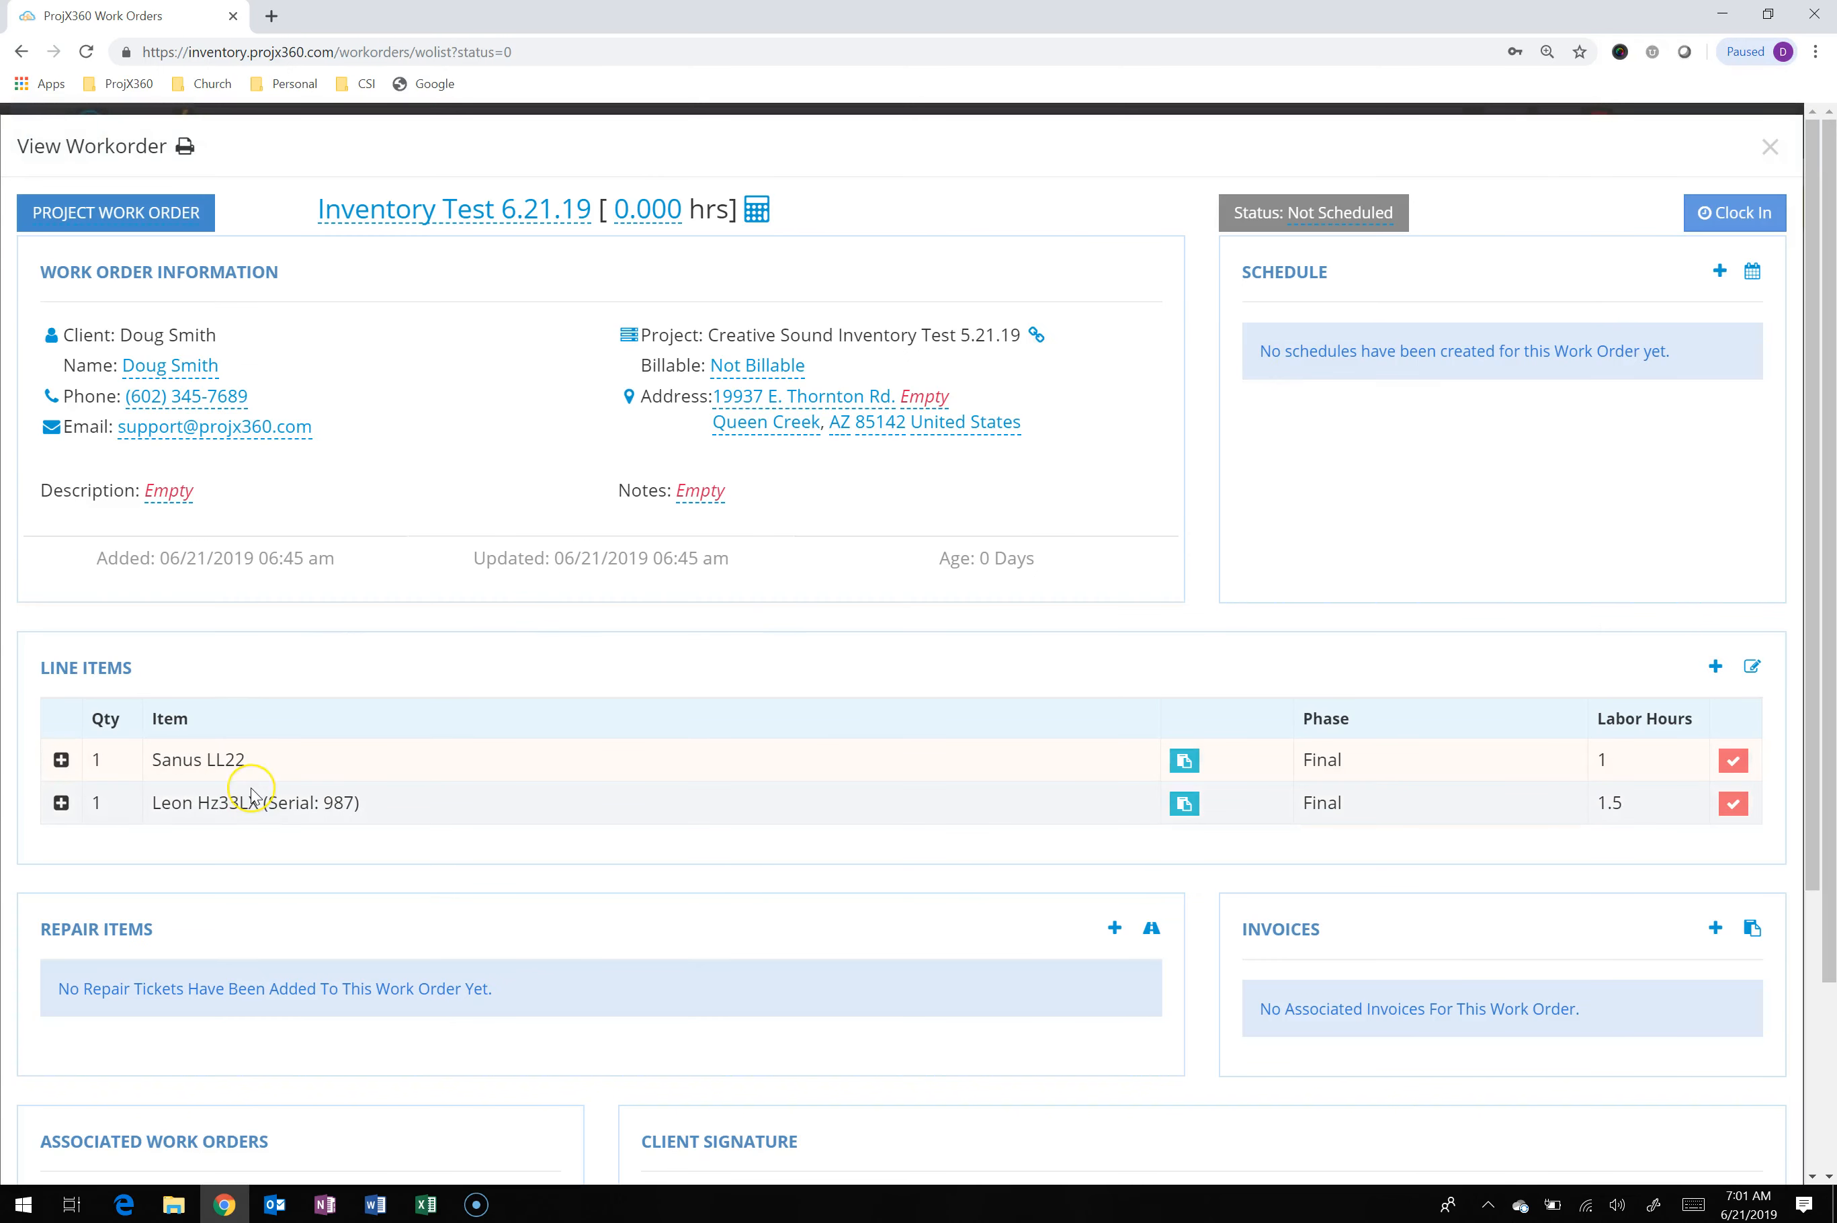
Mark the Sanus LL22 and Leon Hz33LX line items as installed at the client's location
left_click(406, 801)
left_click(1739, 763)
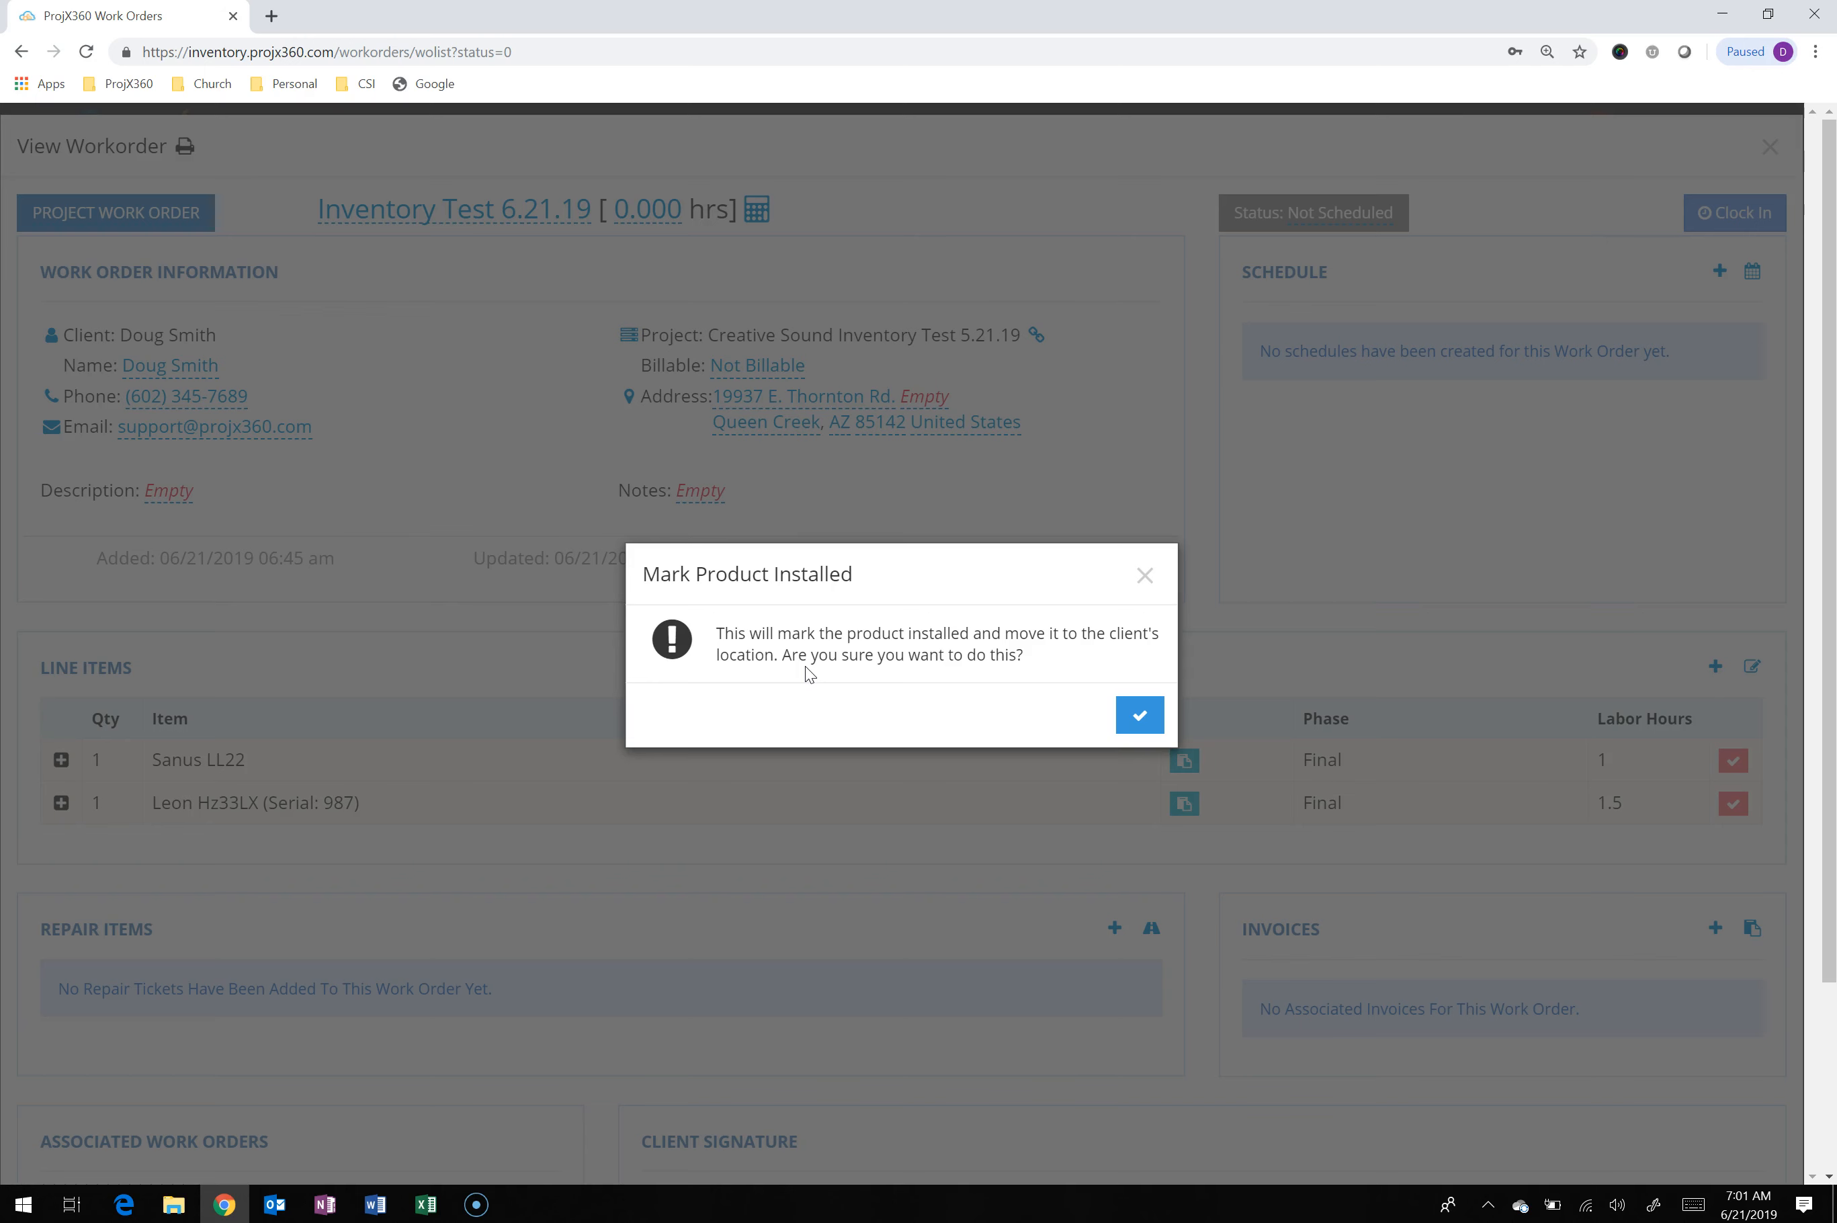
left_click(1127, 723)
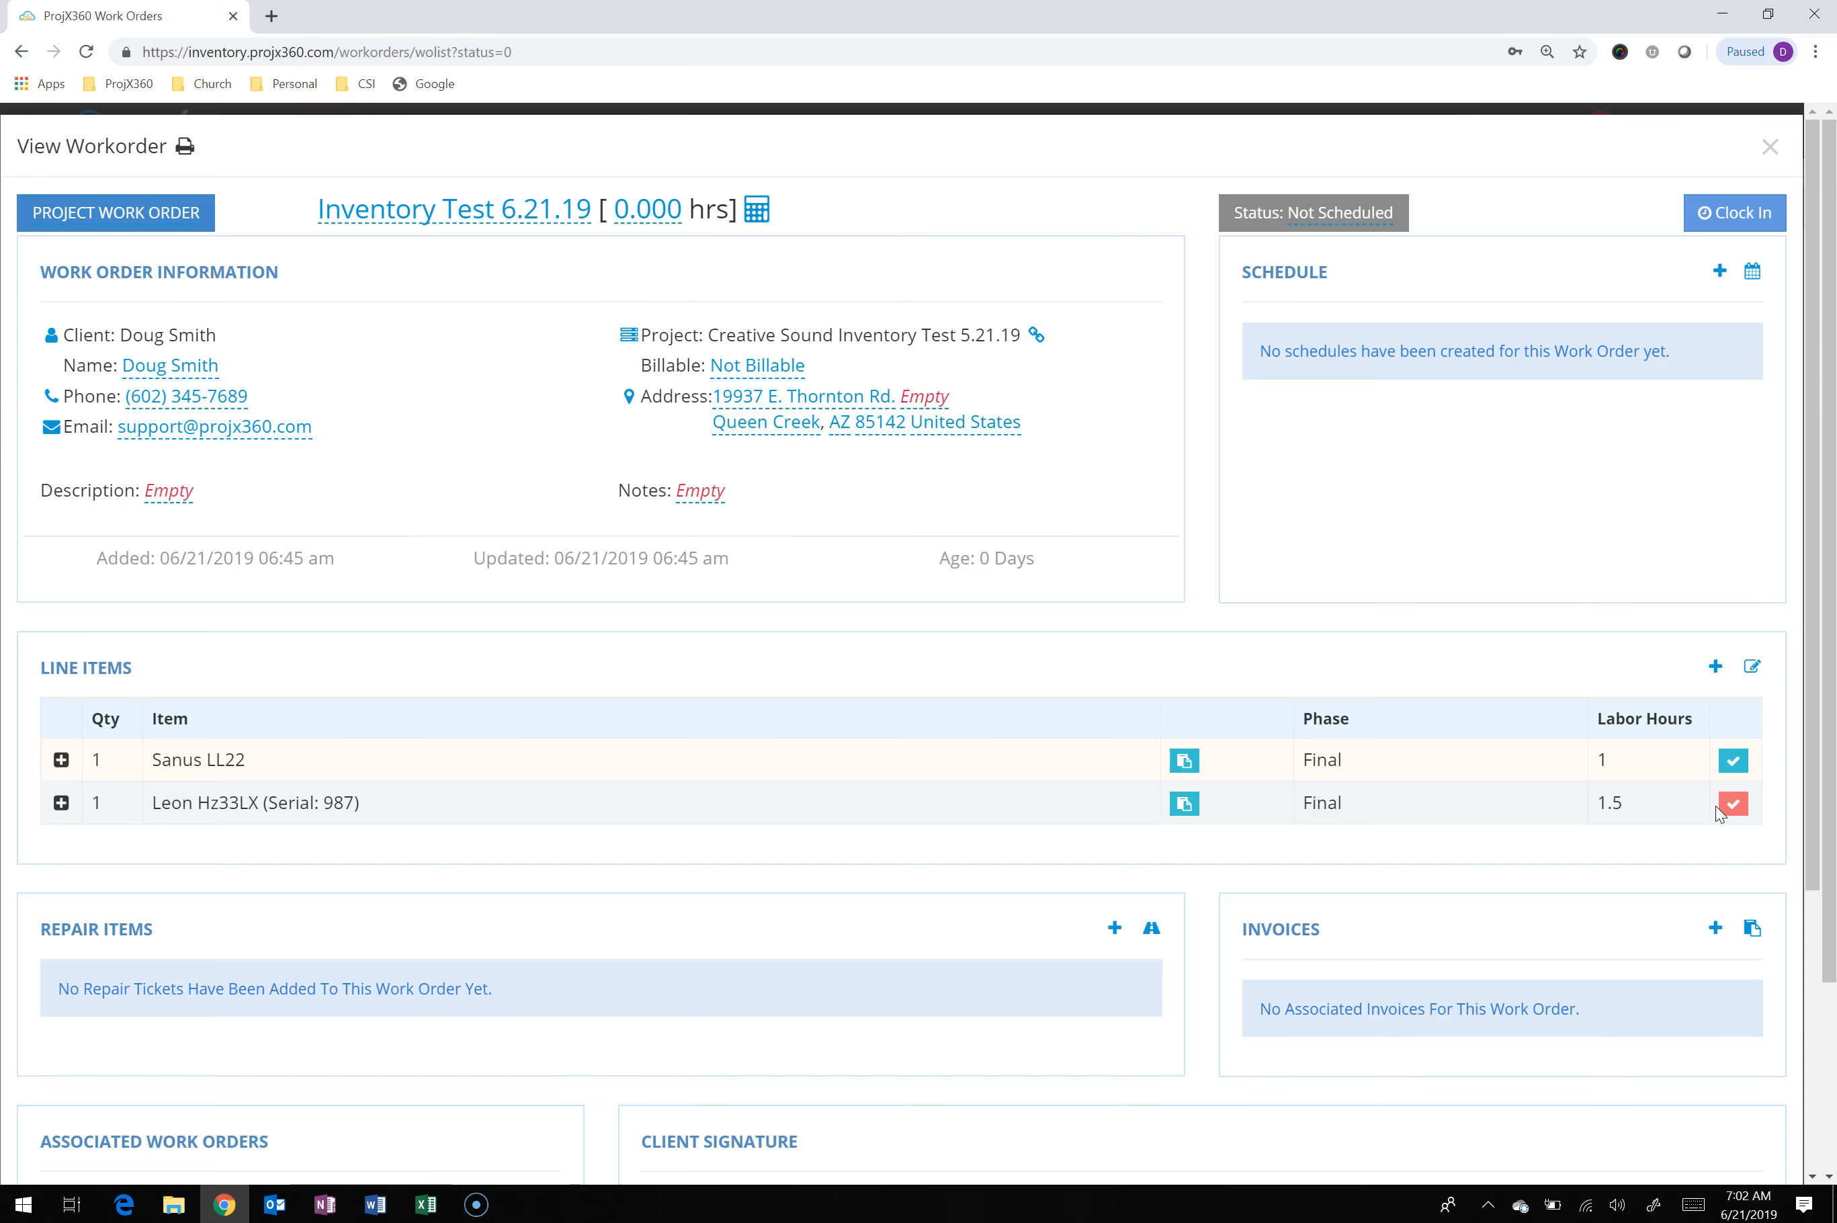
left_click(1730, 814)
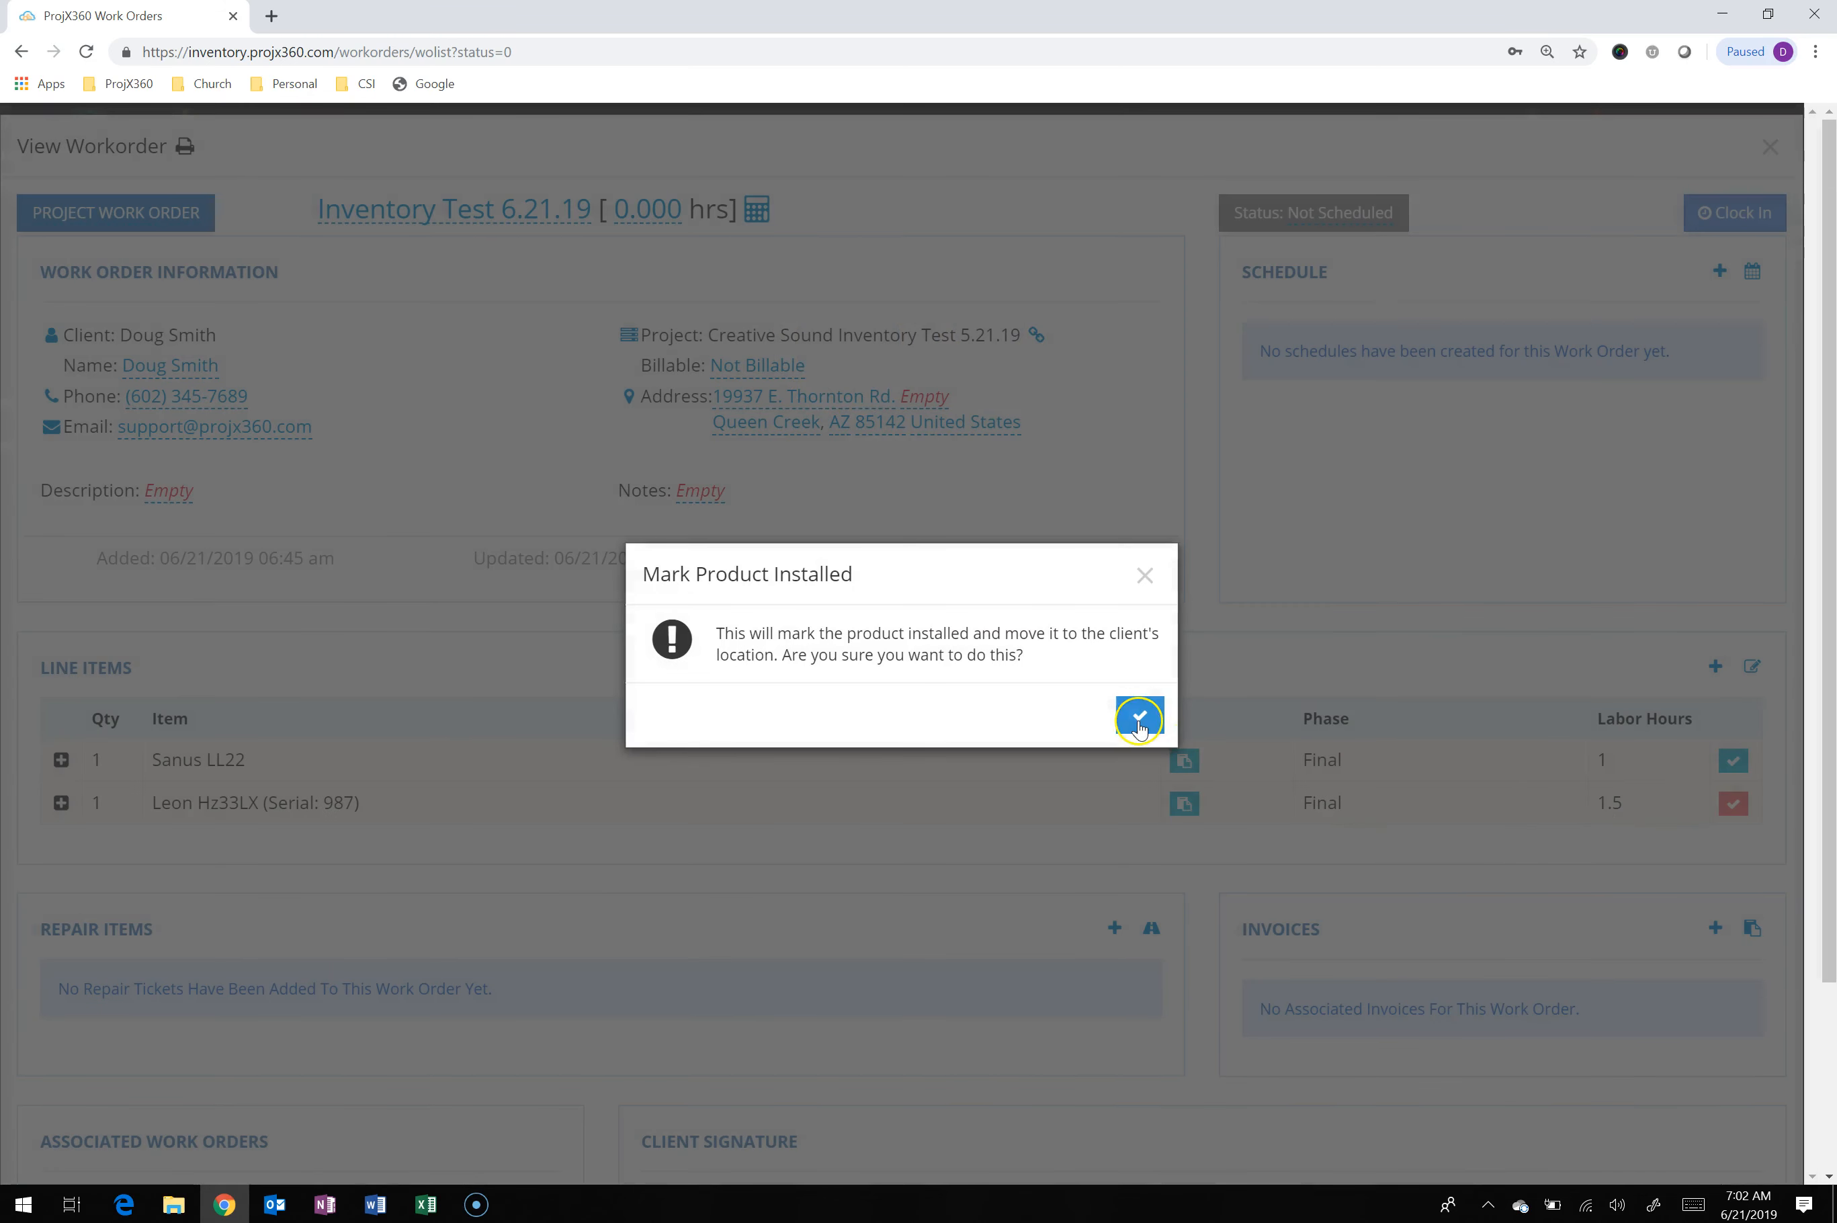
left_click(1139, 719)
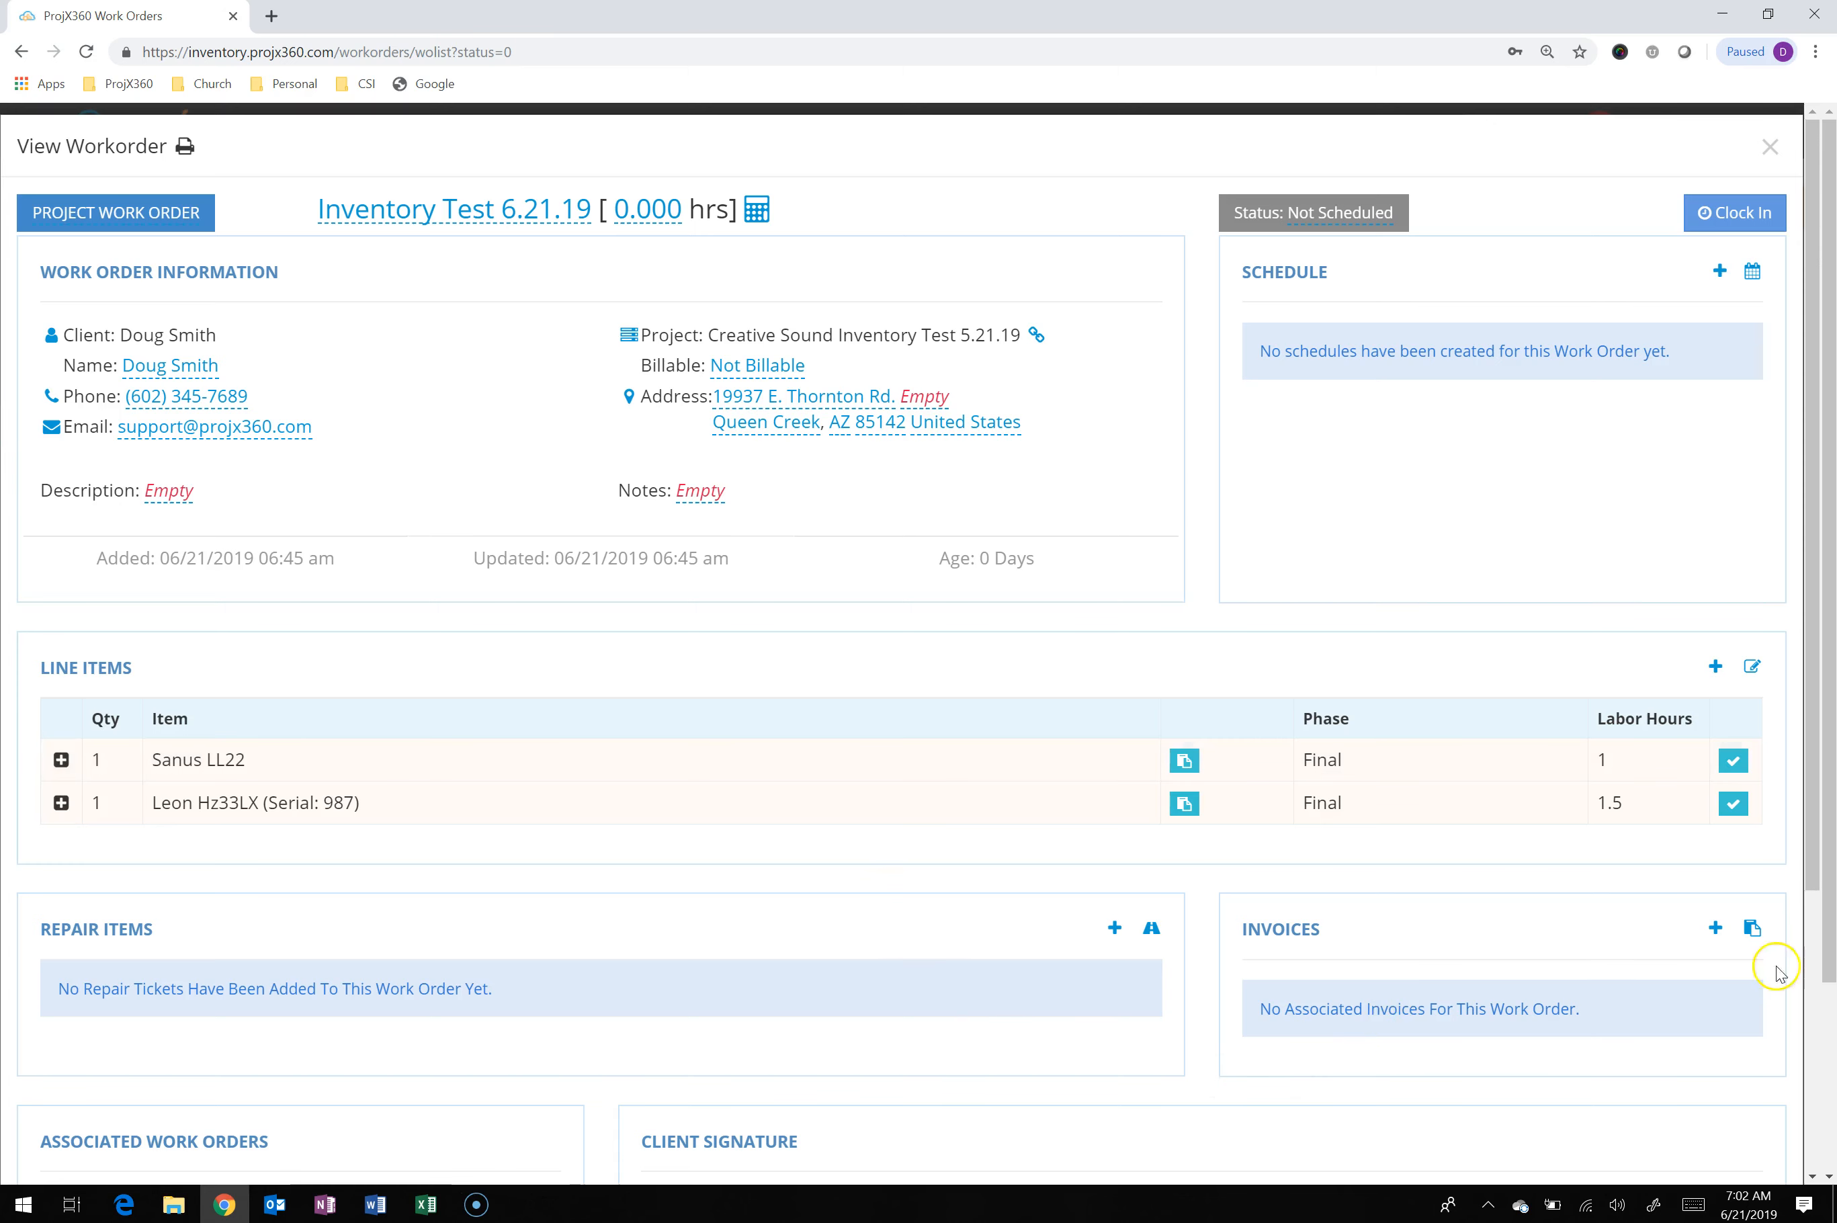
Create an invoice for the work order and begin a new Work Order line sourced from Inventory Test 6.21.19
left_click(1715, 927)
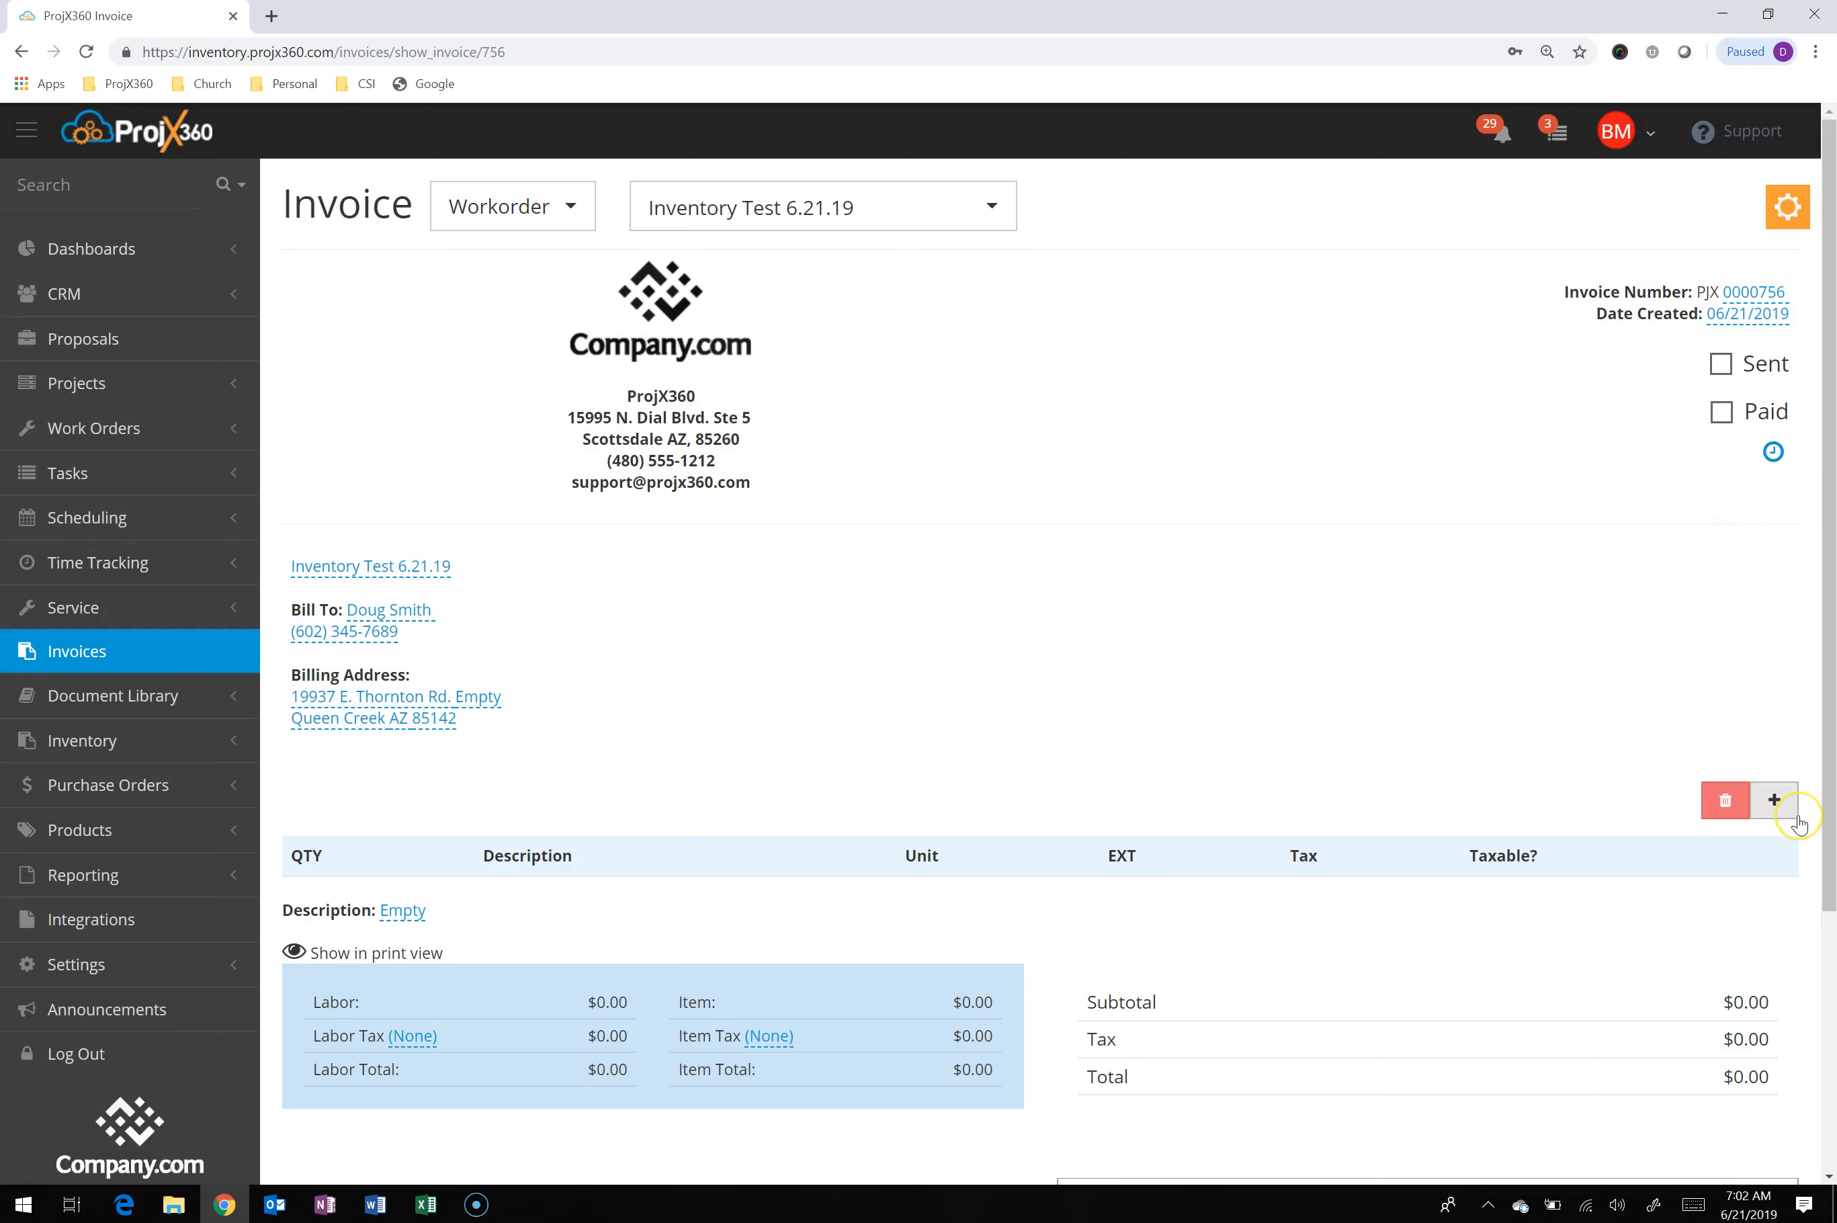
left_click(1775, 806)
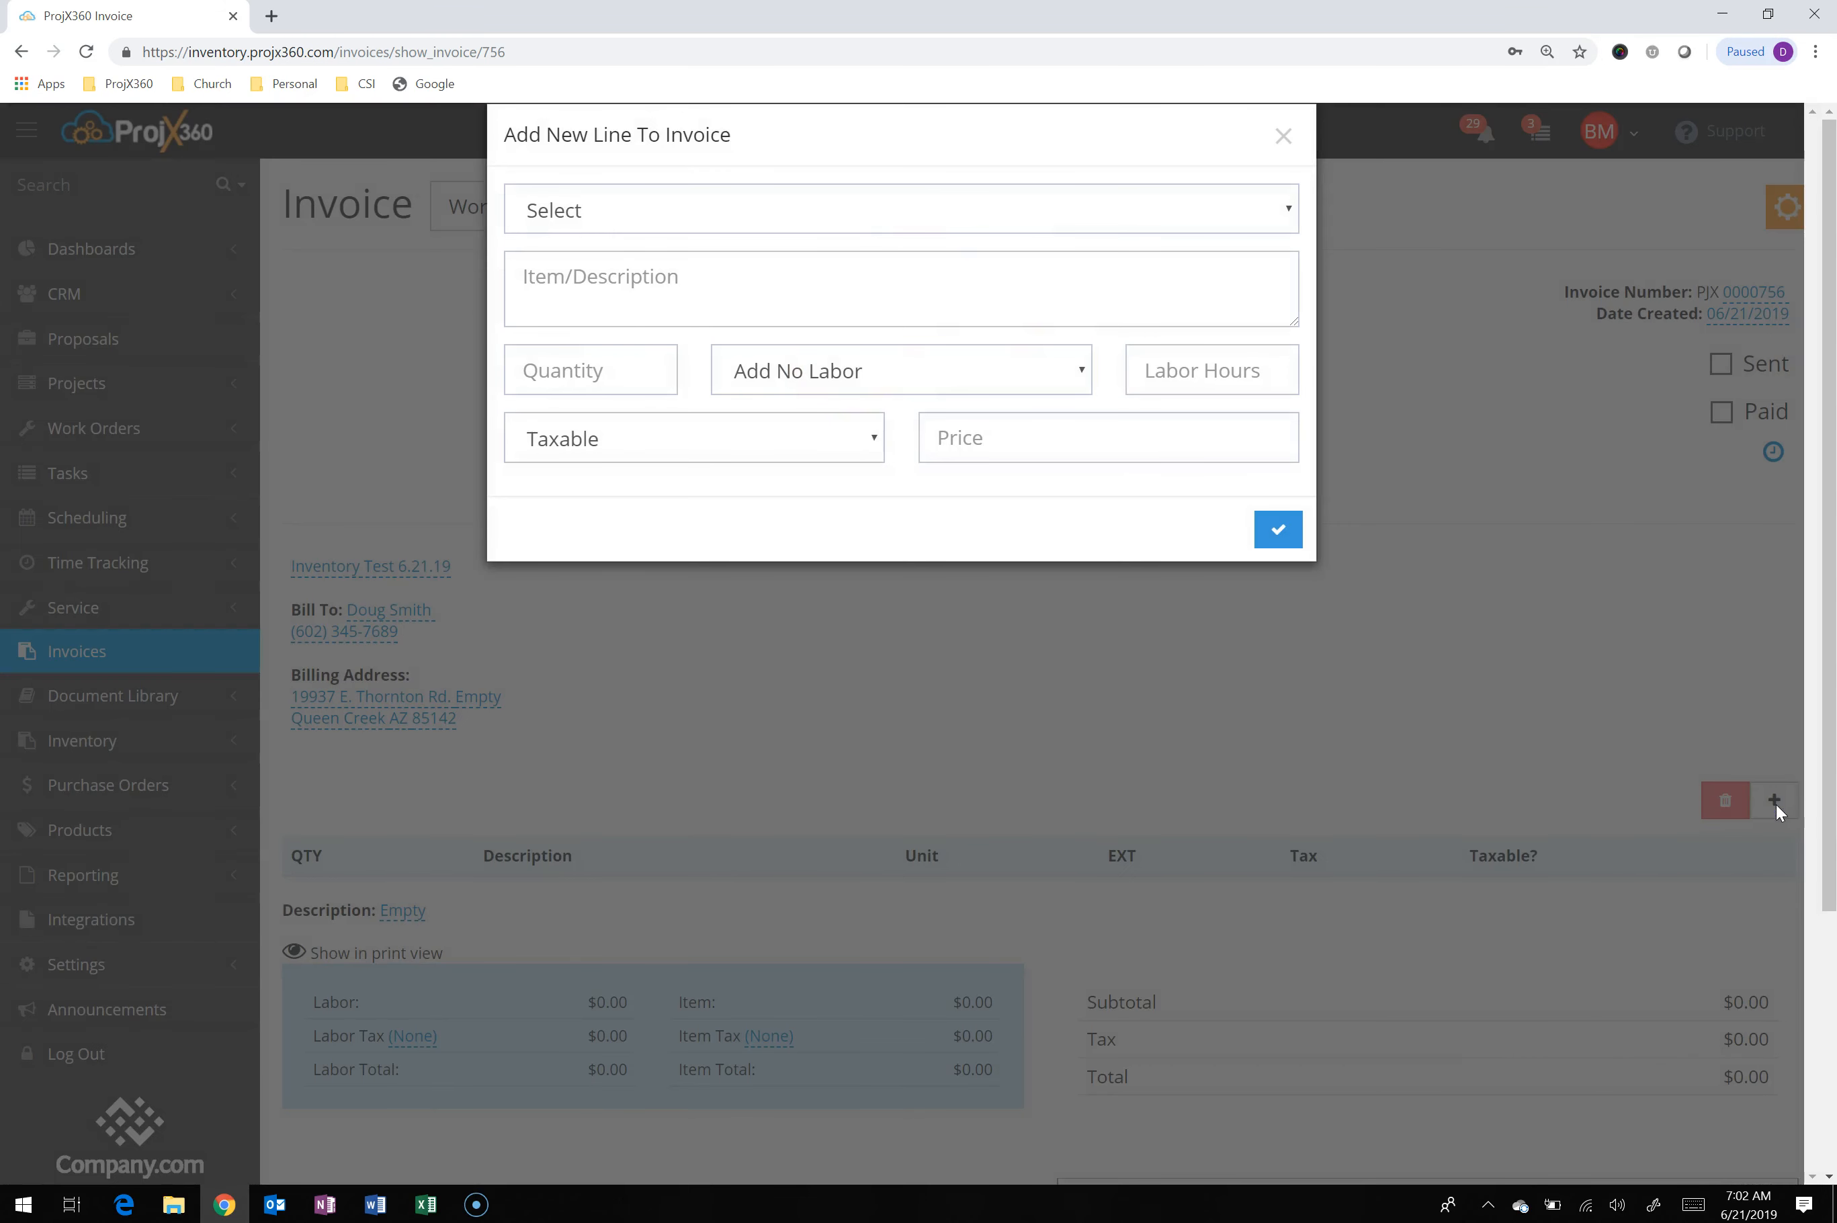
left_click(1131, 204)
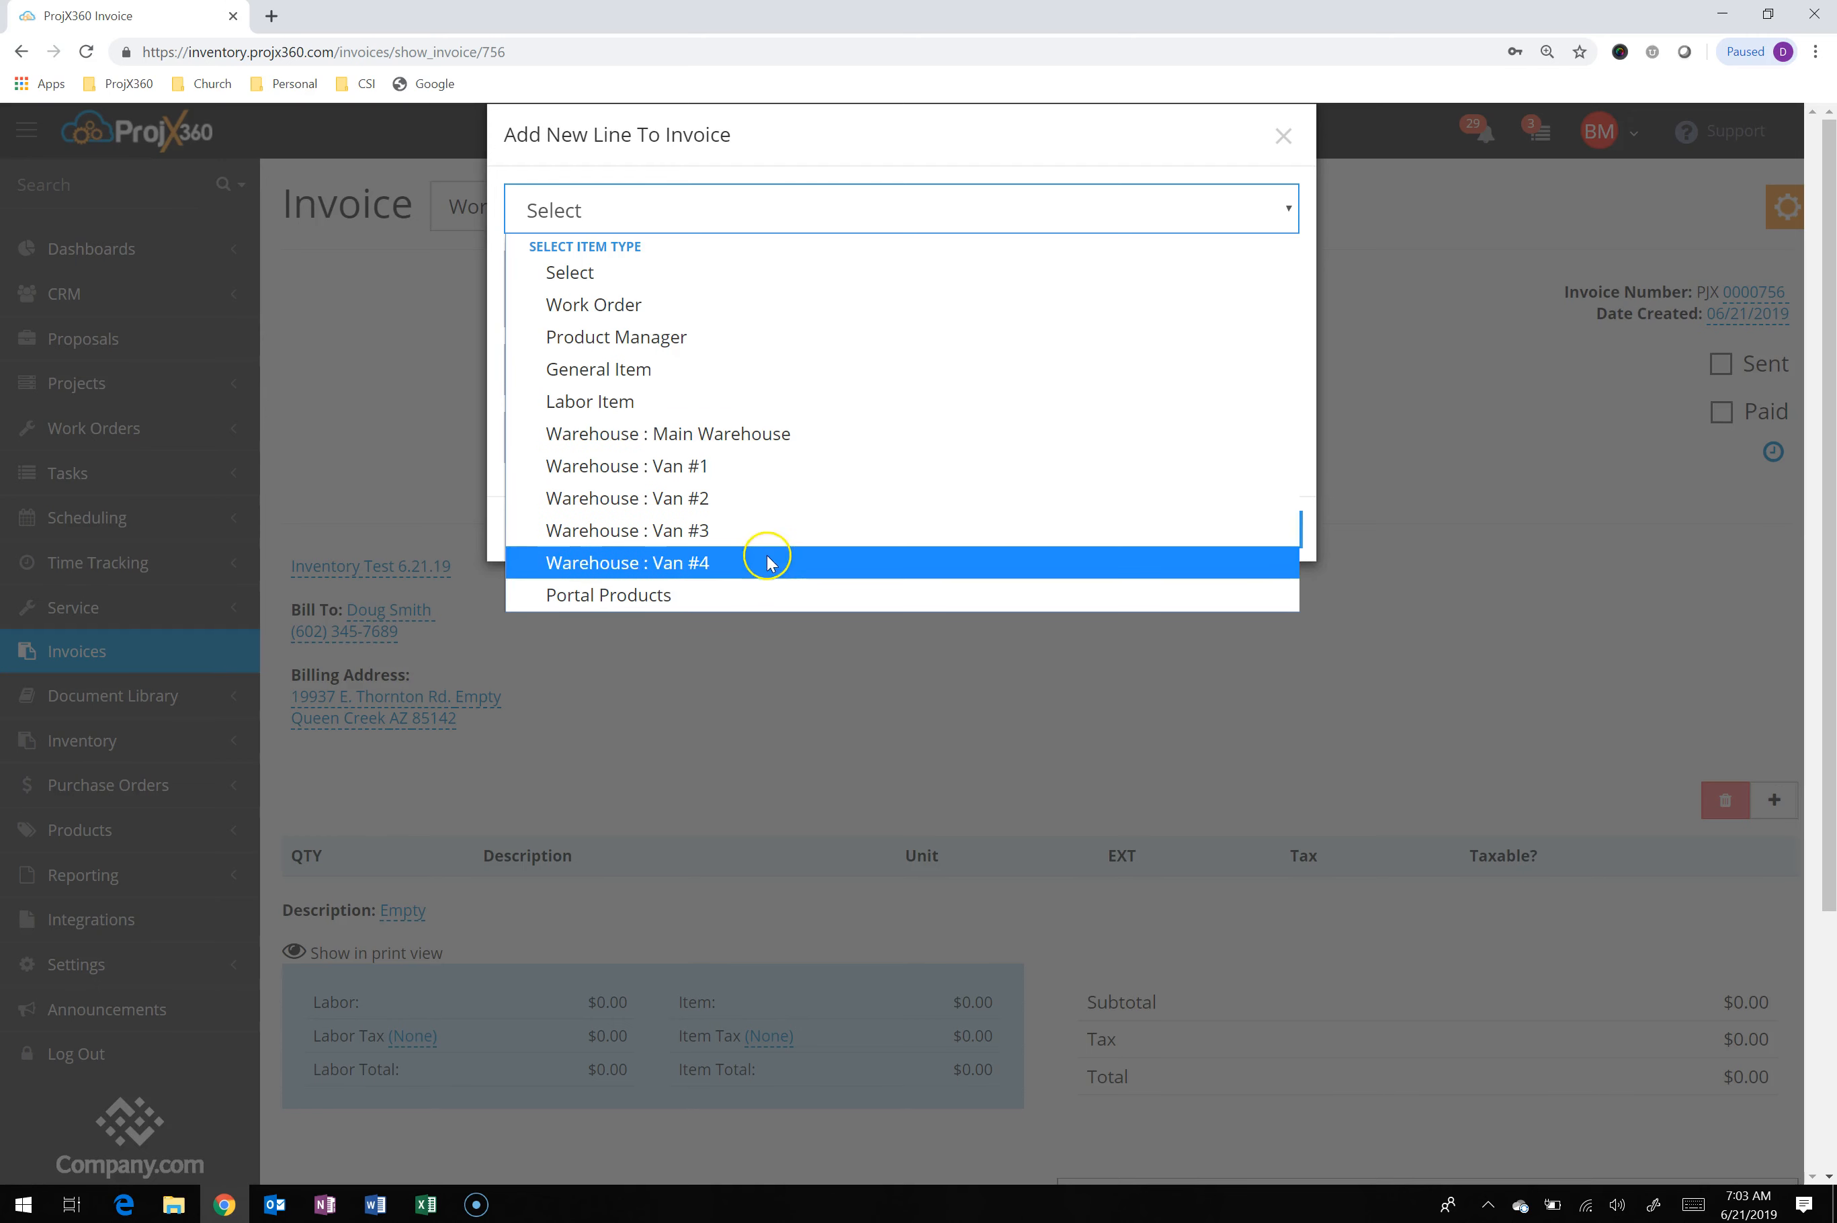
left_click(630, 306)
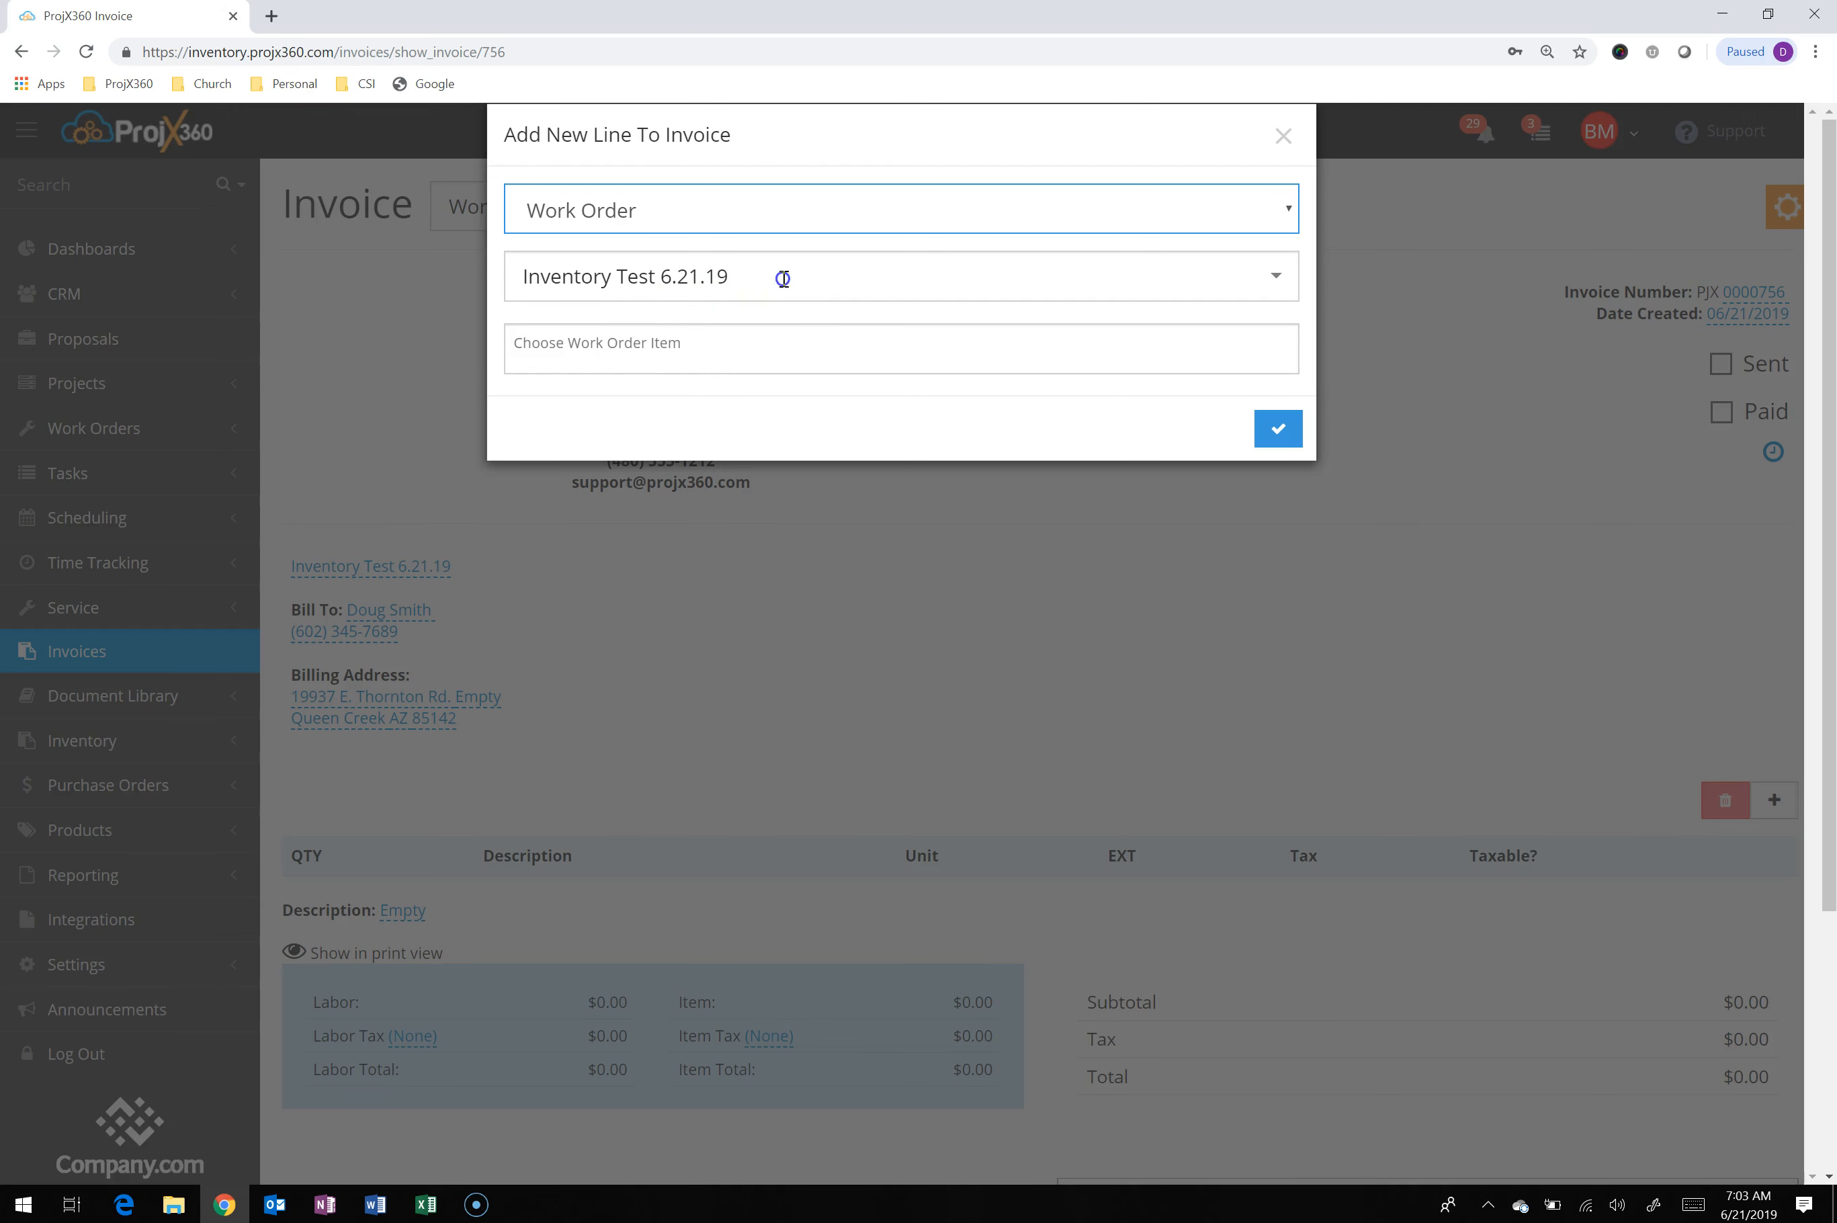
left_click(783, 278)
left_click(810, 238)
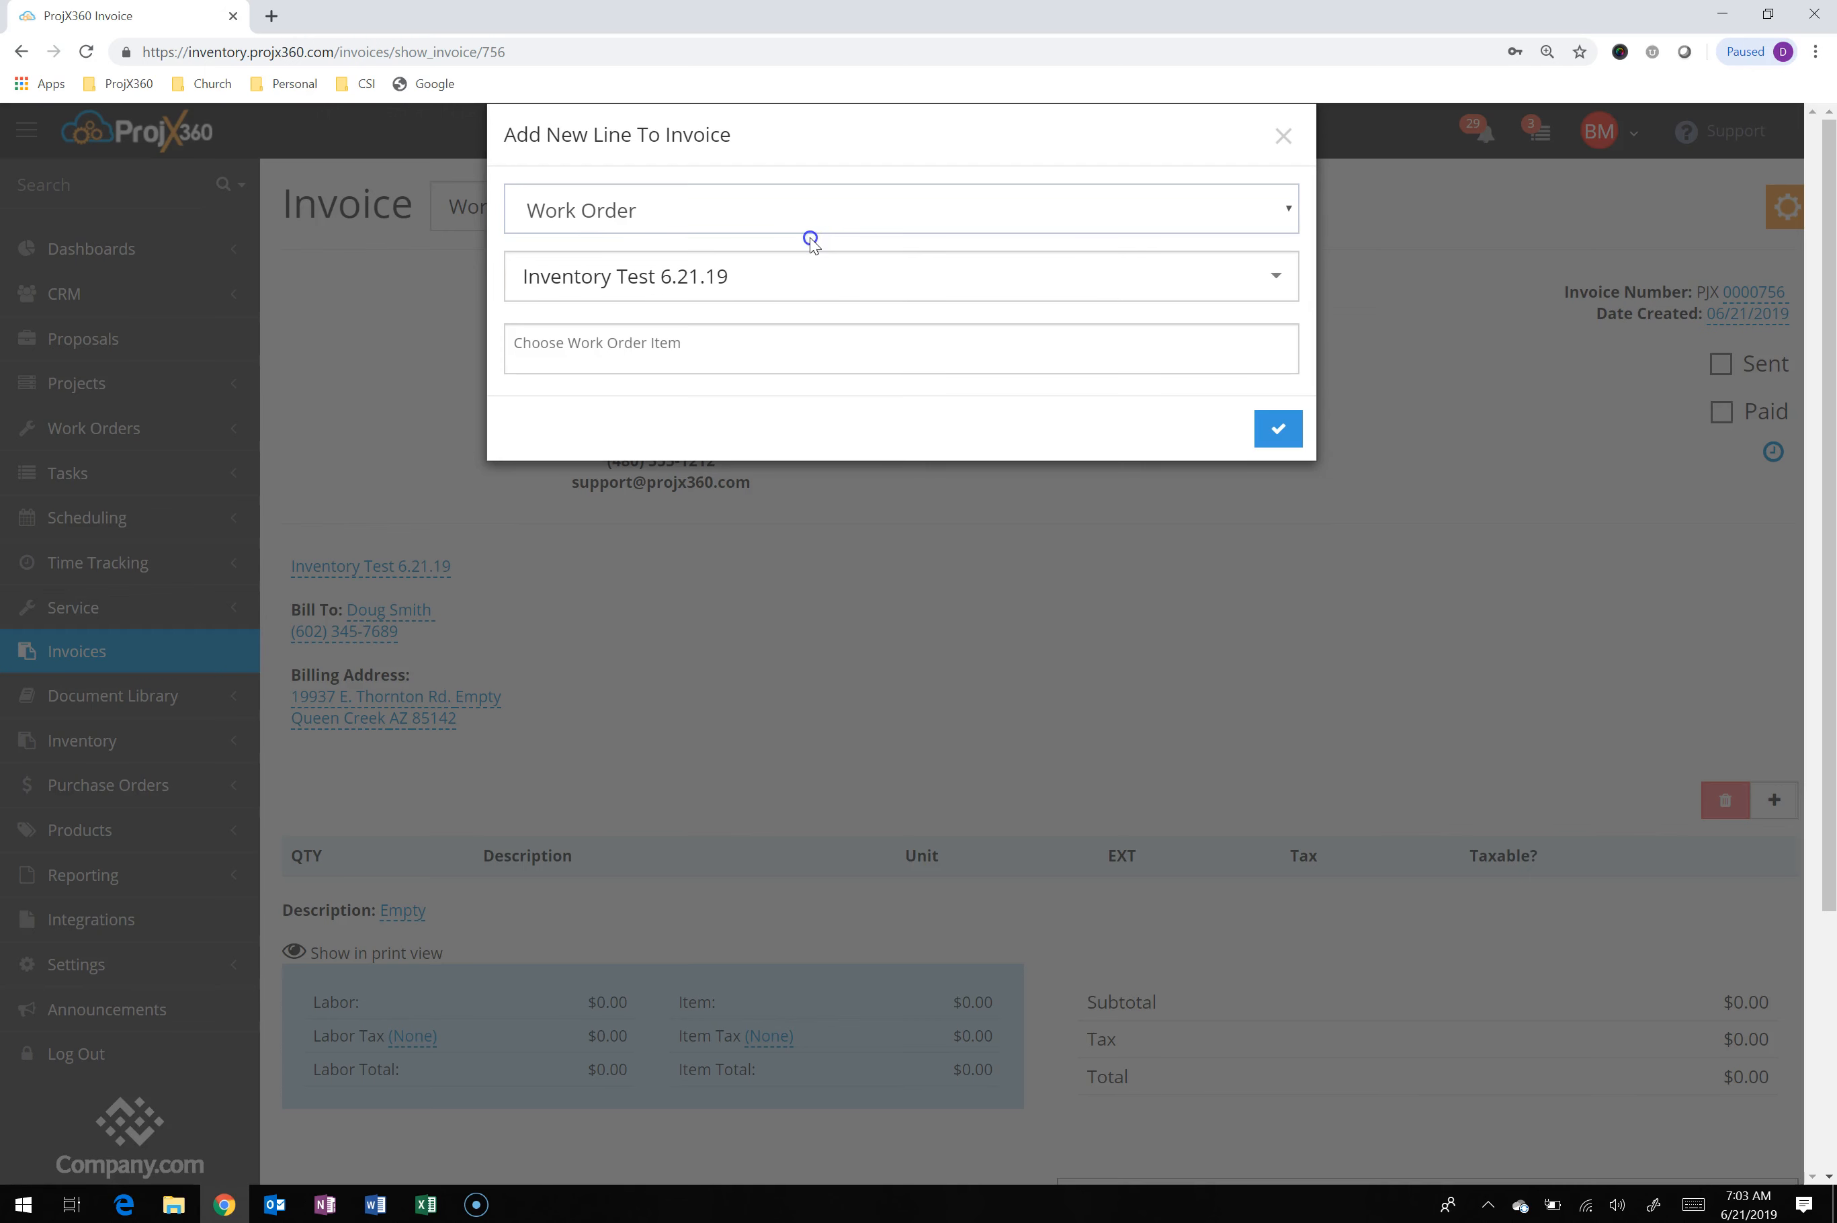
Add the work order items Sanus LL22 and Leon Hz33LX to the invoice as lines
left_click(781, 352)
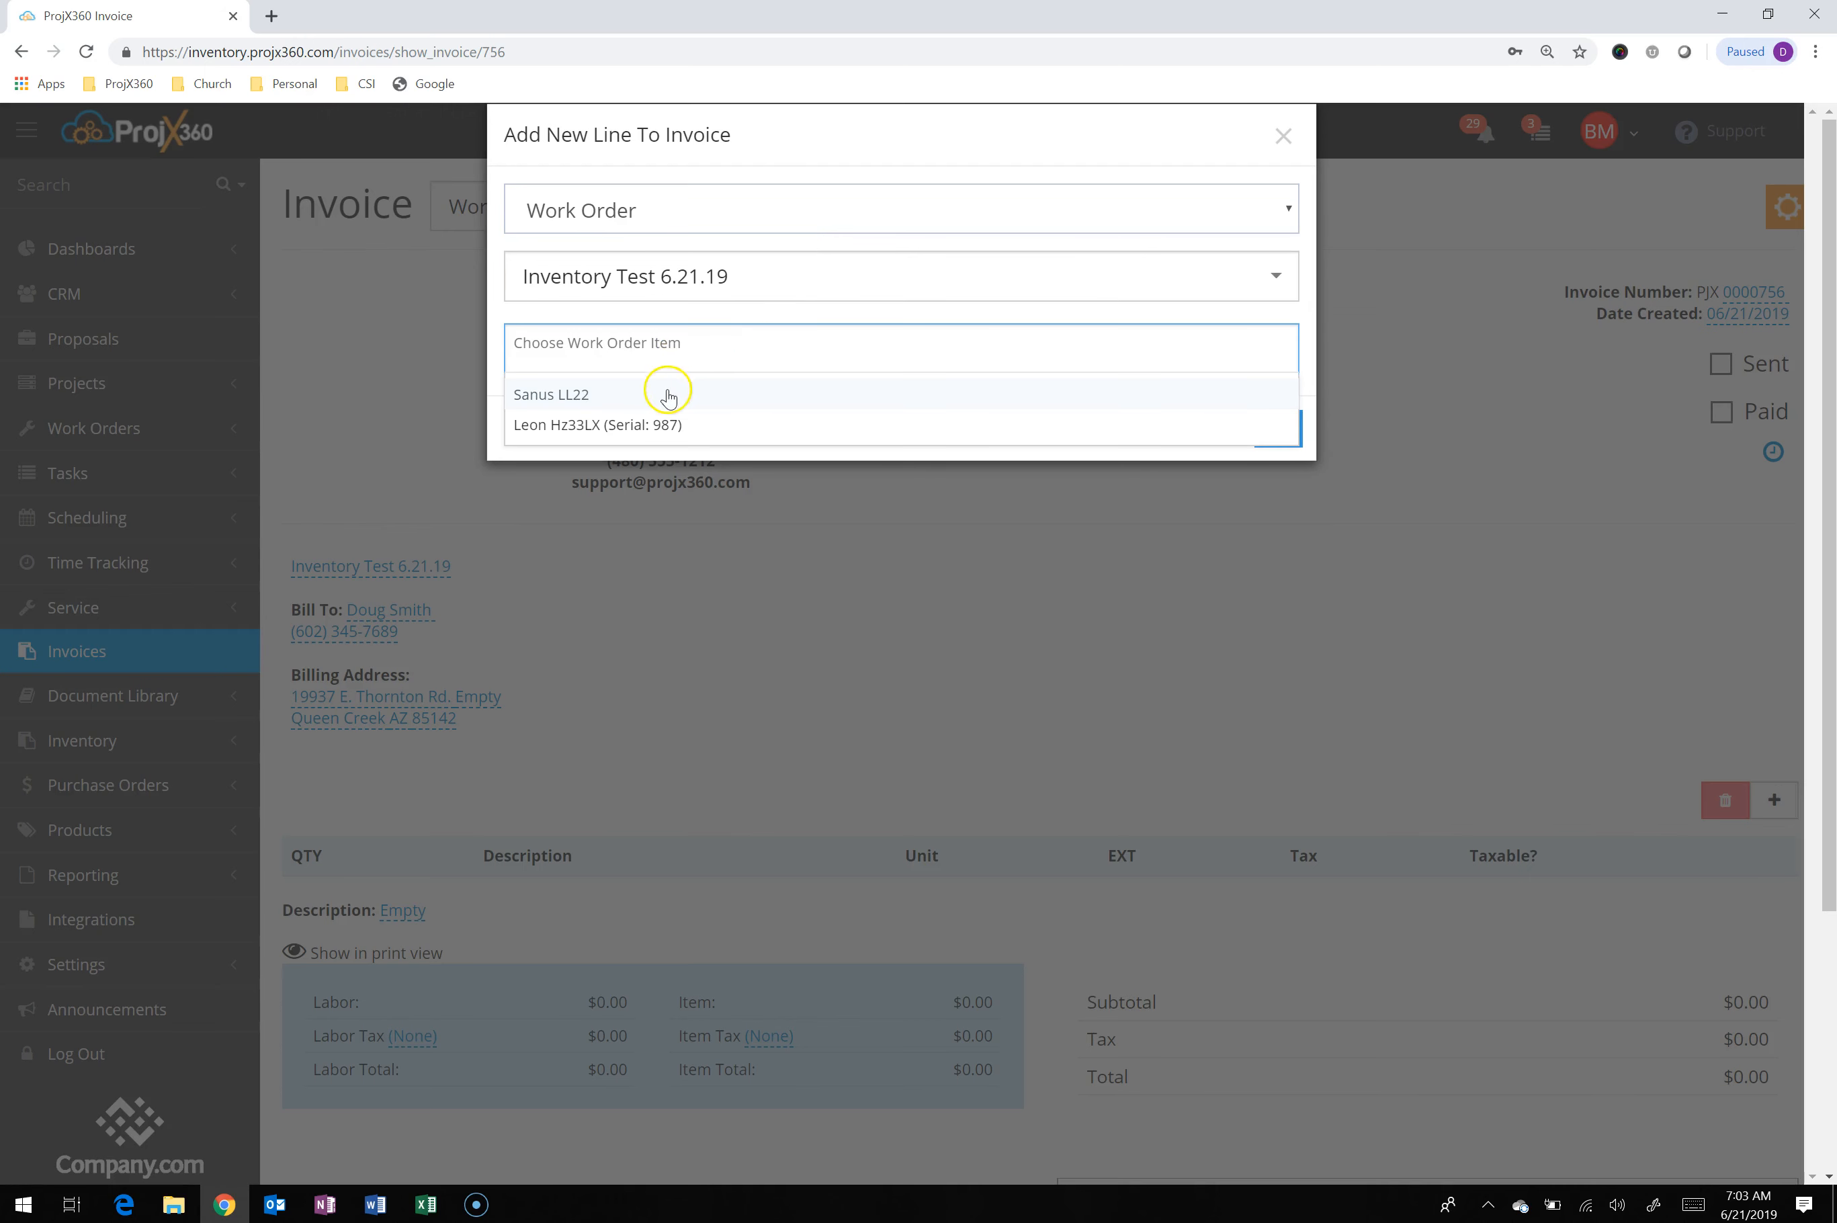
left_click(583, 407)
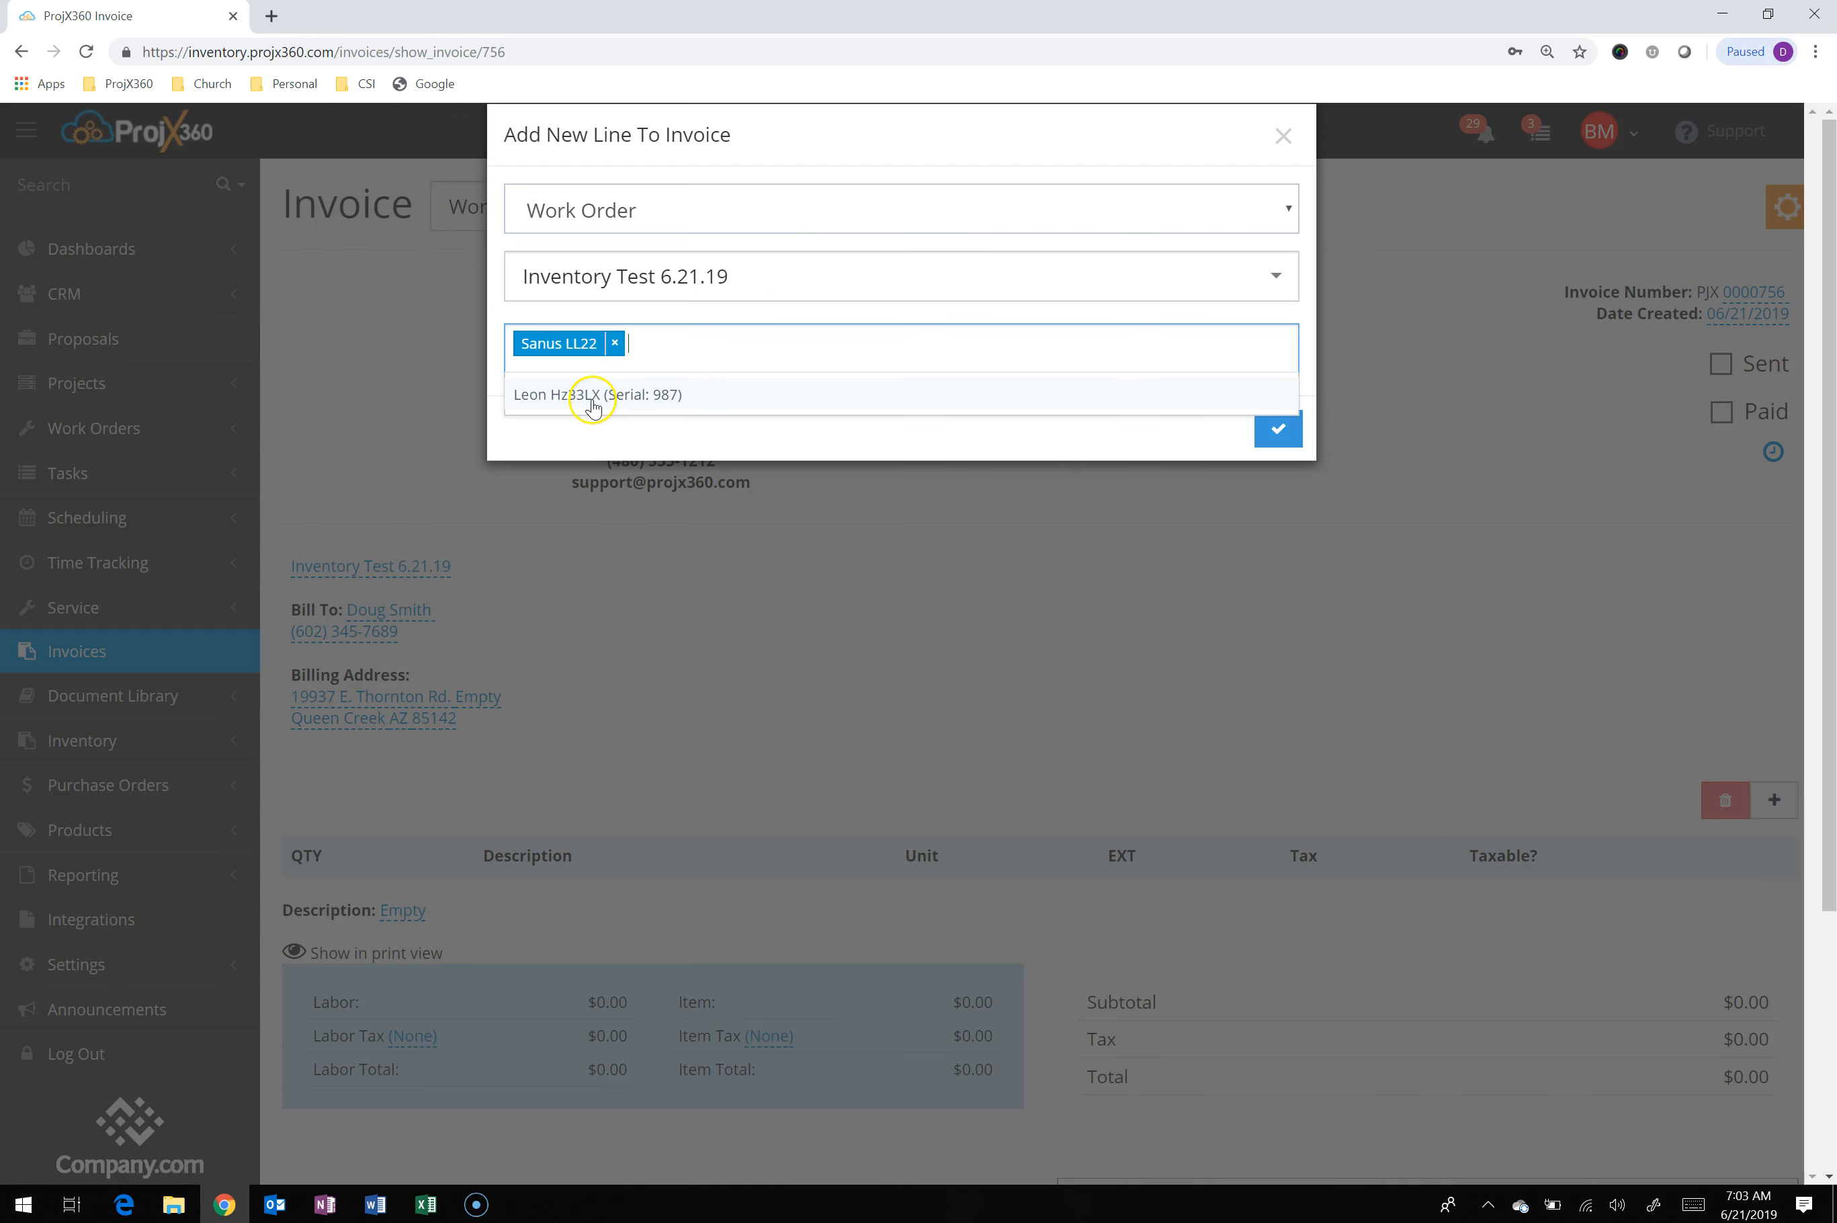
left_click(593, 407)
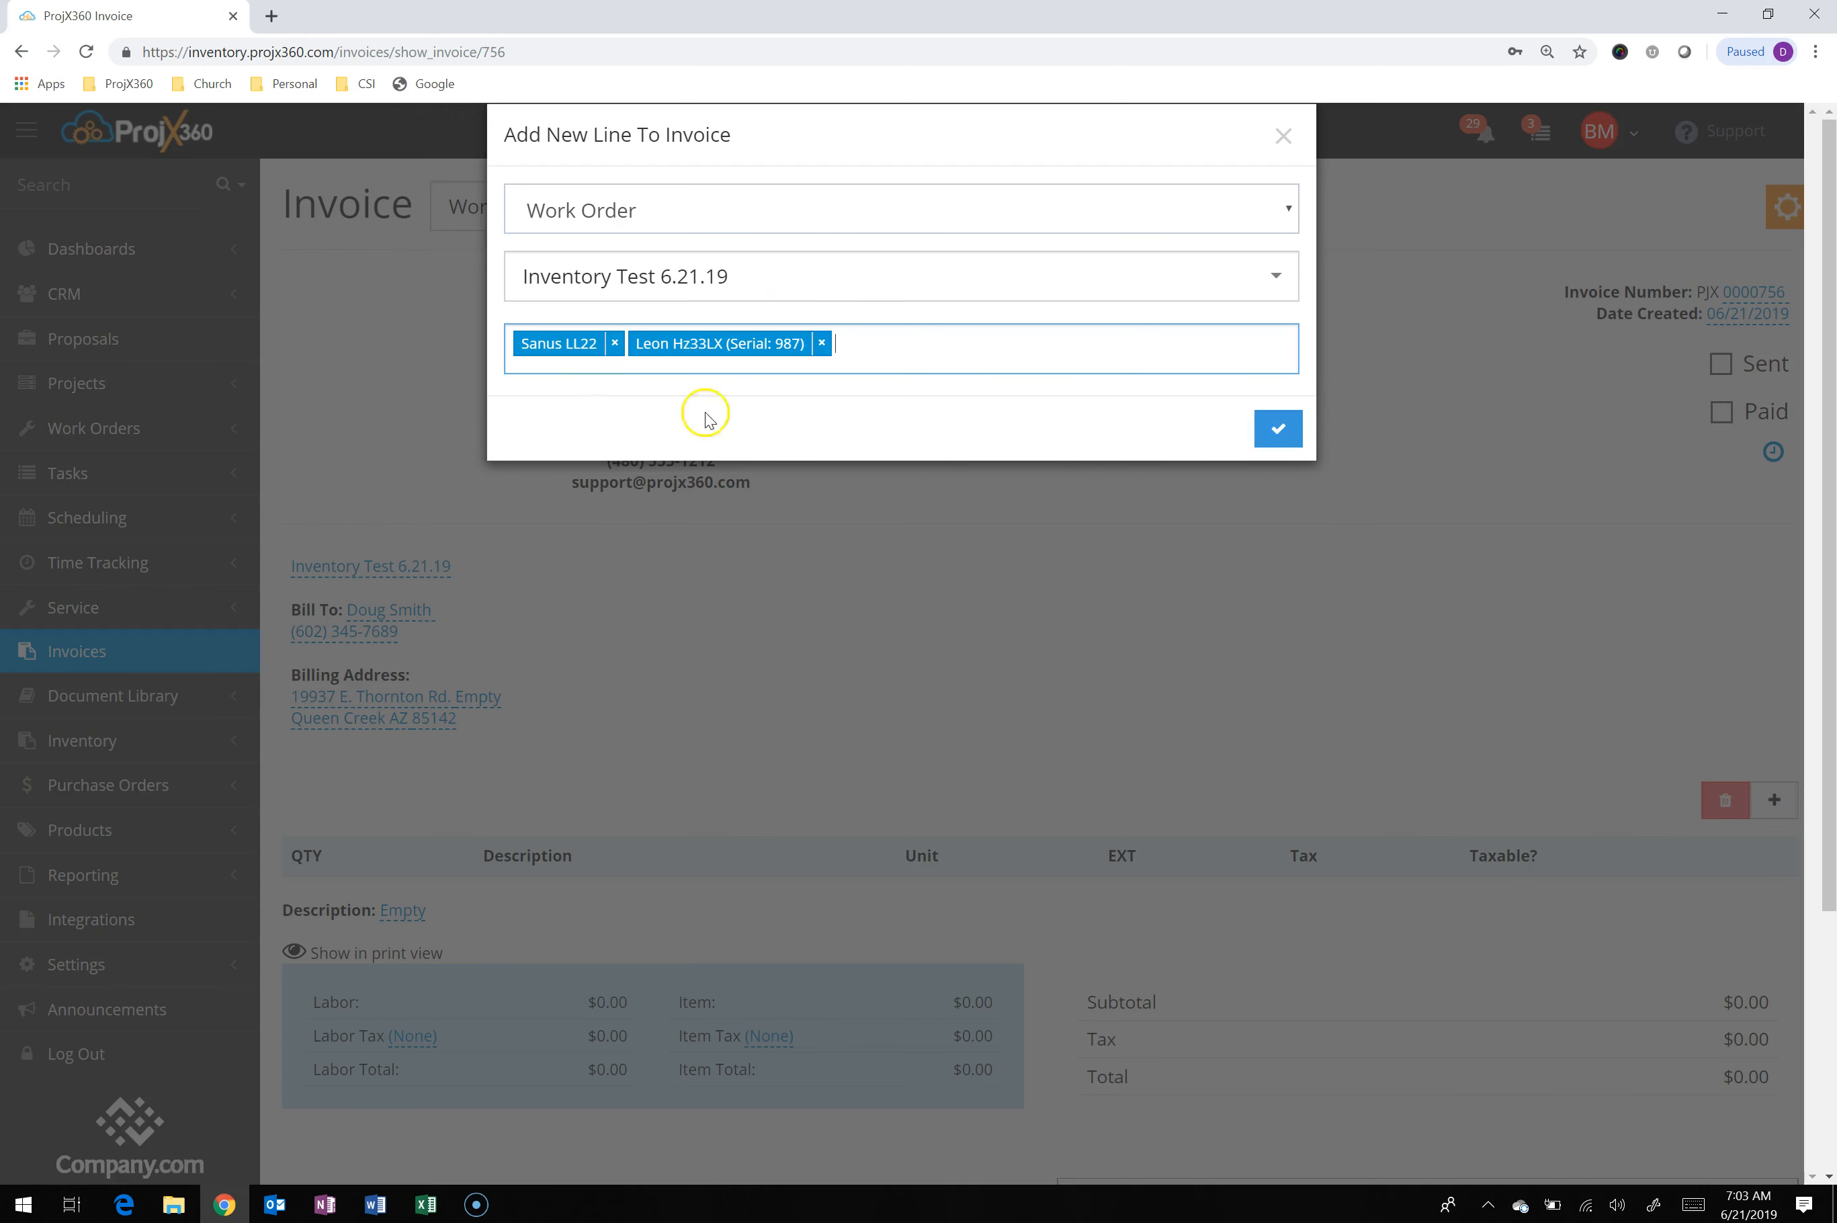
left_click(1258, 433)
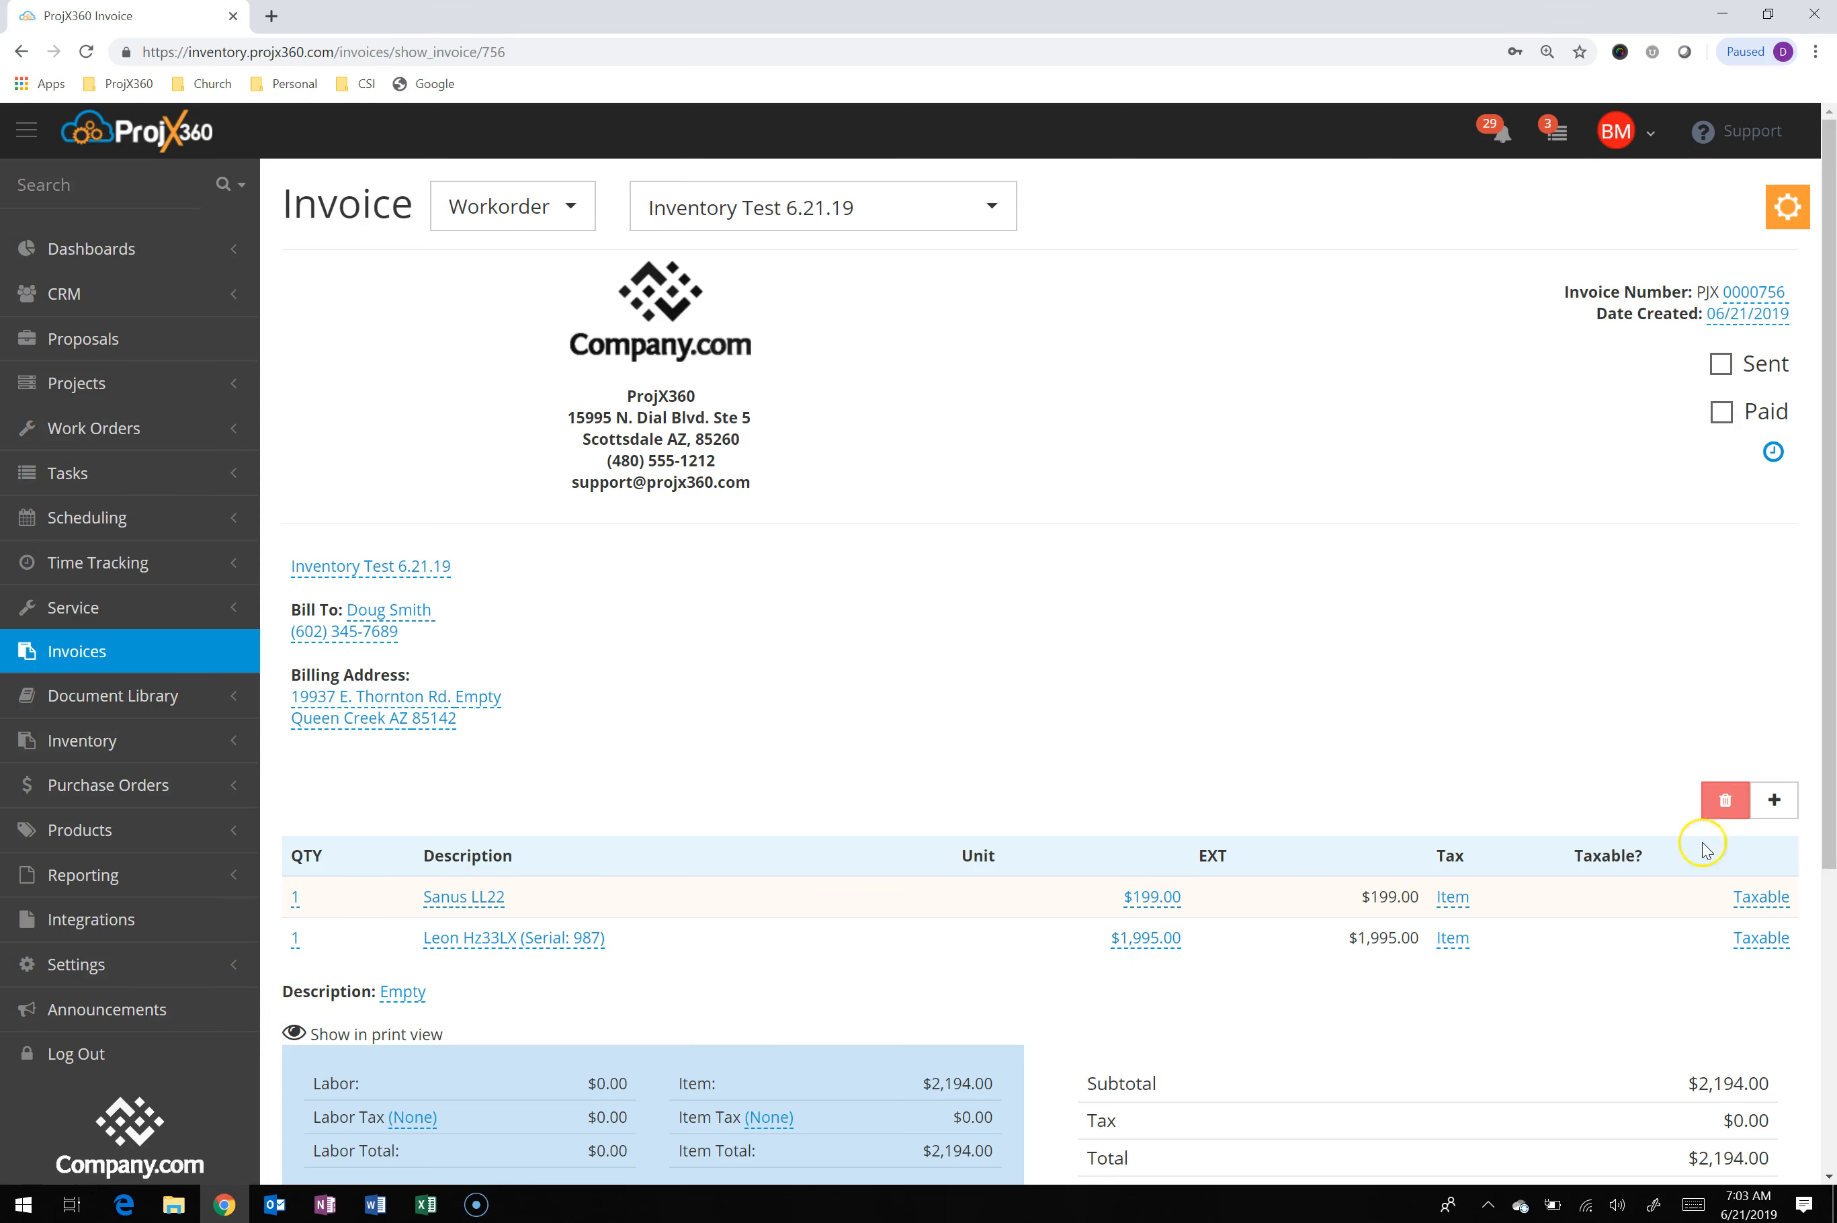
Begin another invoice line with Warehouse : Van #1 as its item source
left_click(1784, 801)
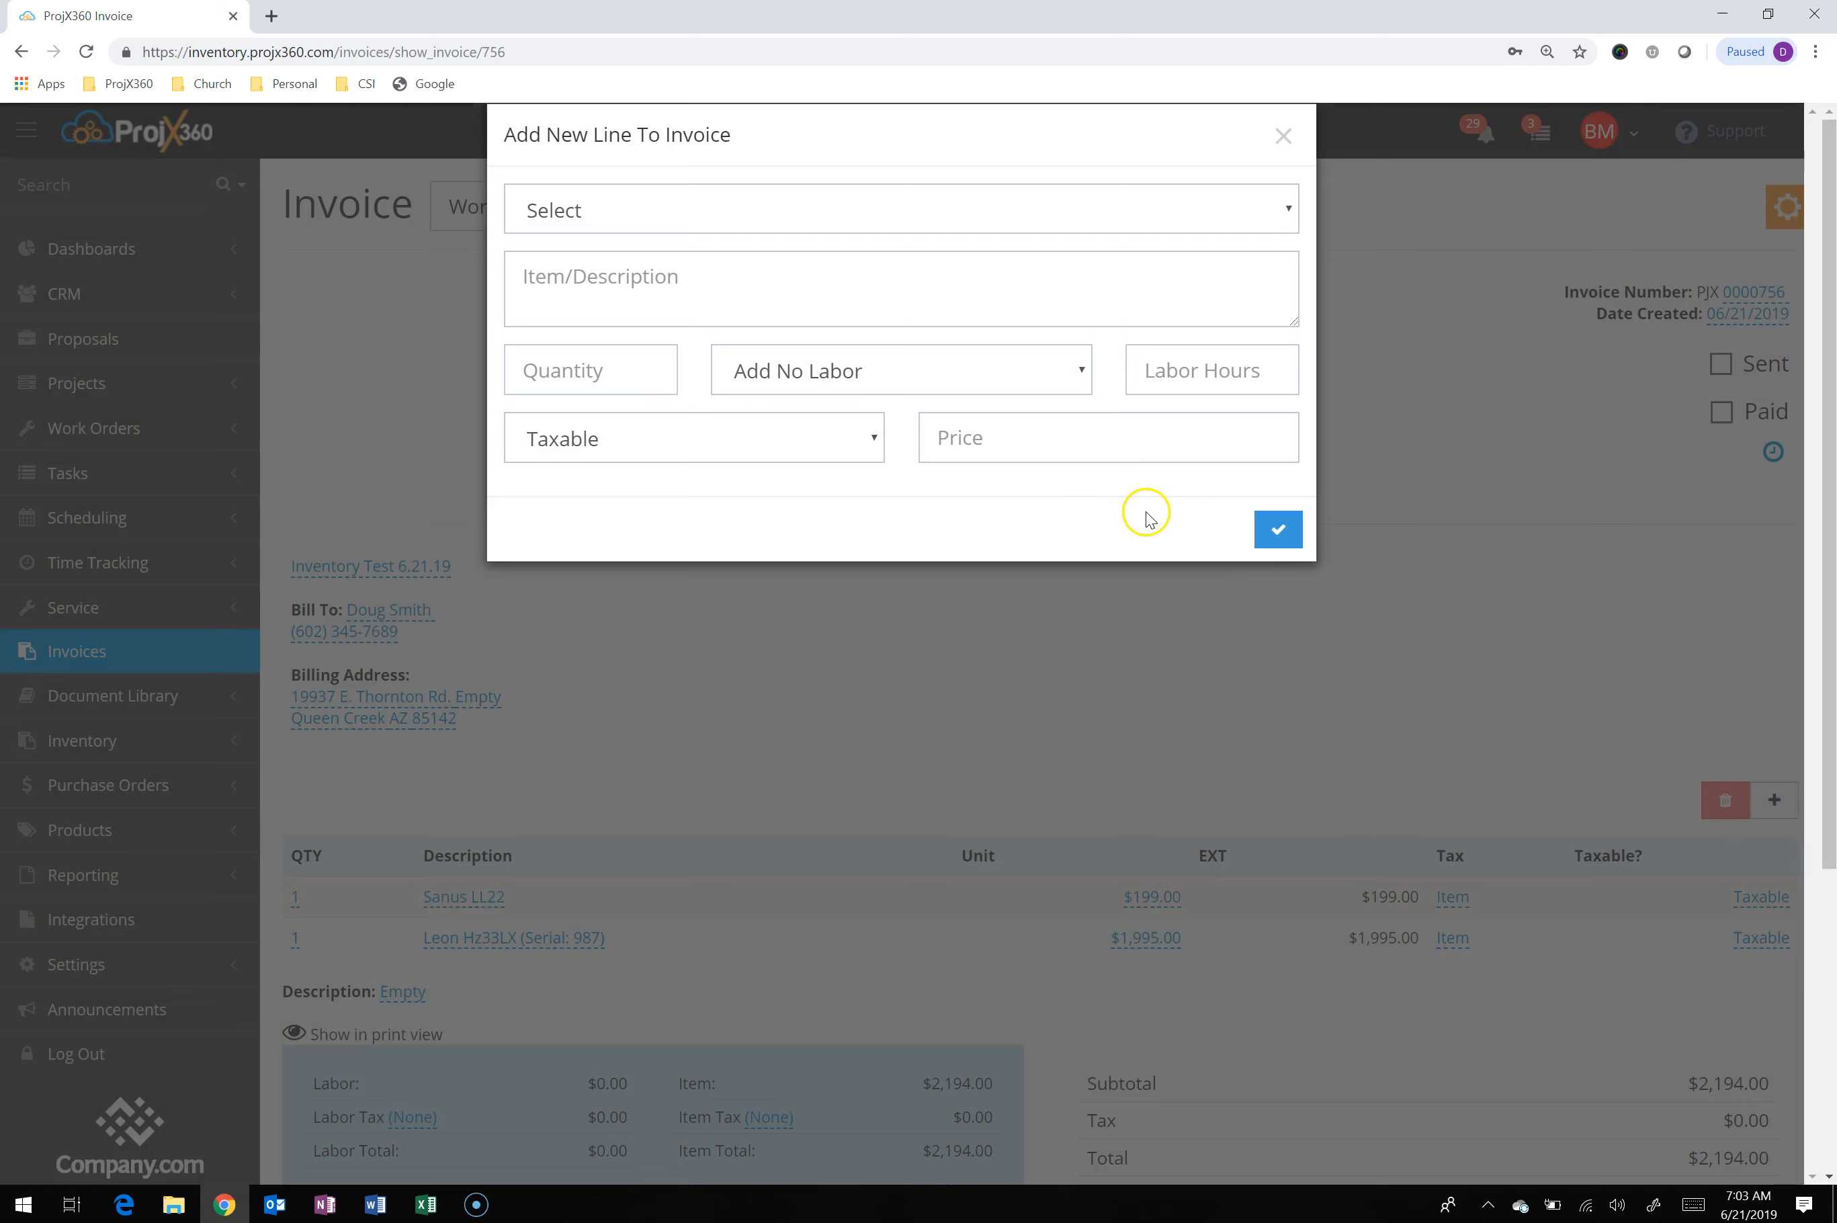
left_click(757, 207)
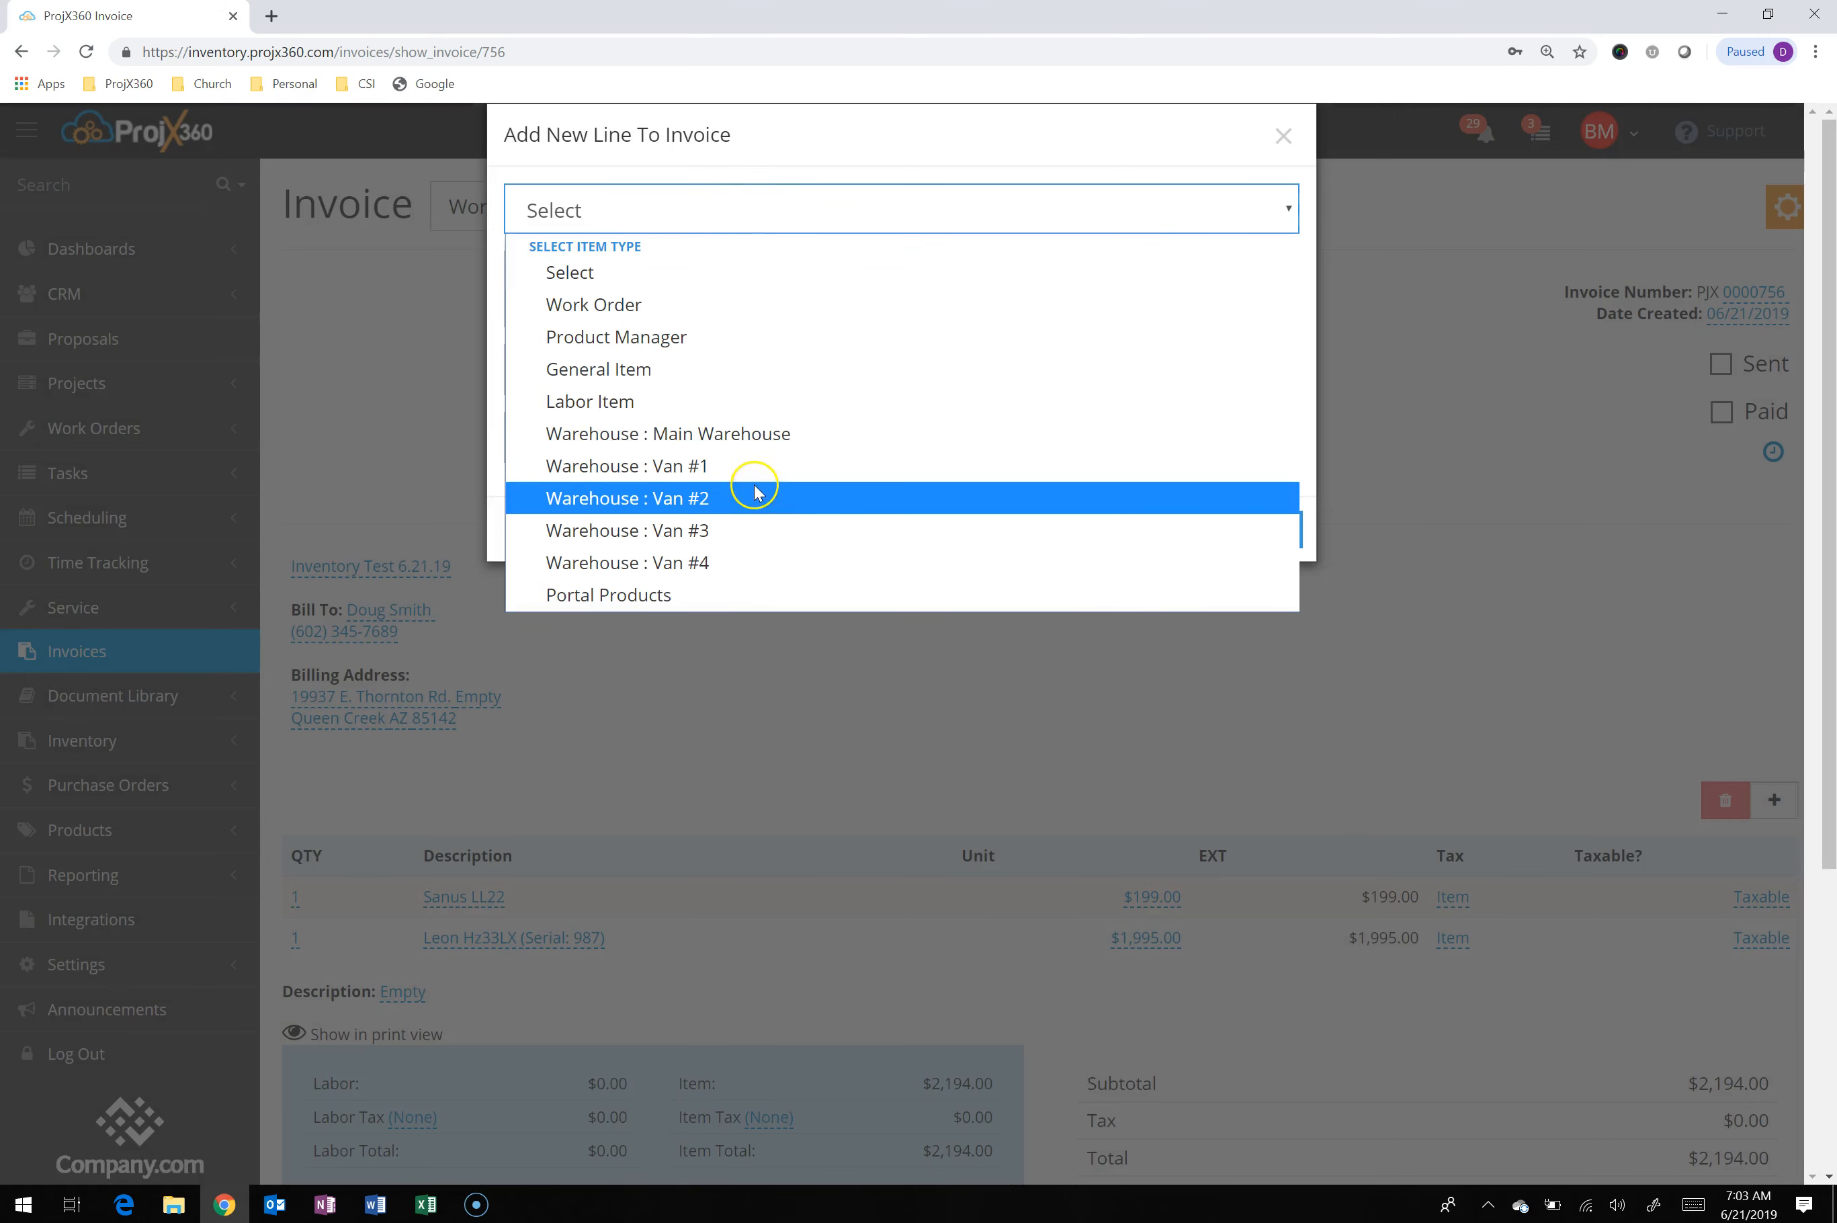
left_click(730, 467)
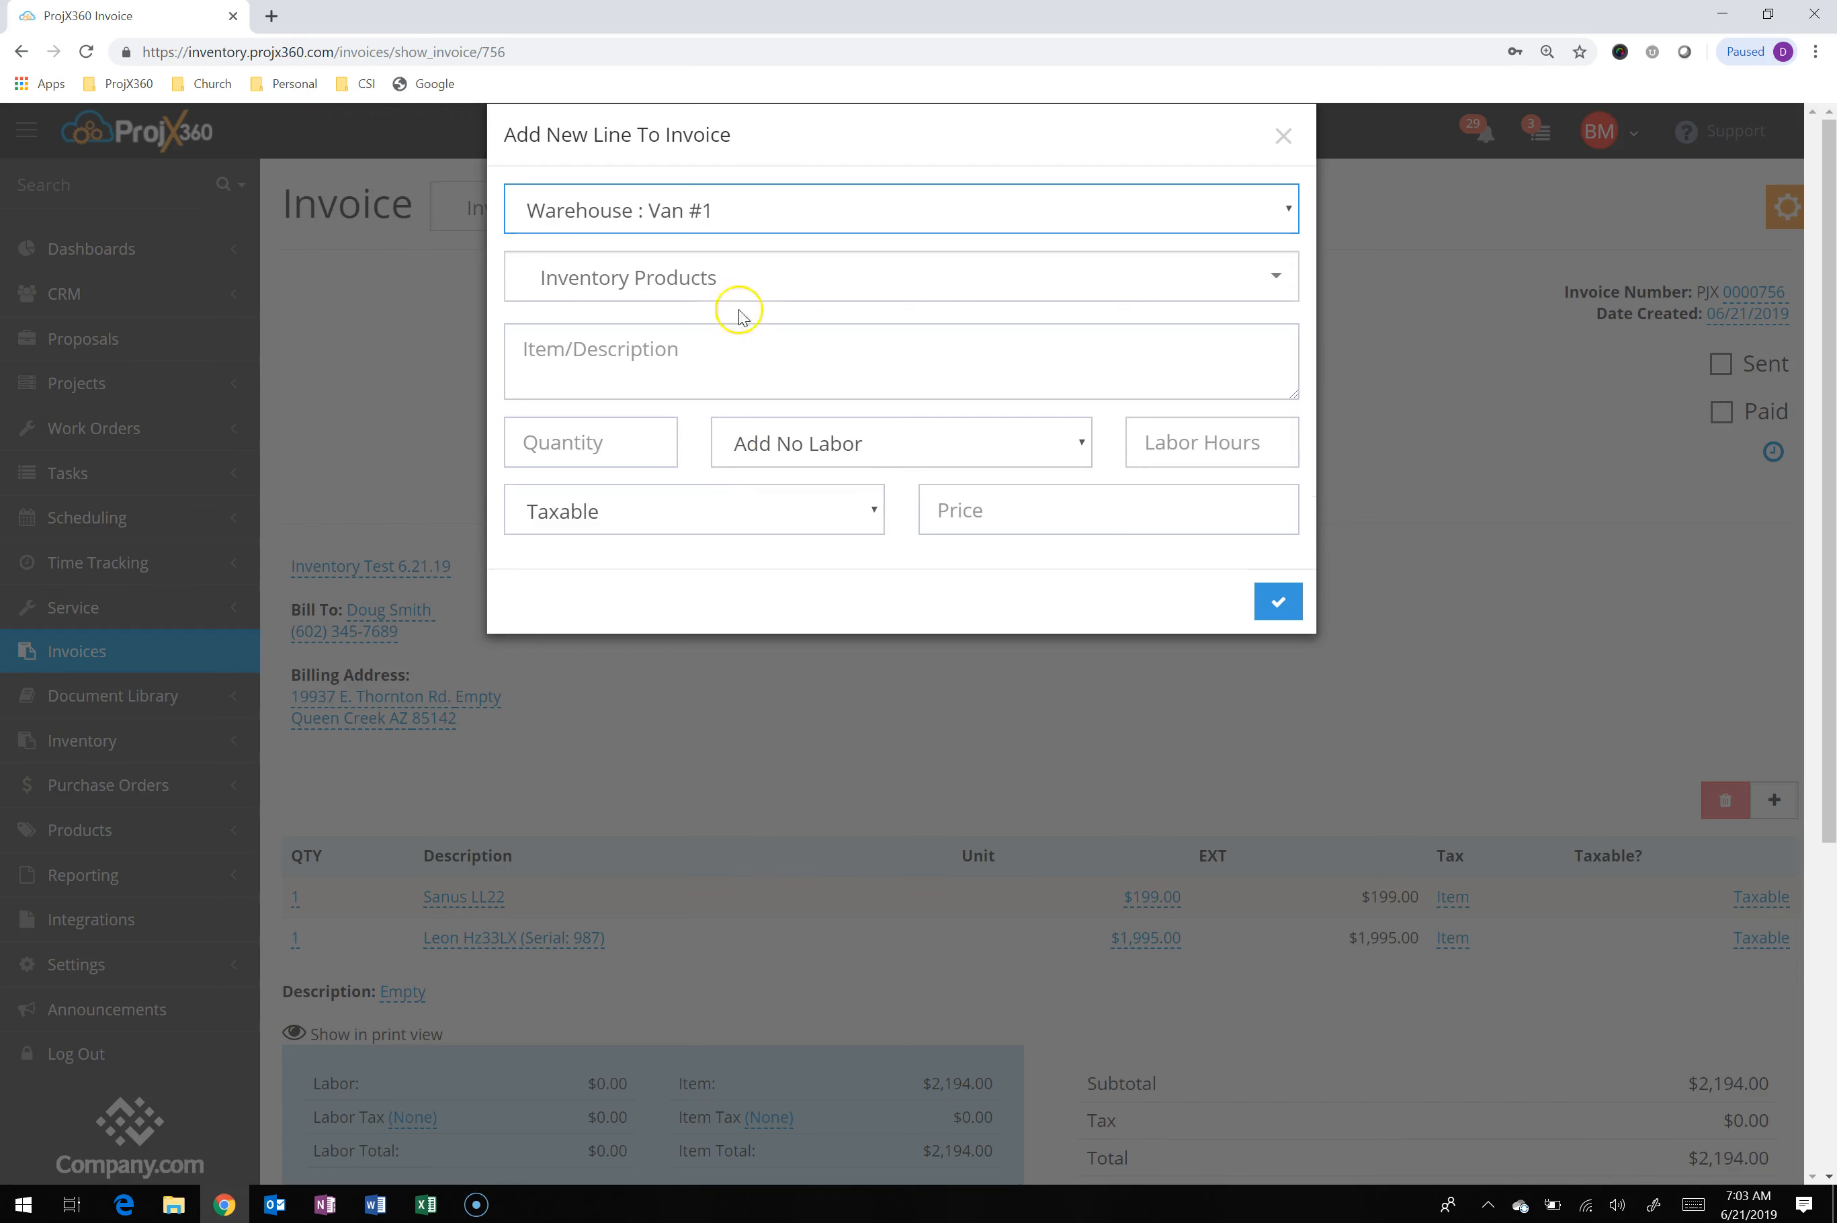
Choose Sanus LL22 as the line's inventory product and set its labor phase to Add No Labor
left_click(741, 282)
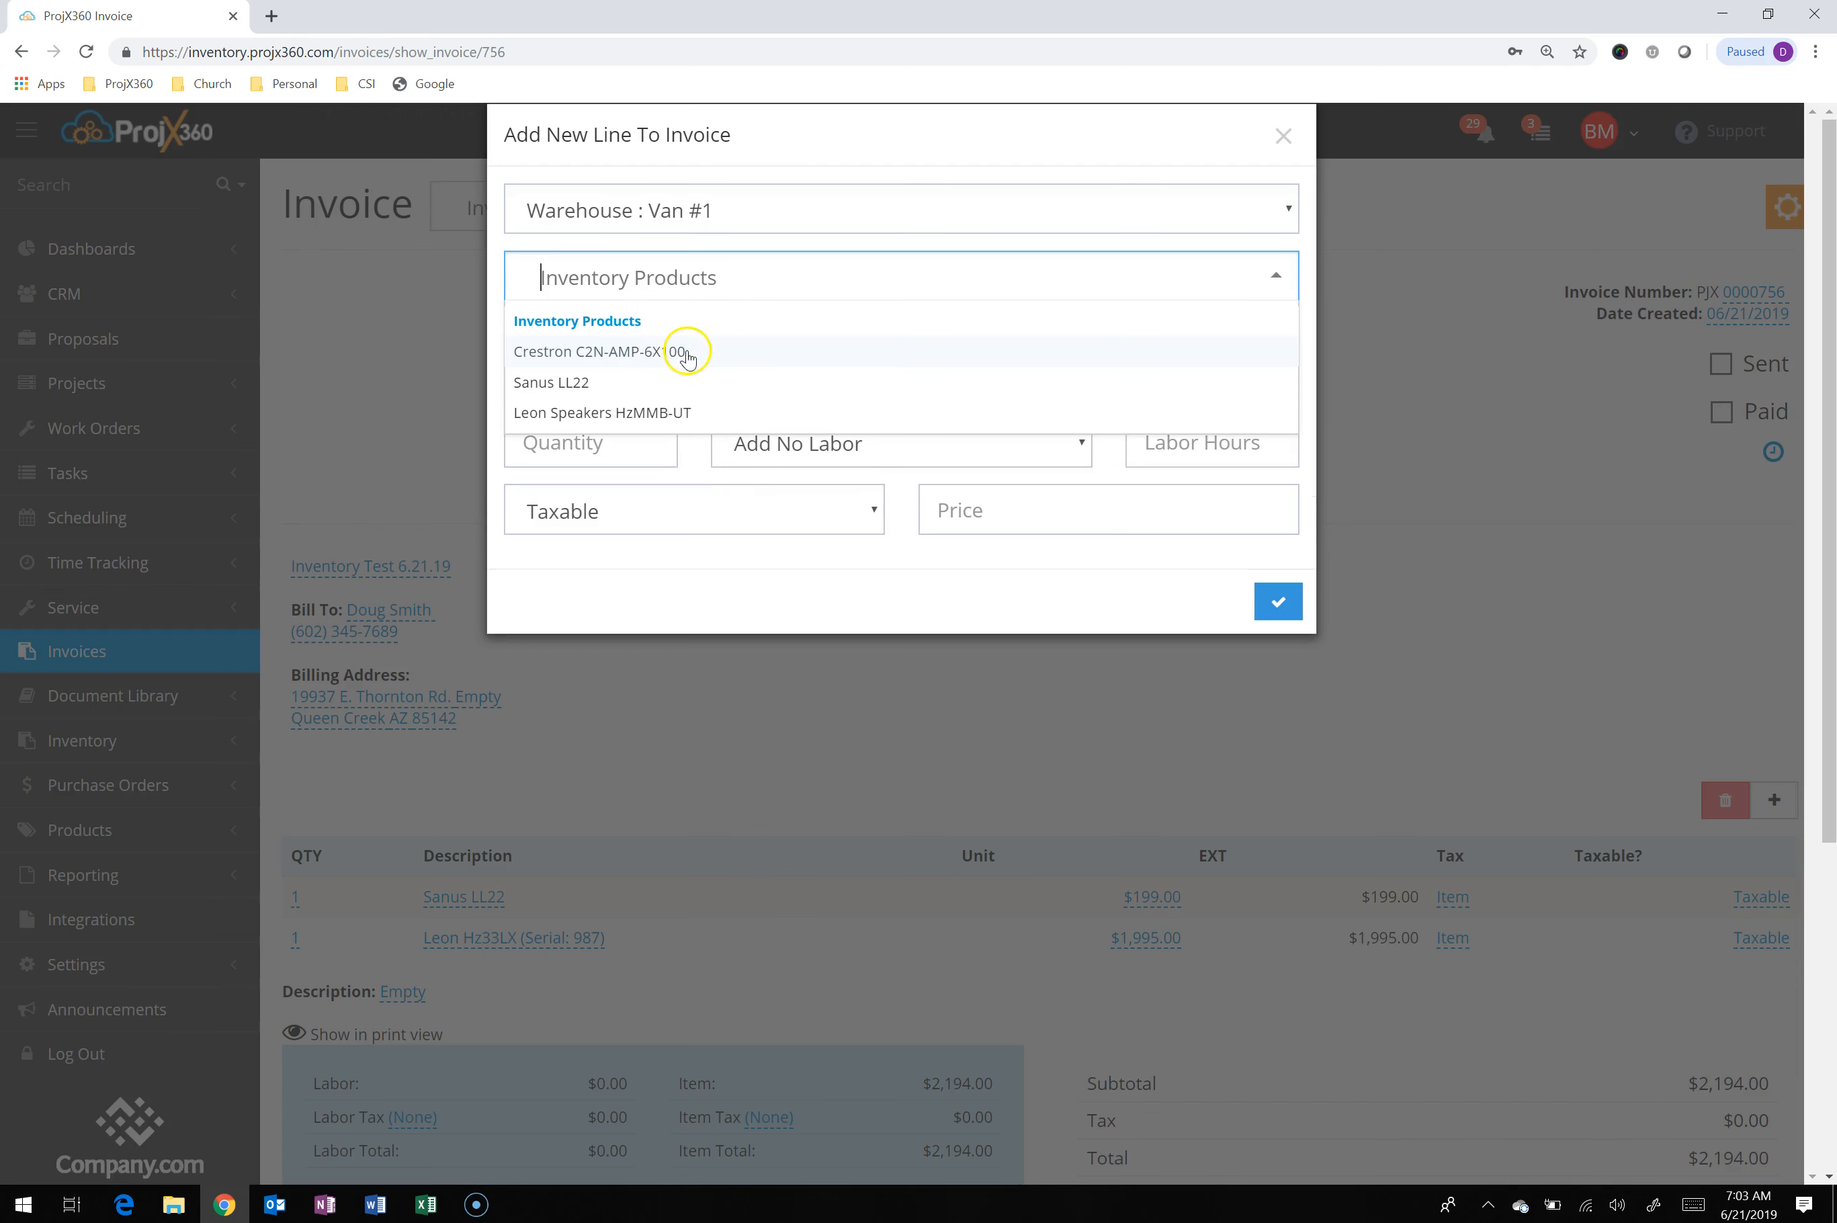
left_click(619, 386)
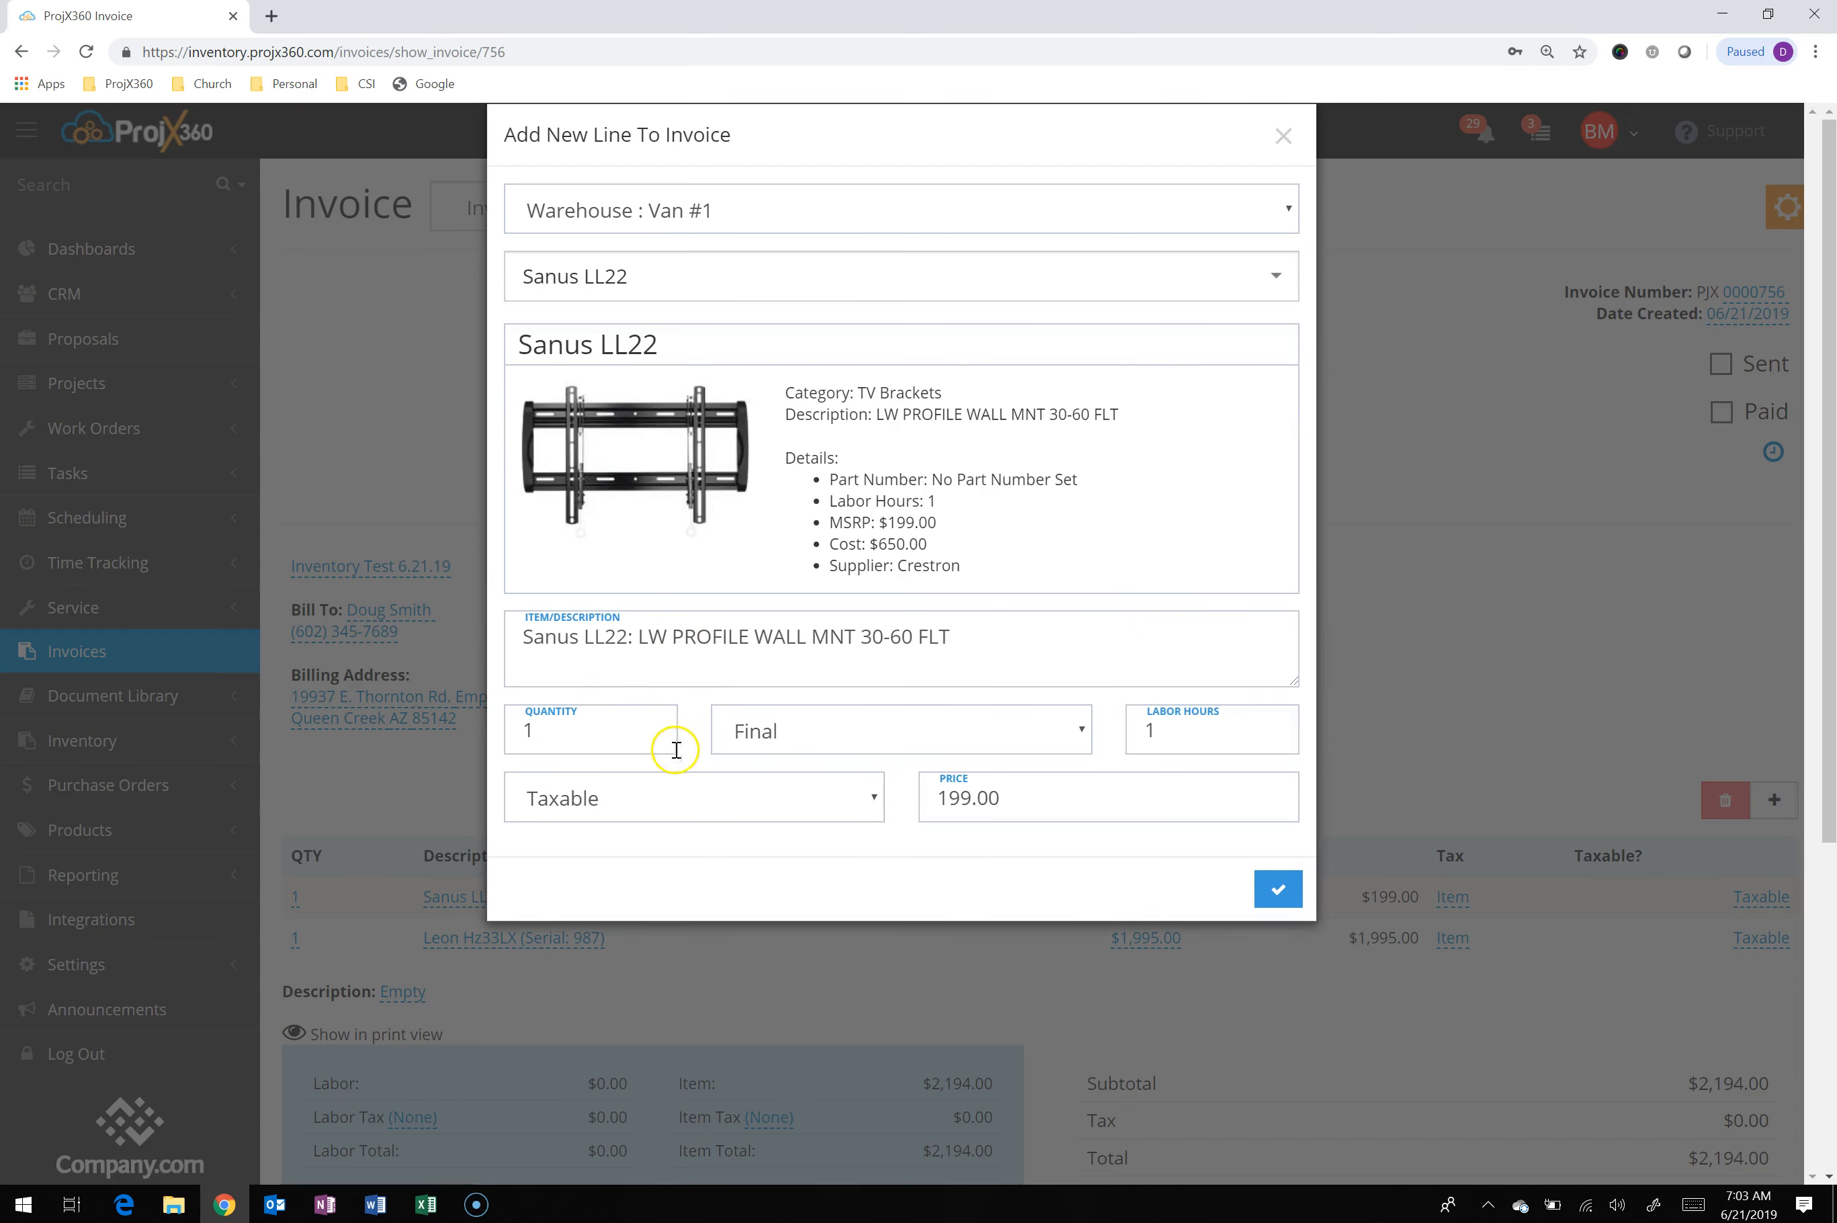
left_click(913, 741)
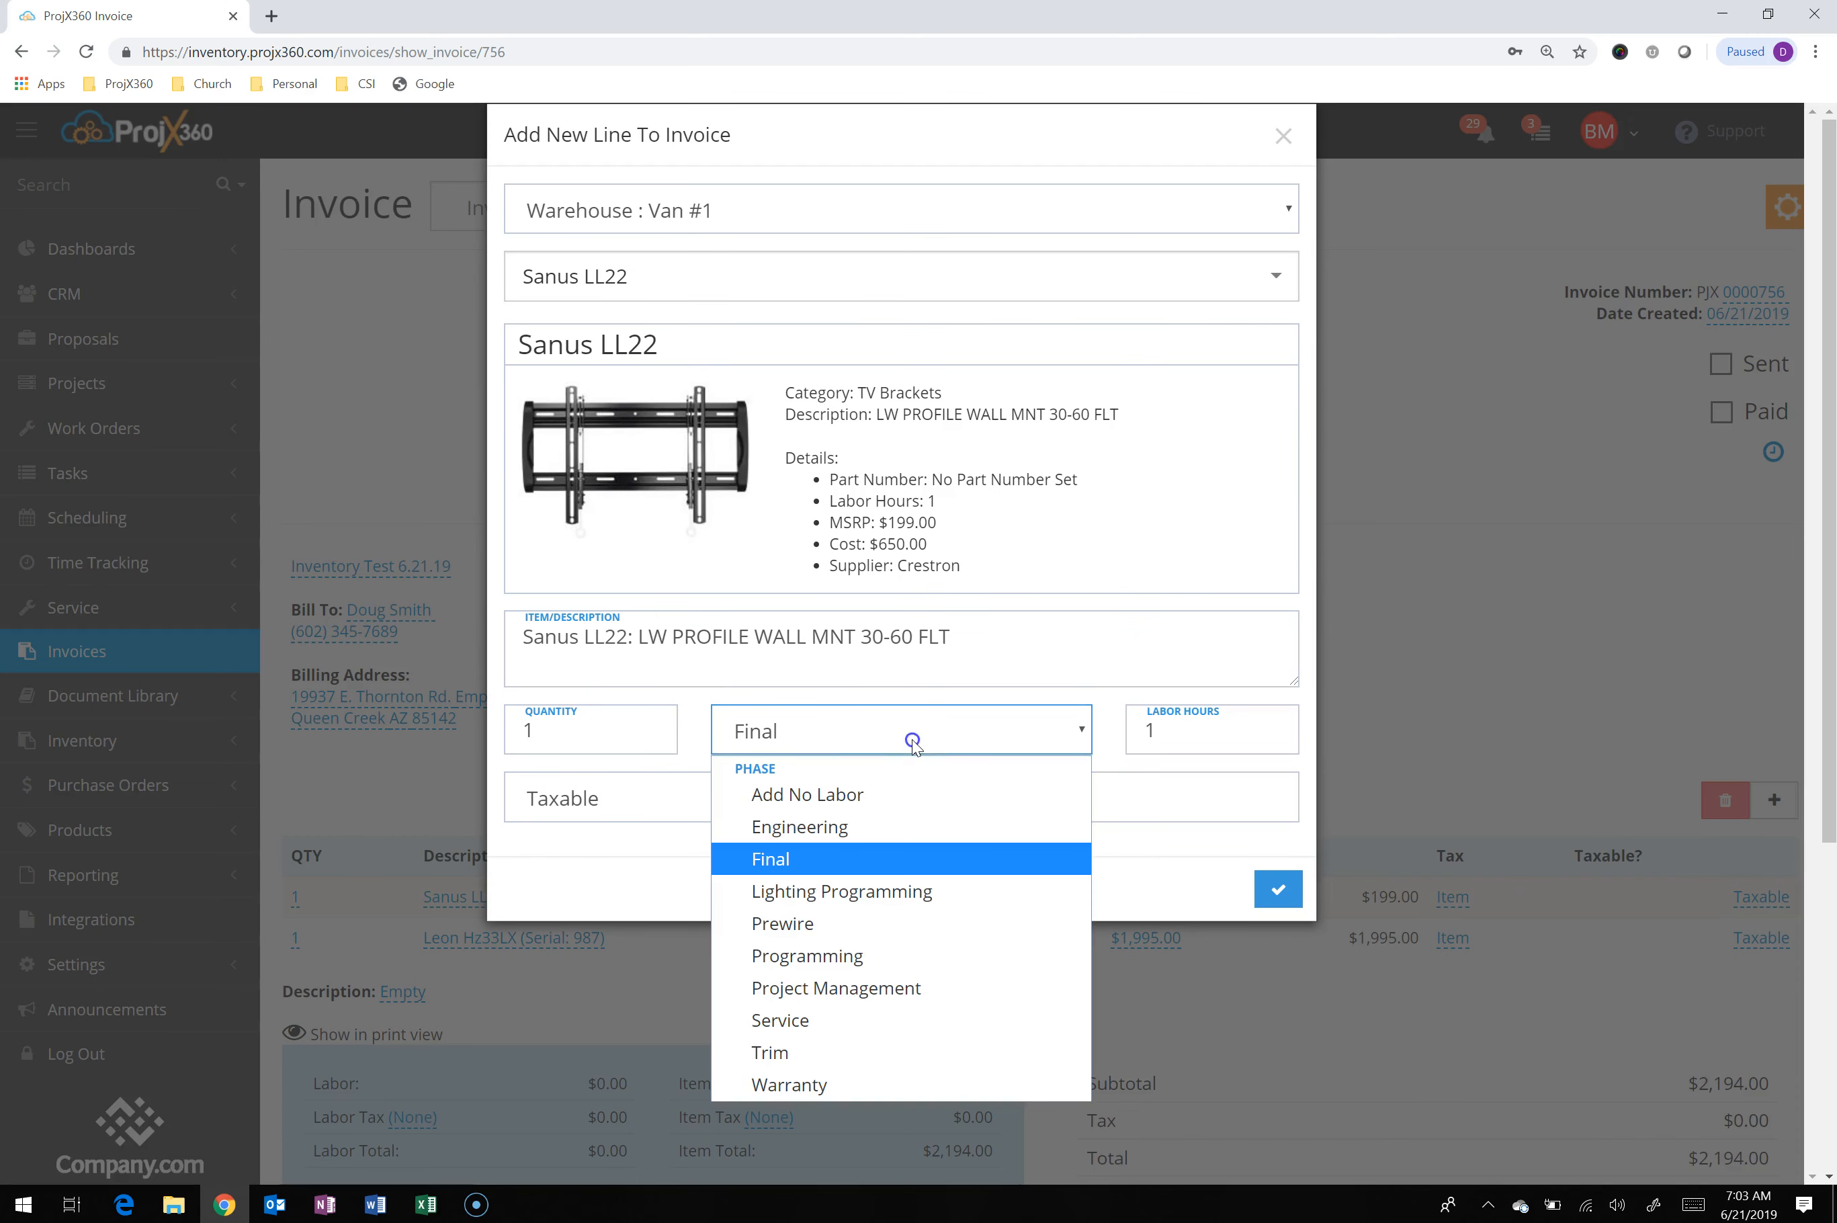
left_click(874, 792)
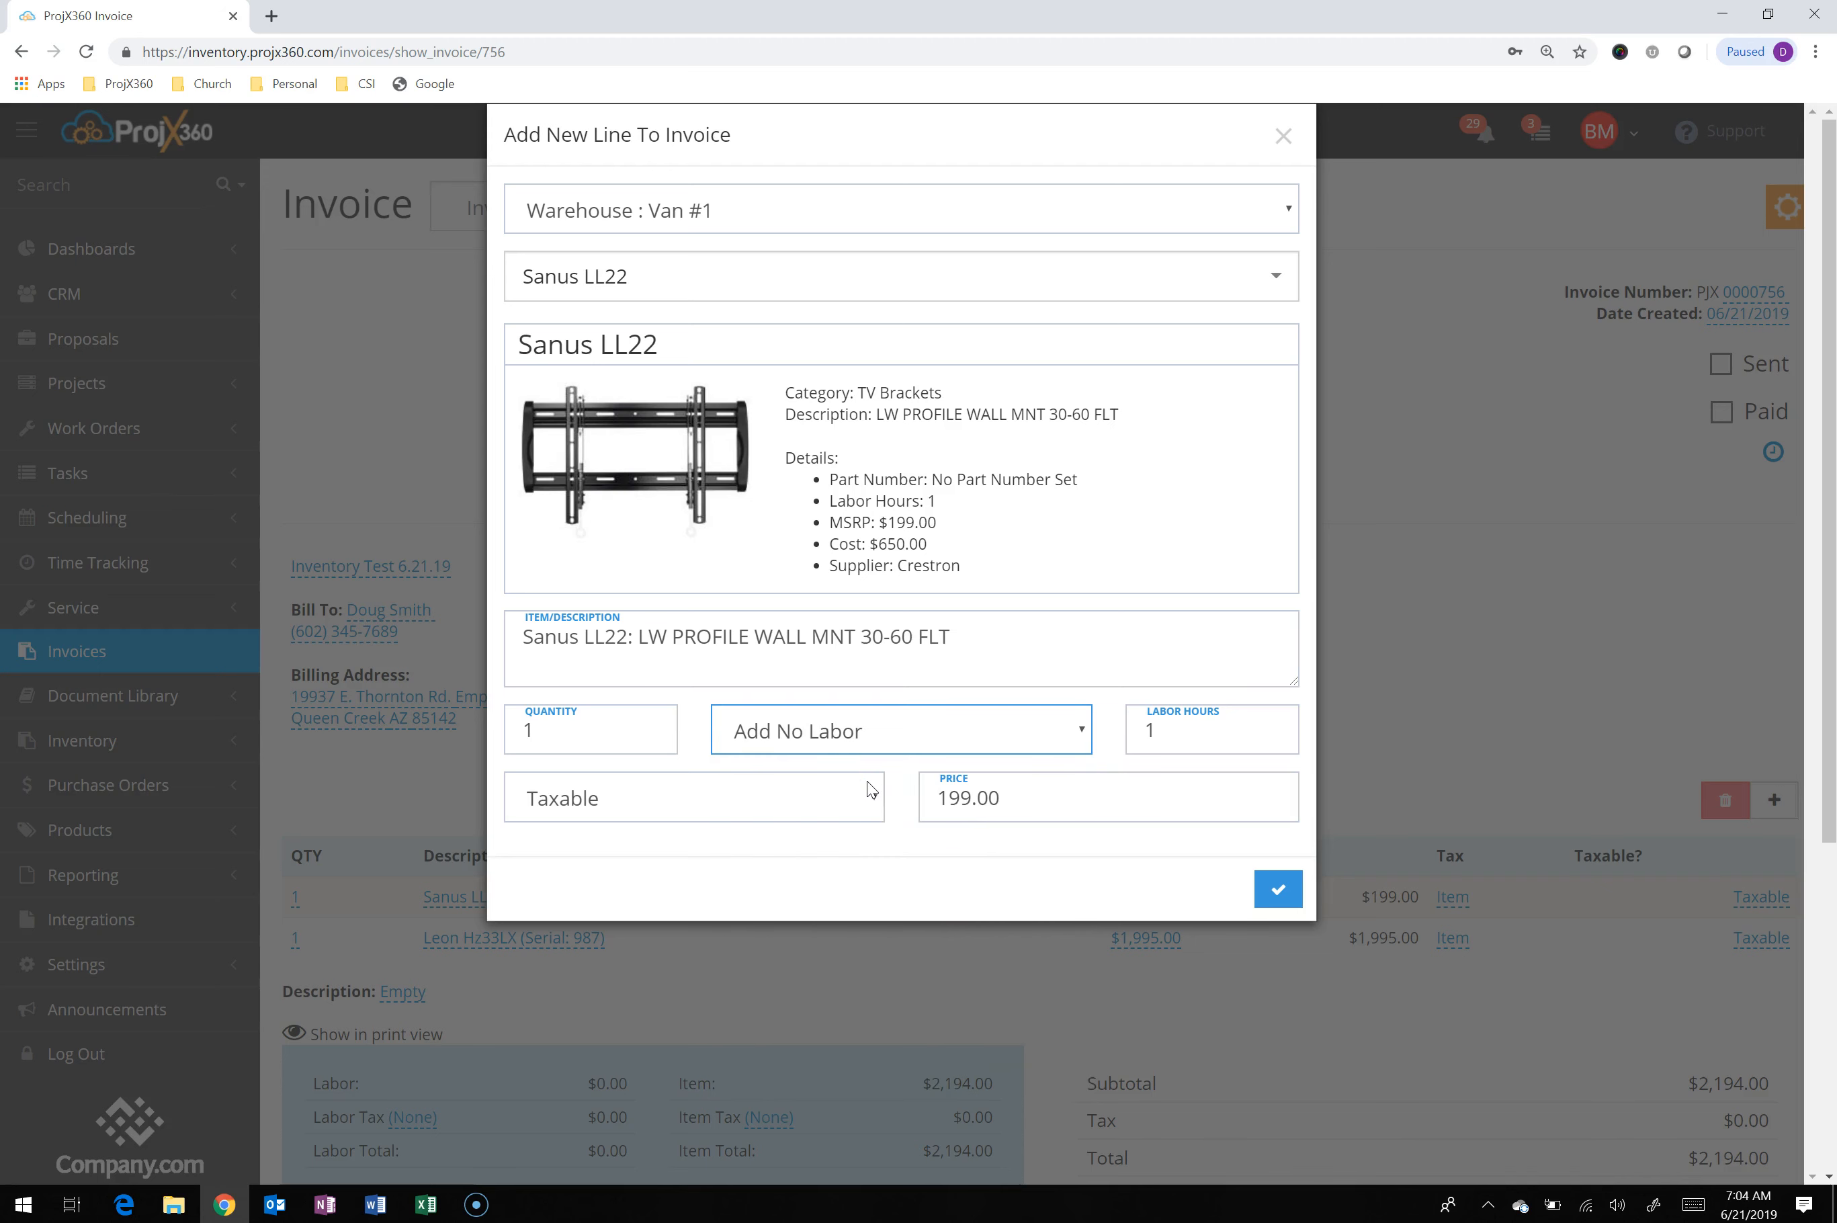
left_click(1275, 891)
Choose Crestron C2N-AMP-6X100 as the line's inventory product and open its serial number choices
left_click(720, 273)
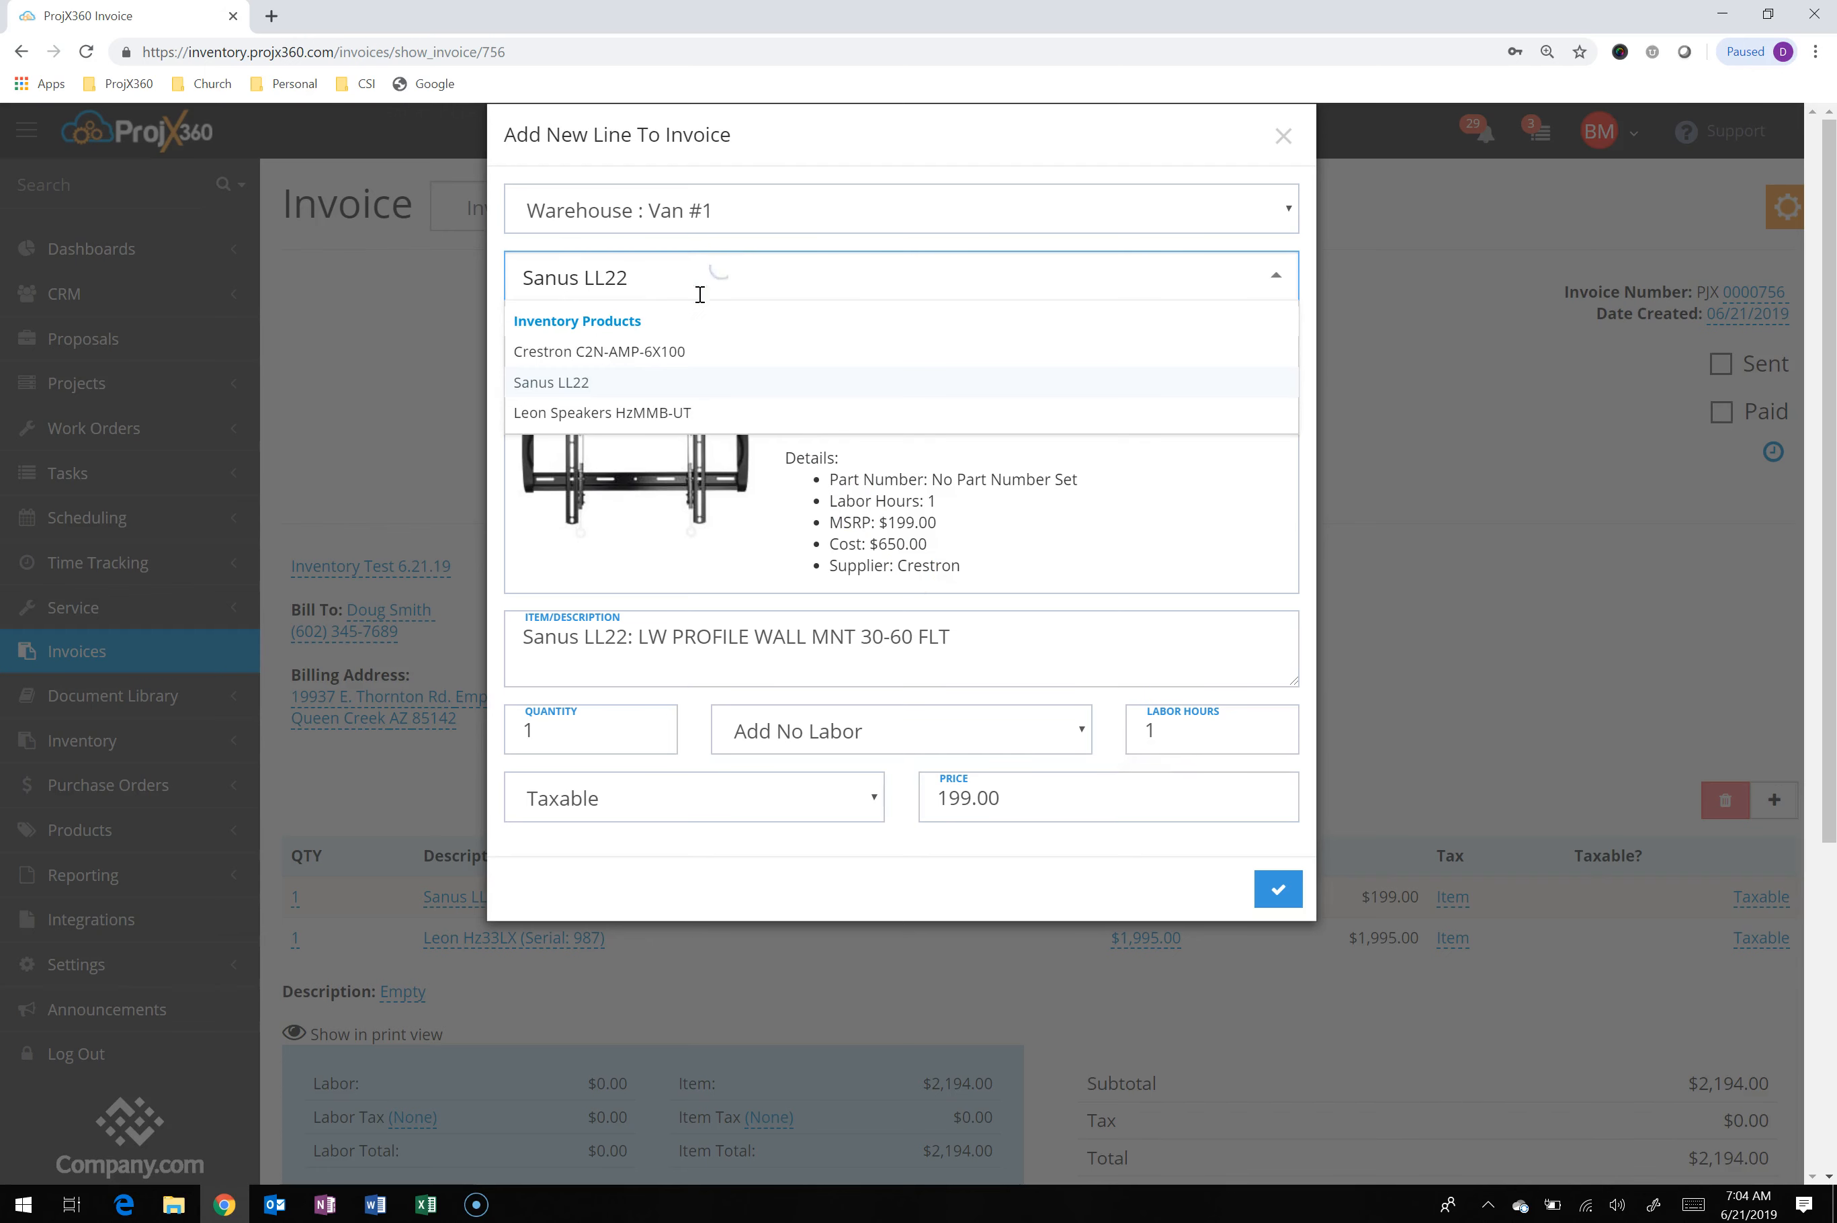
left_click(660, 351)
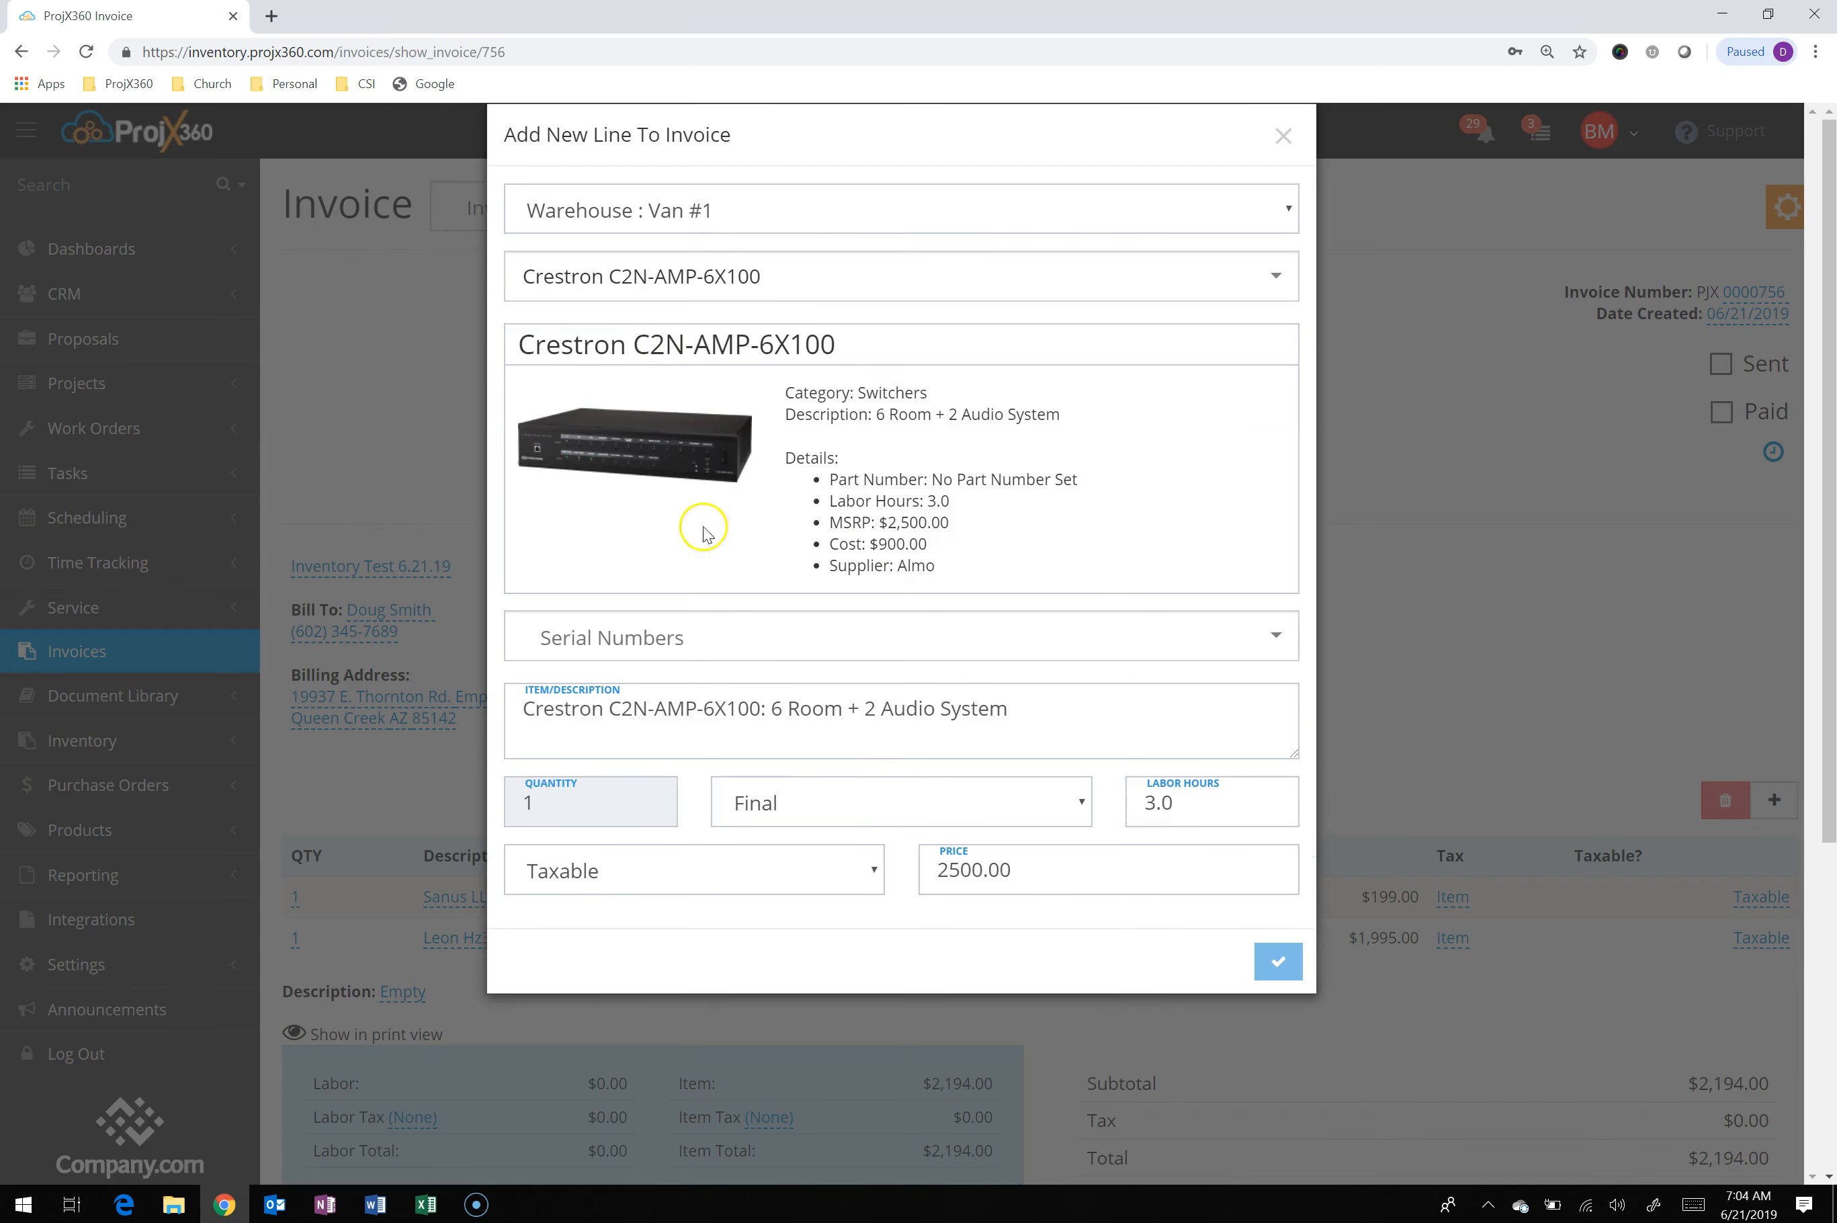
left_click(821, 645)
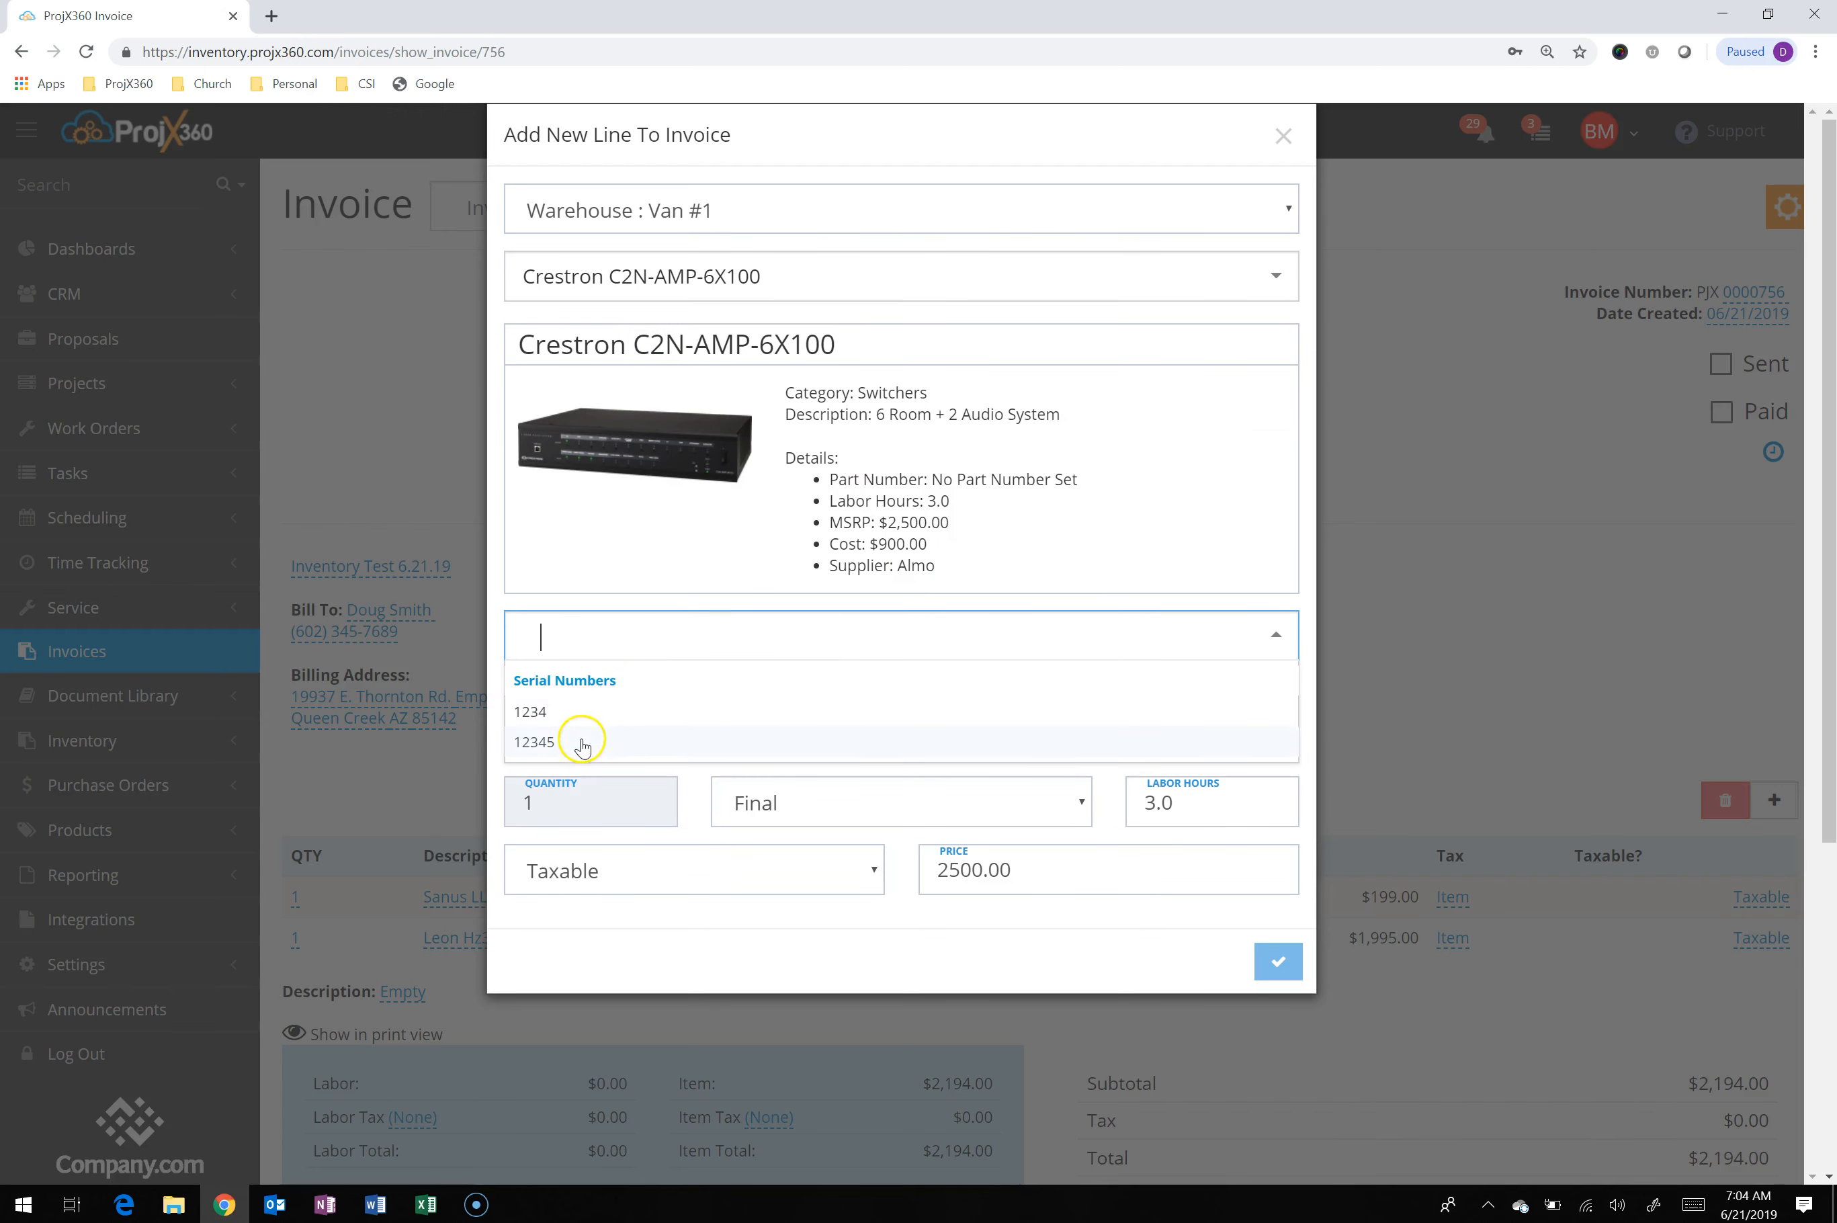